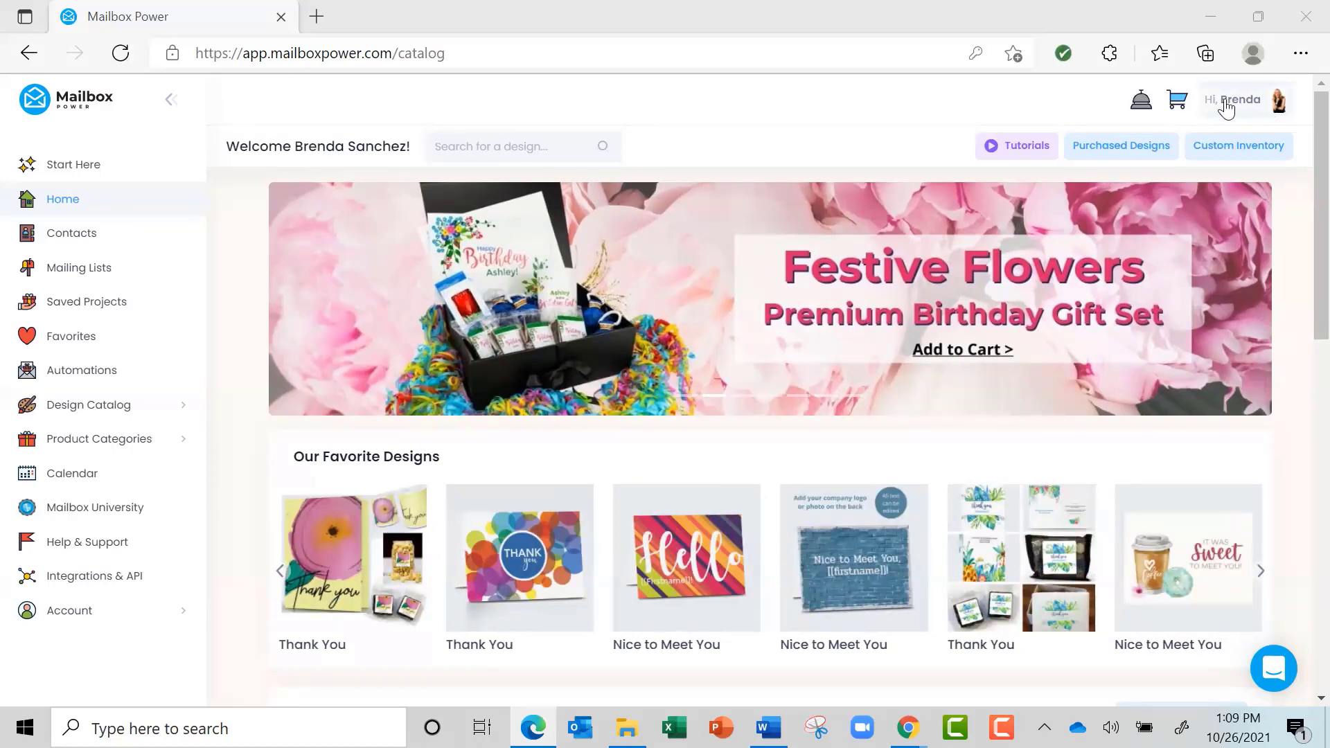
Step: Look over the account menu's wallet and profile options, view the Start Here page and return to the Home catalog
{"action": "left_click", "coordinate": [1226, 105]}
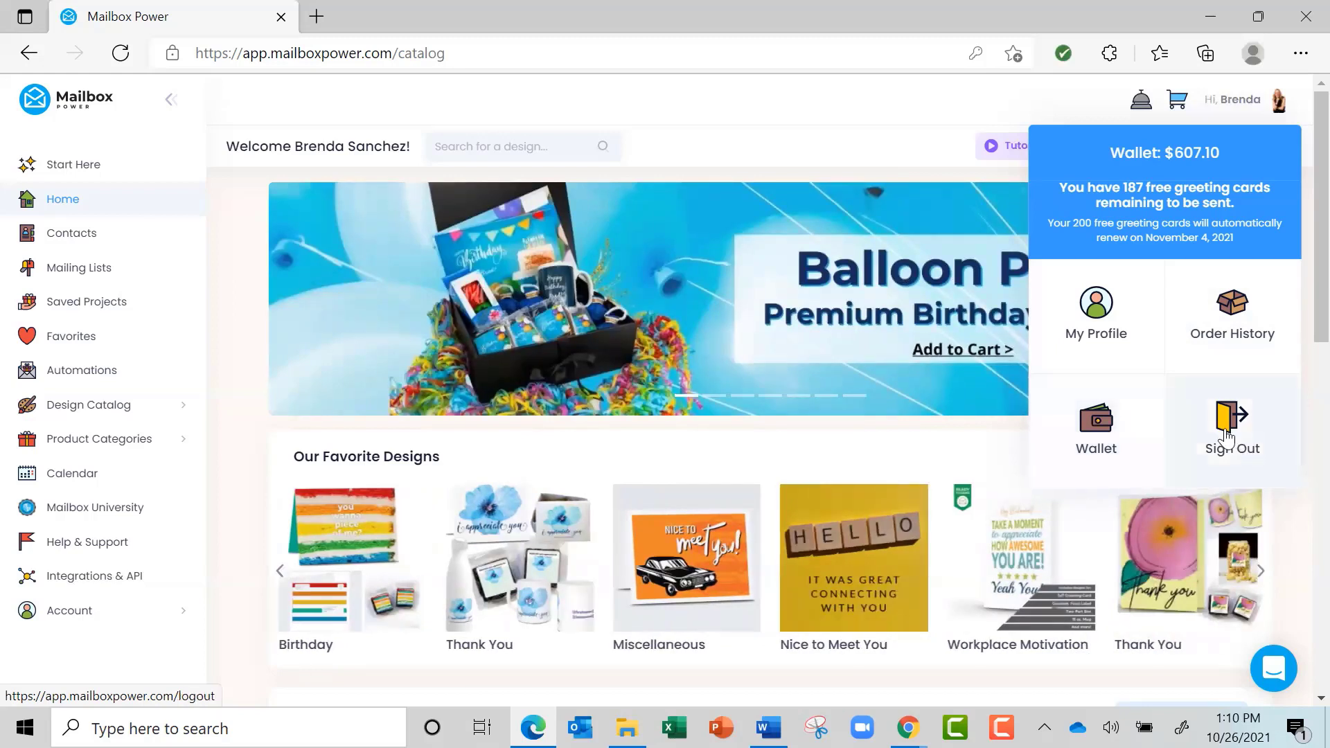
{"action": "left_click", "coordinate": [803, 122]}
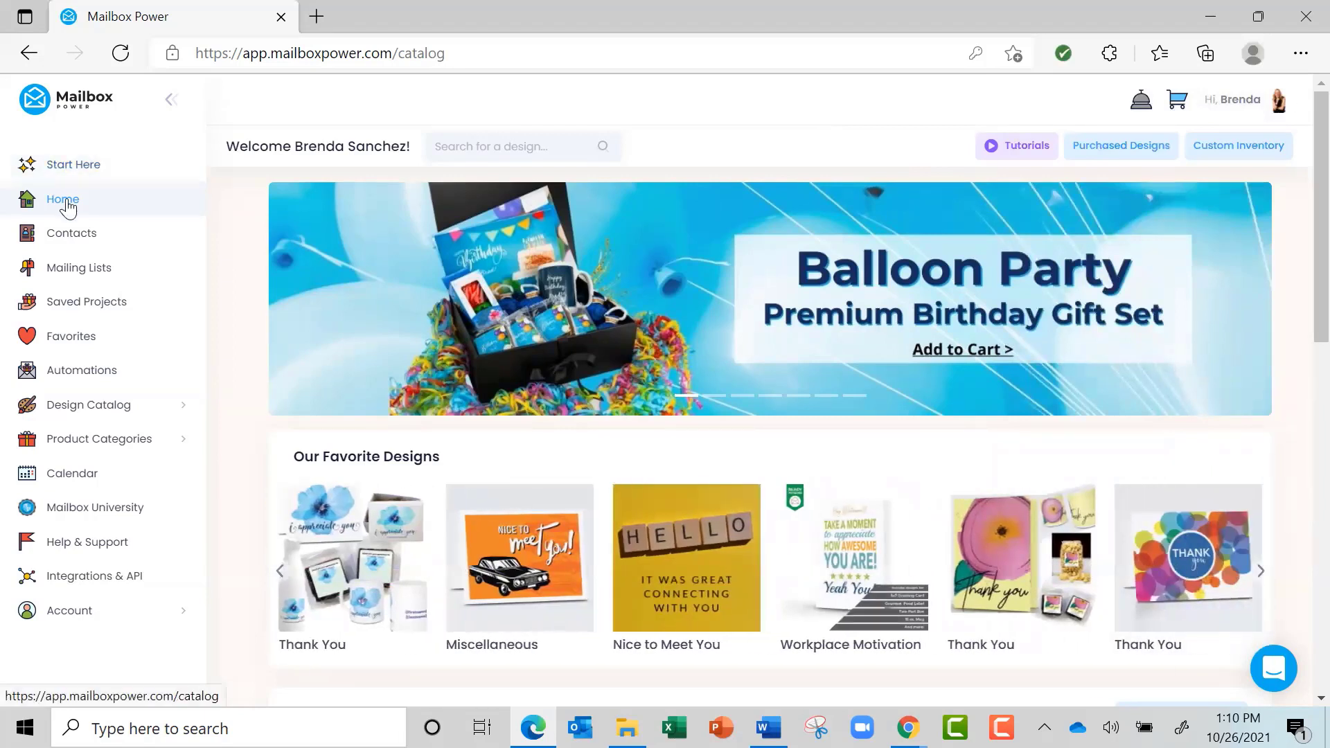
{"action": "left_click", "coordinate": [66, 202]}
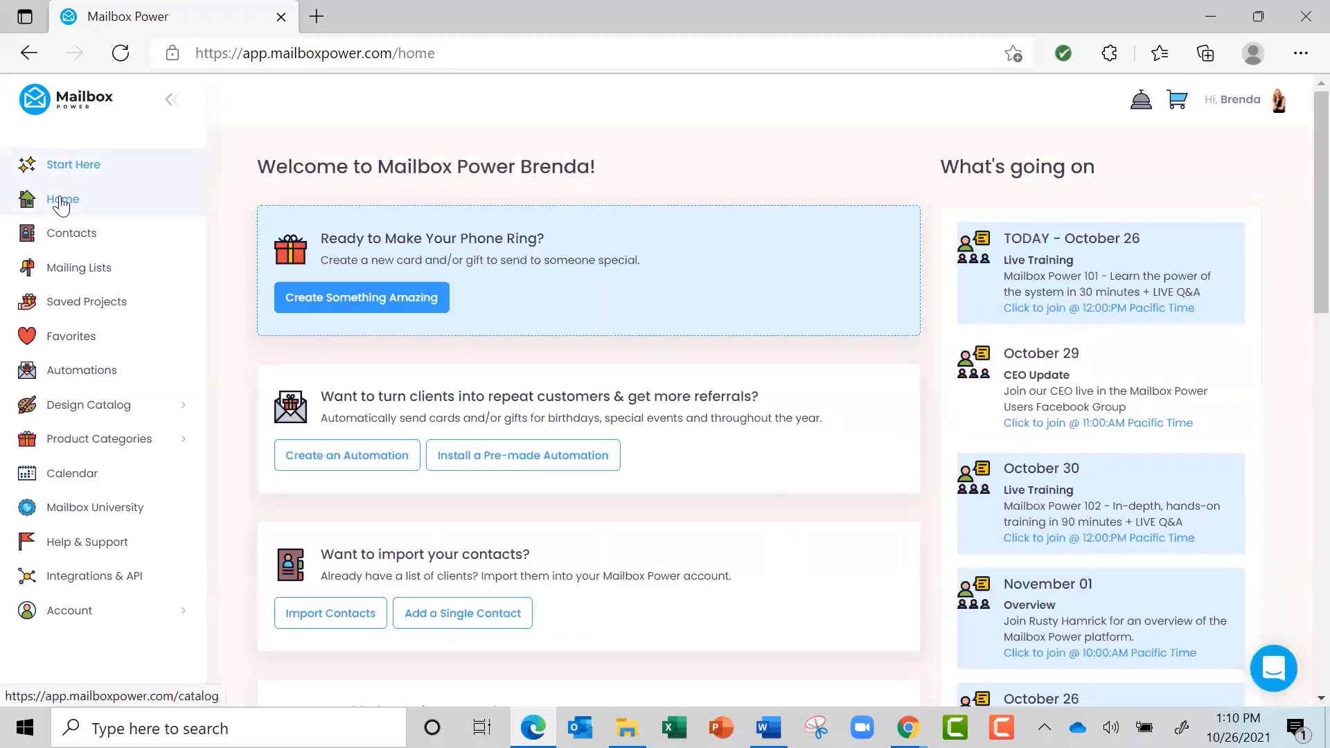
{"action": "left_click", "coordinate": [61, 202]}
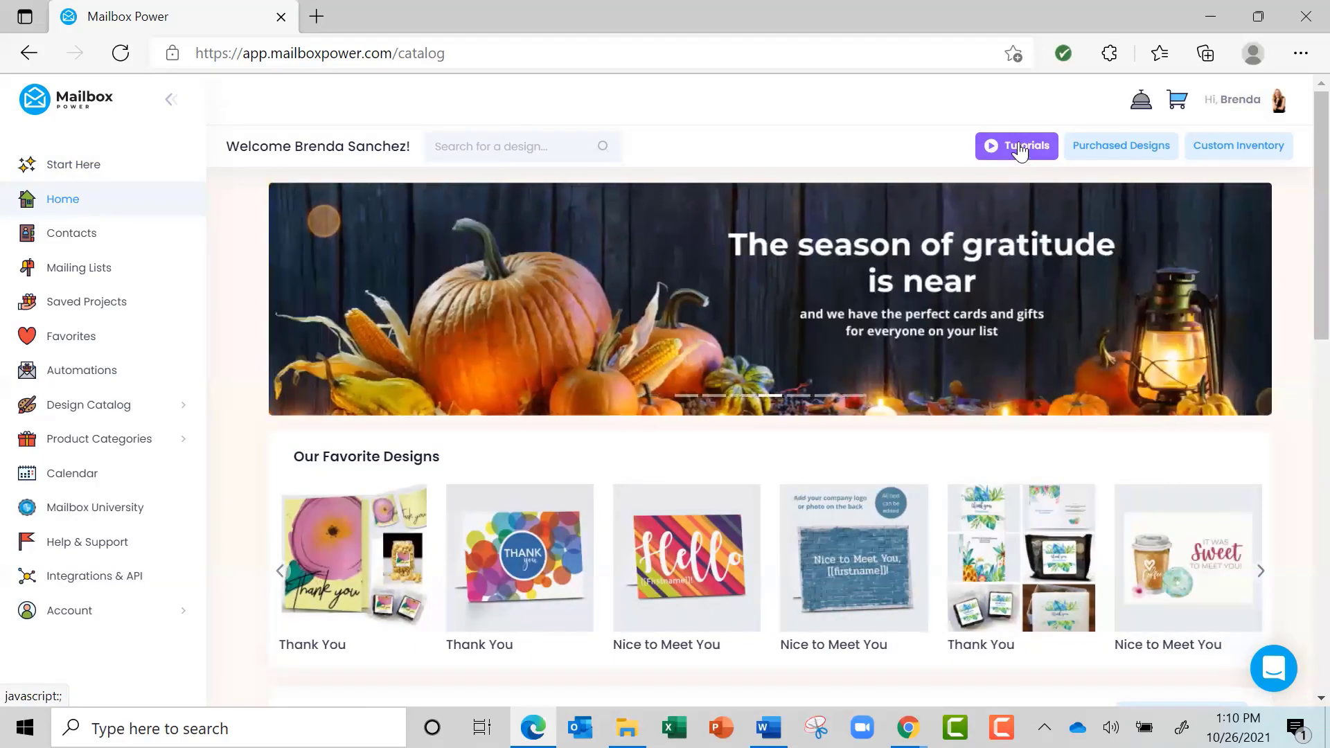
Step: View the Home page's video tutorials and close the tutorial window
{"action": "left_click", "coordinate": [1018, 146]}
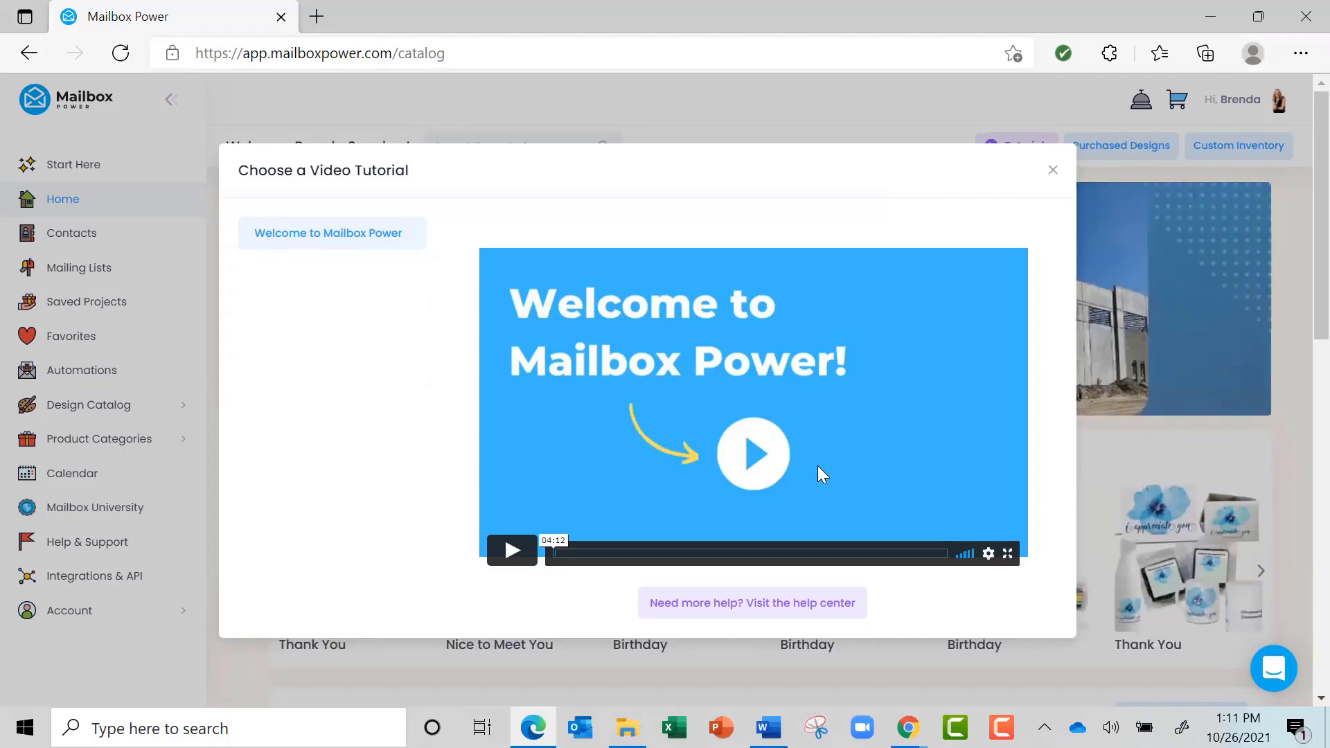
{"action": "left_click", "coordinate": [1053, 171]}
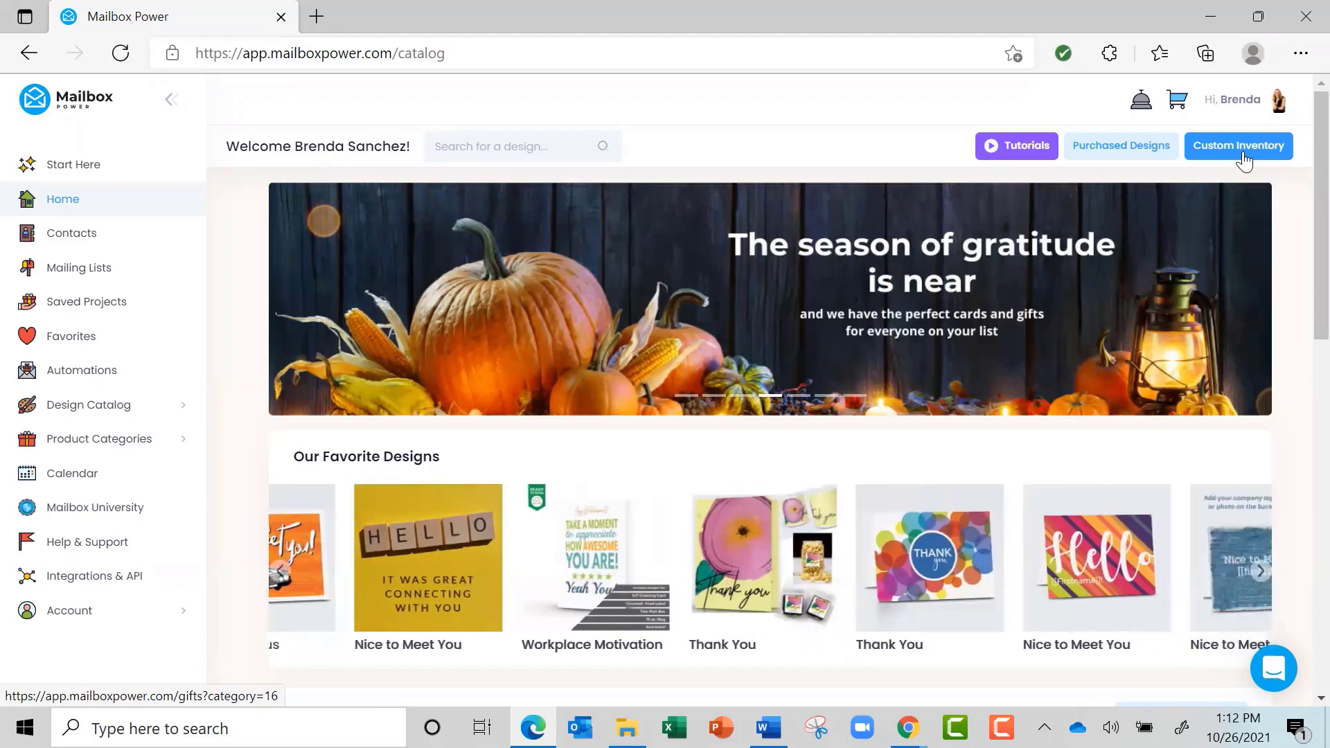
{"action": "left_click", "coordinate": [1137, 109]}
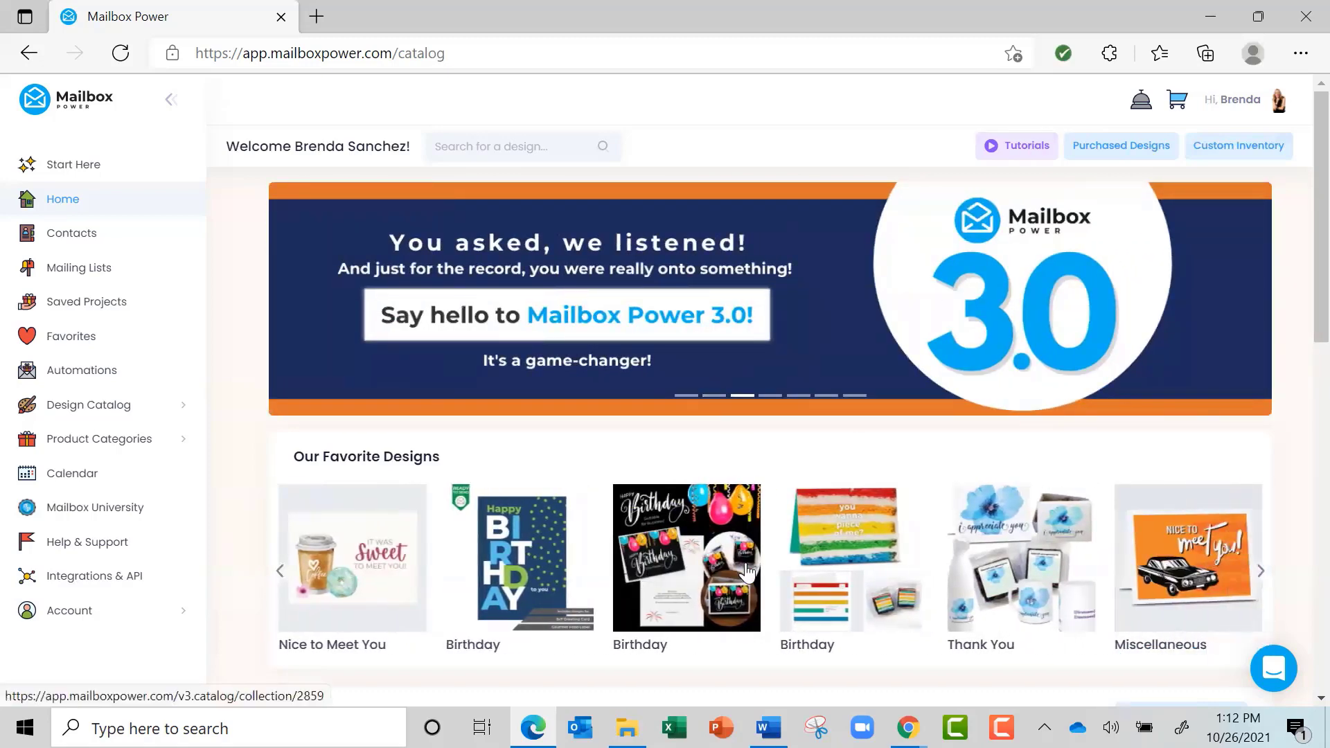
Step: Browse the Home page's favorite designs, product categories, themed collections and newly released designs
{"action": "scroll", "coordinate": [745, 571], "scroll_direction": "down", "scroll_amount": 3}
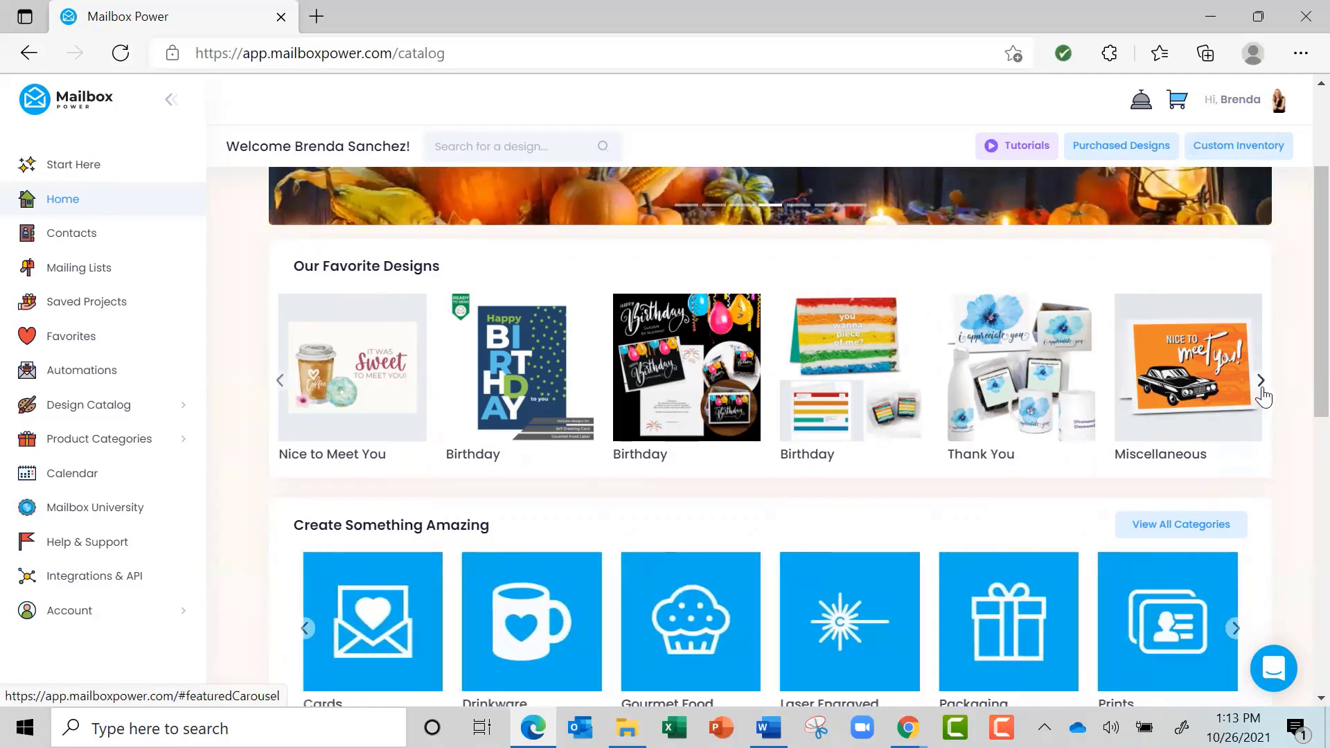
{"action": "scroll", "coordinate": [1262, 395], "scroll_direction": "down", "scroll_amount": 3}
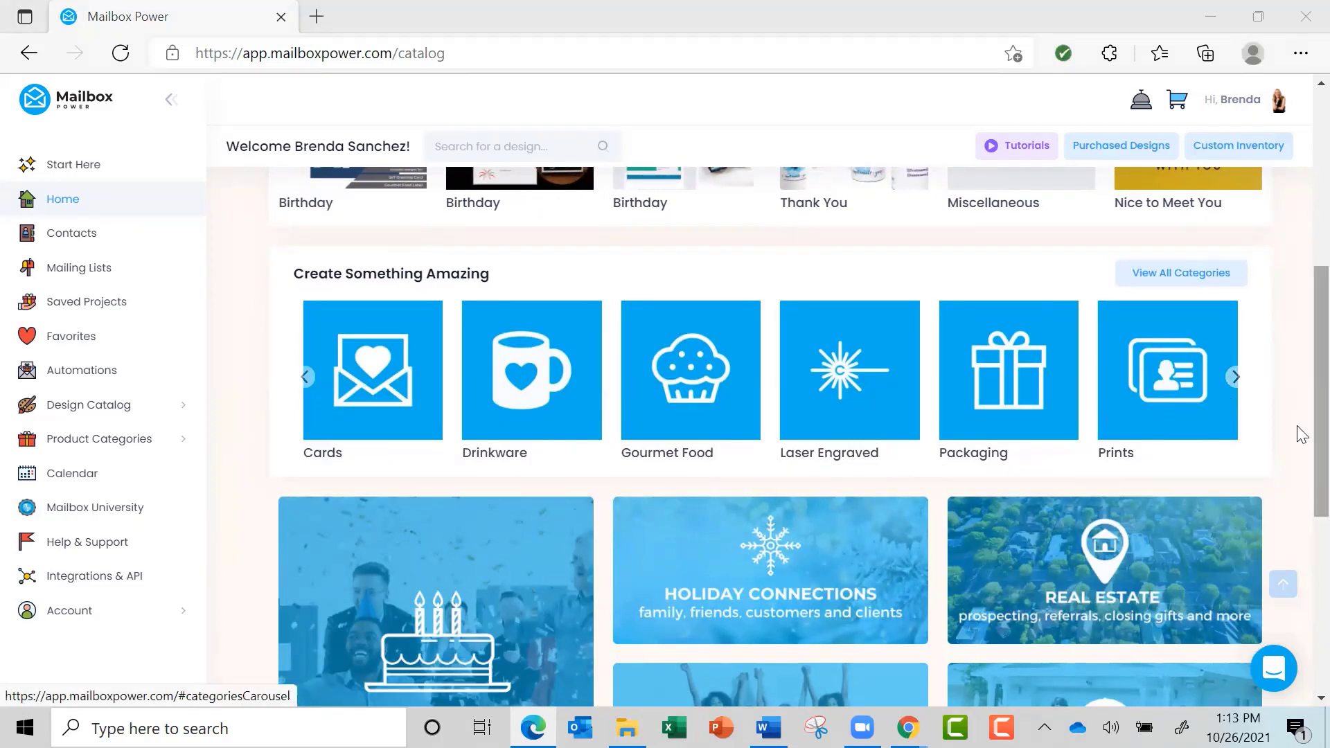
{"action": "scroll", "coordinate": [1297, 485], "scroll_direction": "down", "scroll_amount": 4}
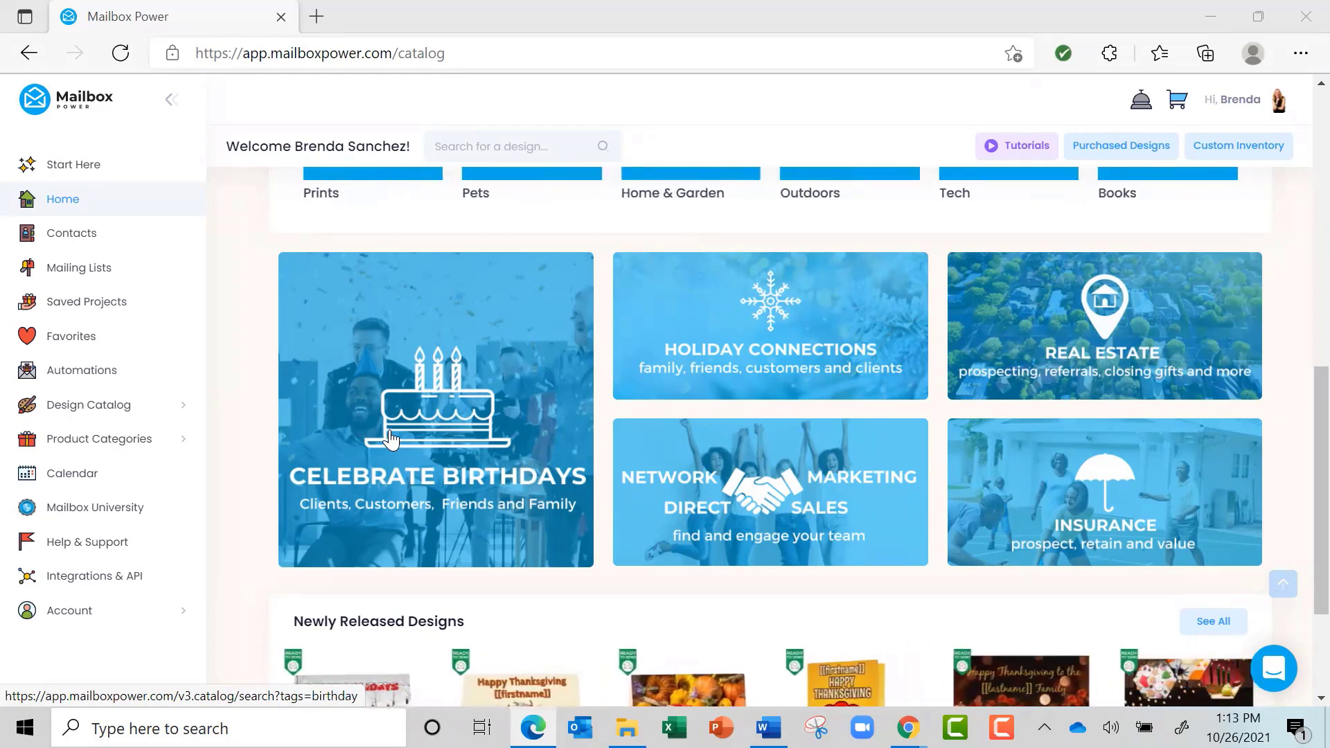
{"action": "scroll", "coordinate": [390, 437], "scroll_direction": "down", "scroll_amount": 3}
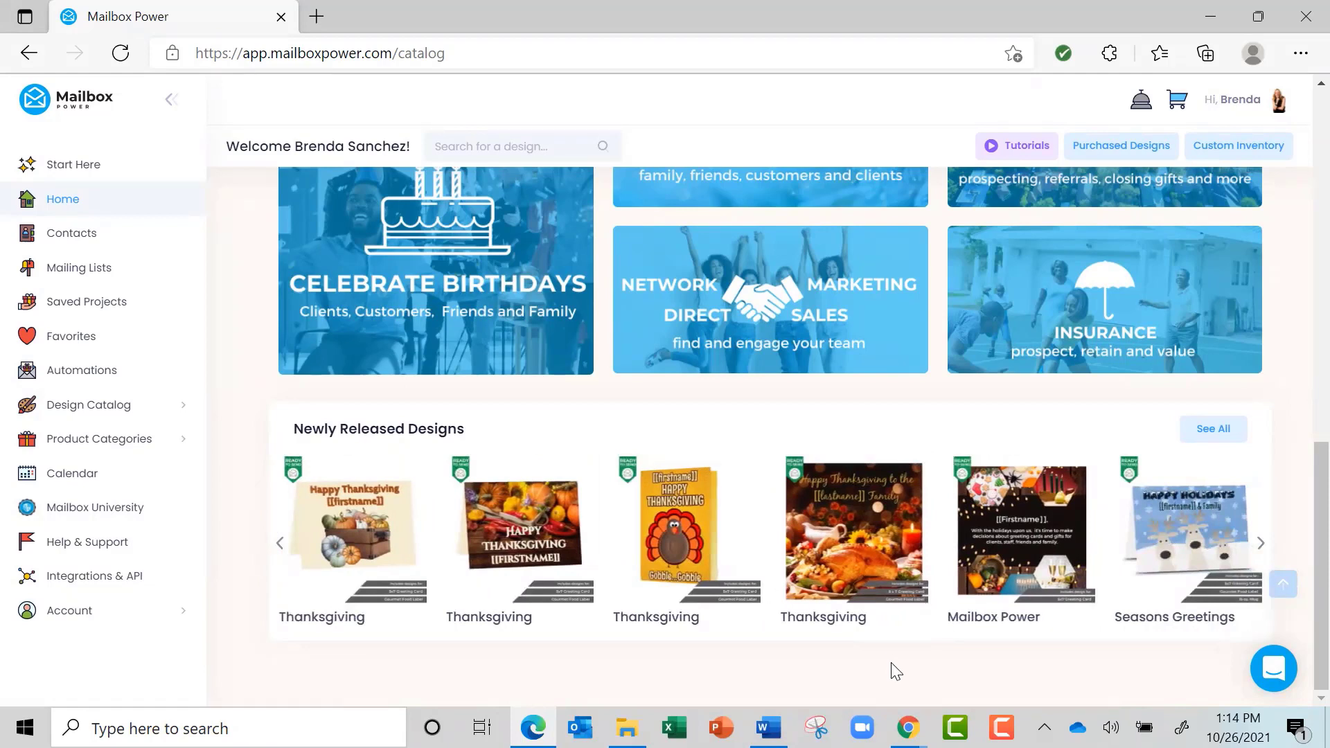
{"action": "scroll", "coordinate": [893, 671], "scroll_direction": "up", "scroll_amount": 10}
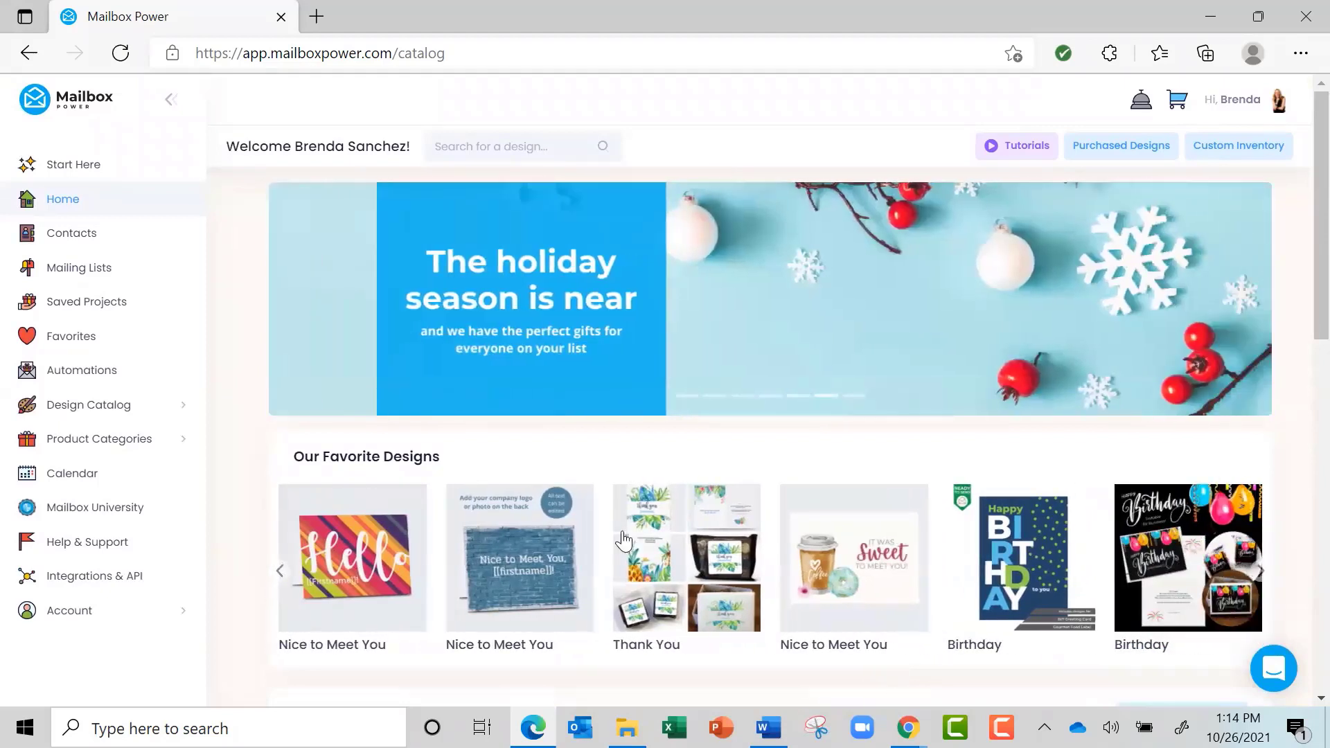
Step: Open the contacts list, check which video tutorials it offers and close the tutorial window
{"action": "left_click", "coordinate": [73, 236]}
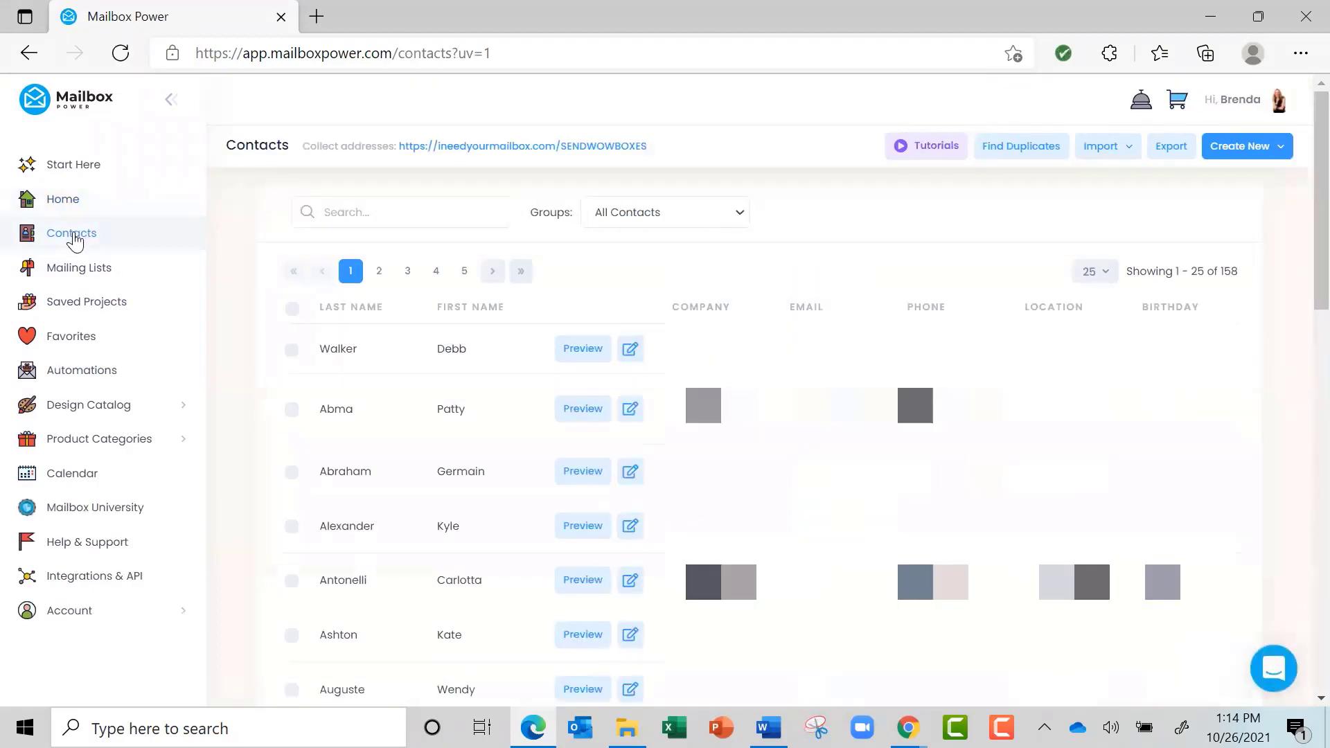
{"action": "left_click", "coordinate": [923, 154]}
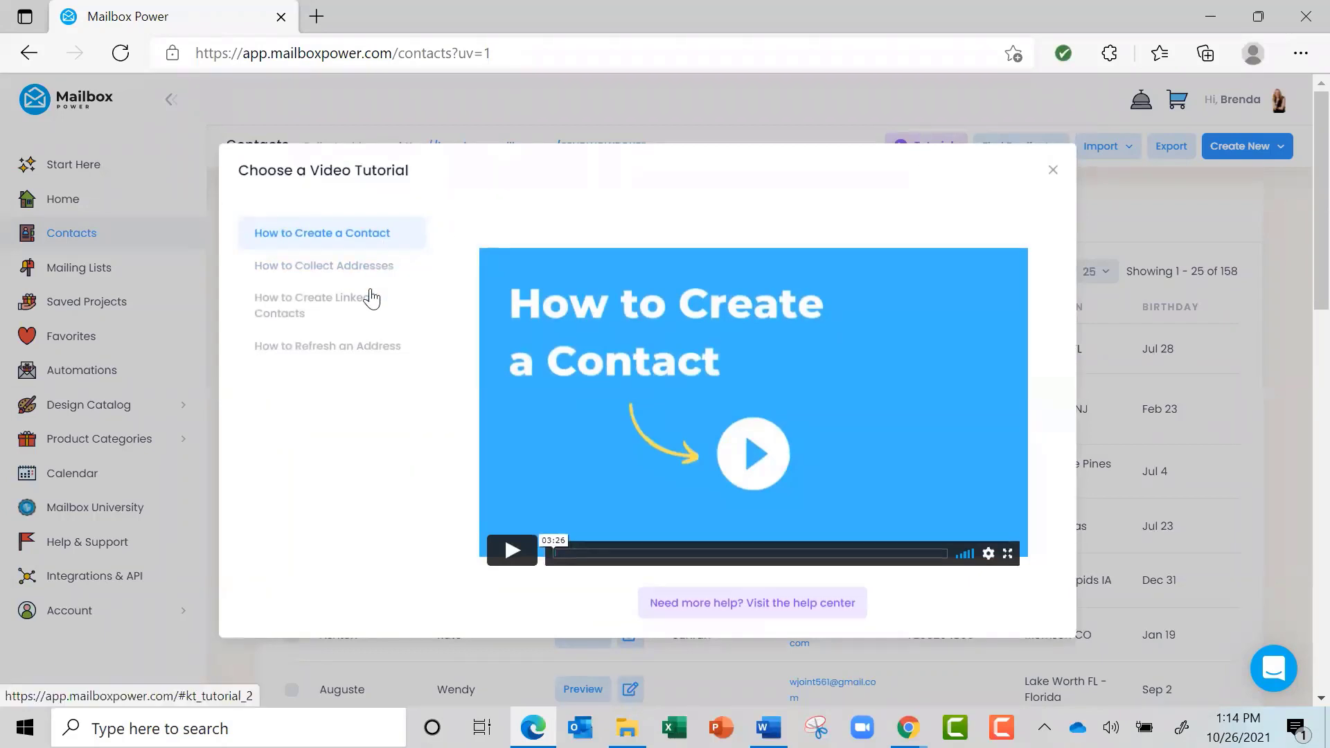
{"action": "left_click", "coordinate": [1053, 172]}
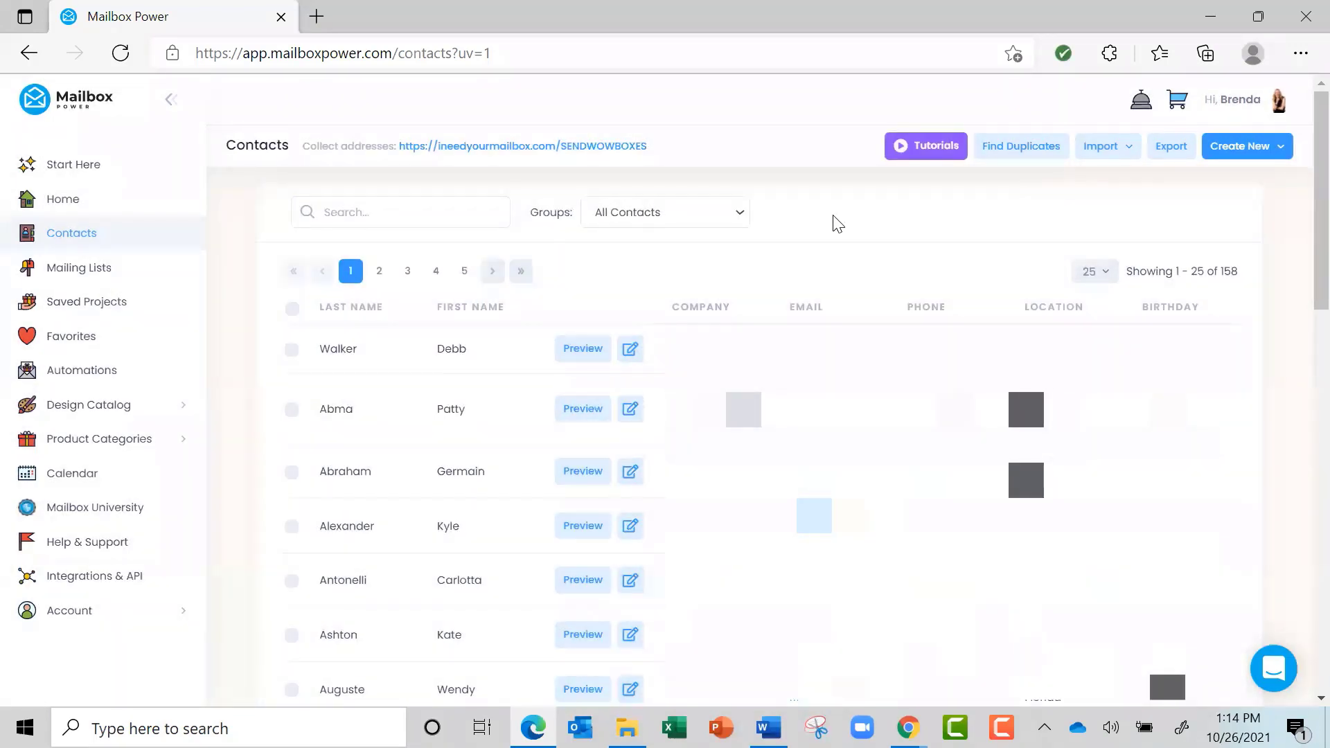
Step: Look at the options for creating contacts, start a contact import from Excel and name the import group Test Group
{"action": "left_click", "coordinate": [1285, 156]}
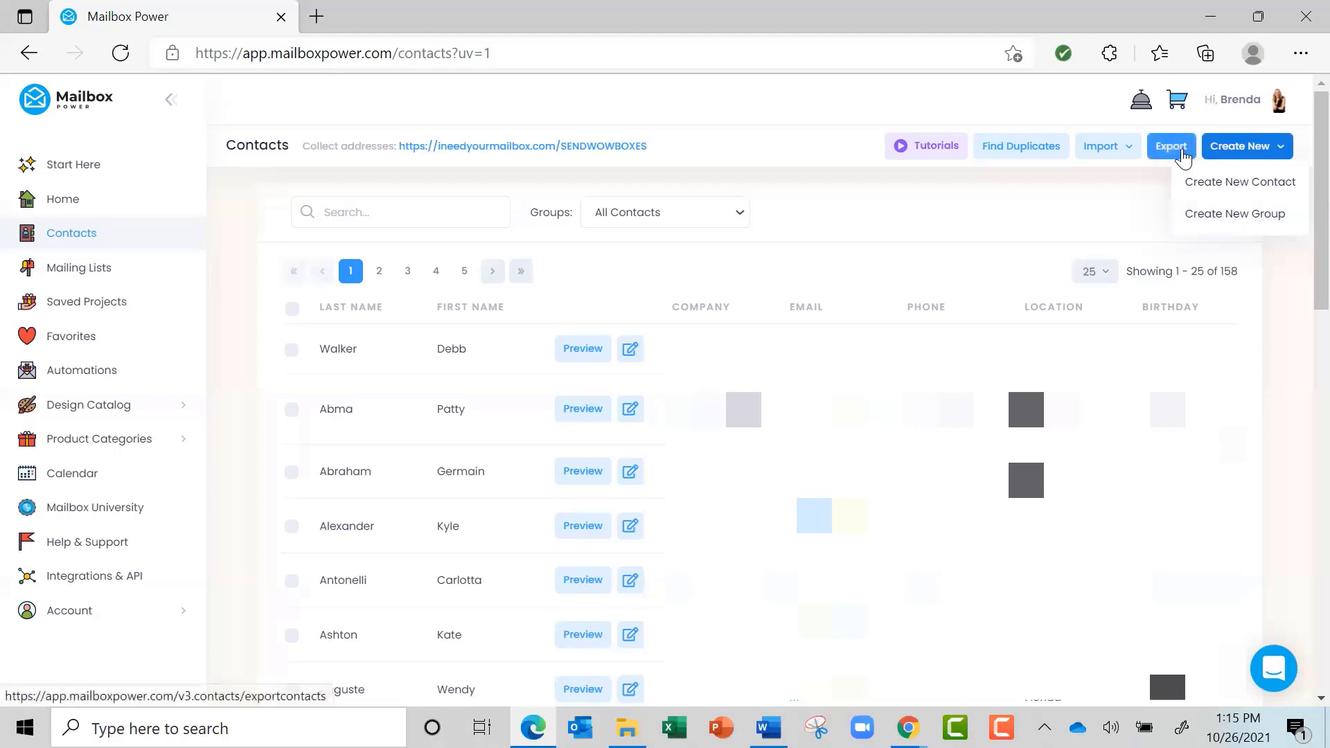
{"action": "left_click", "coordinate": [1121, 154]}
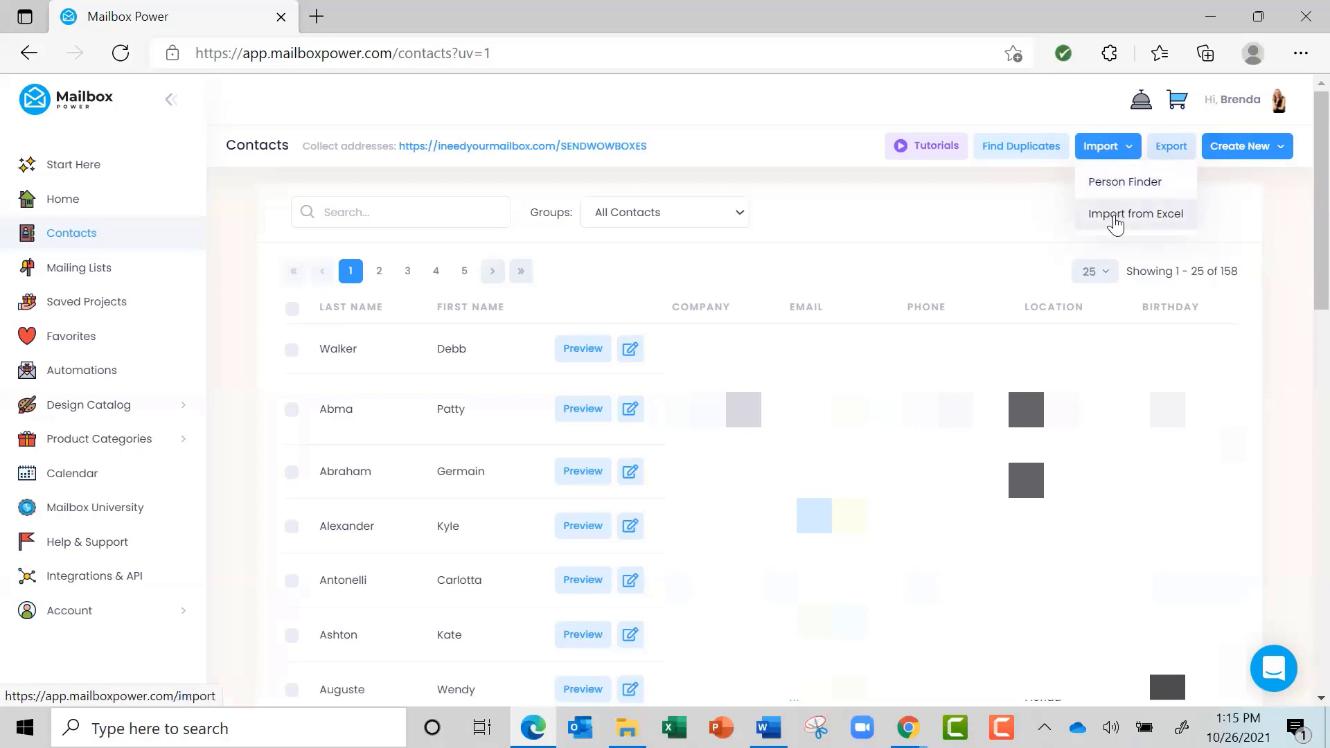
{"action": "left_click", "coordinate": [1115, 216]}
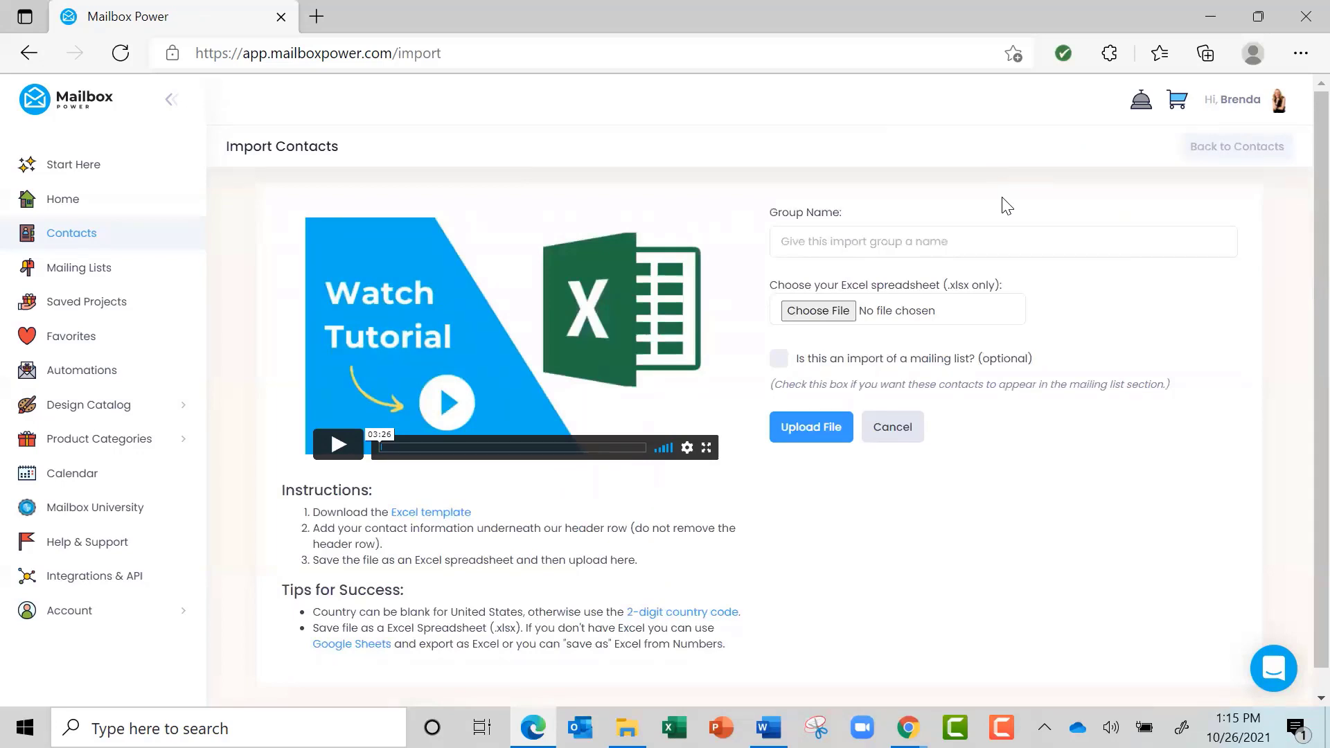
{"action": "left_click", "coordinate": [839, 238]}
{"action": "type", "text": "Test Group"}
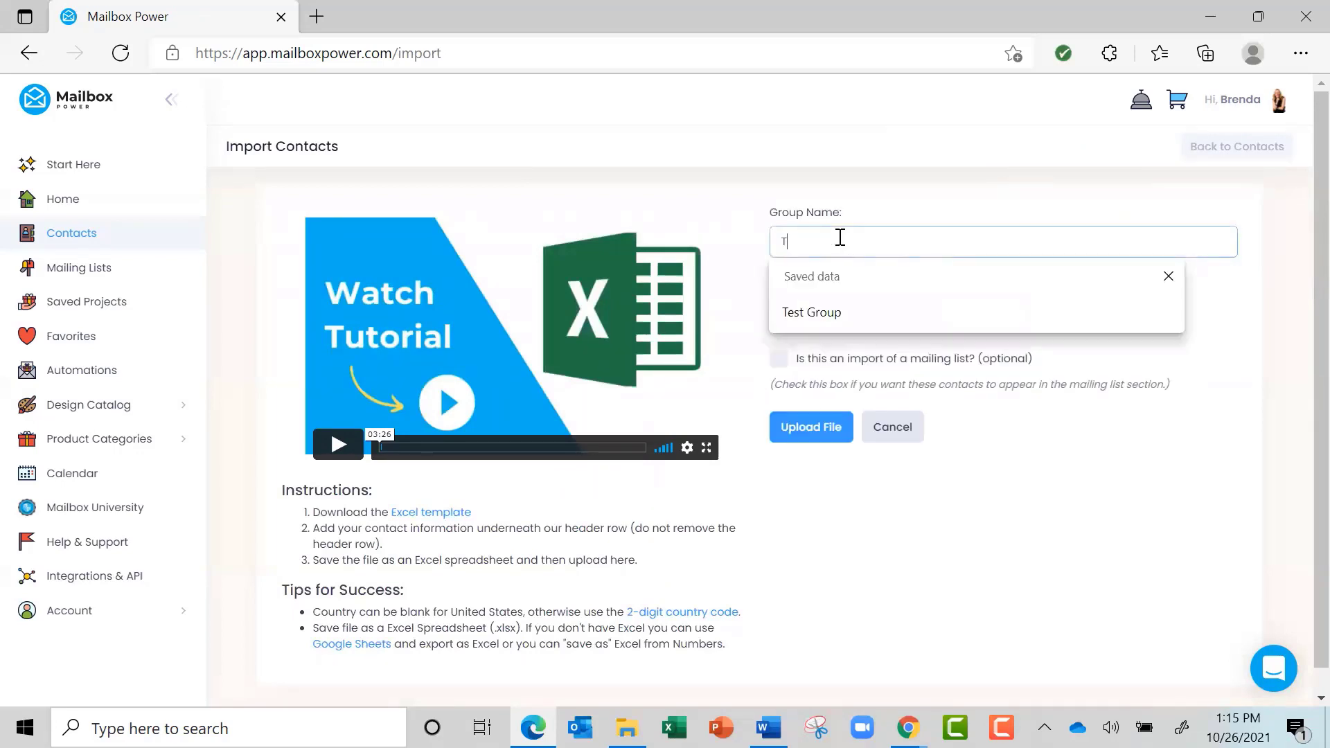
{"action": "left_click", "coordinate": [805, 312]}
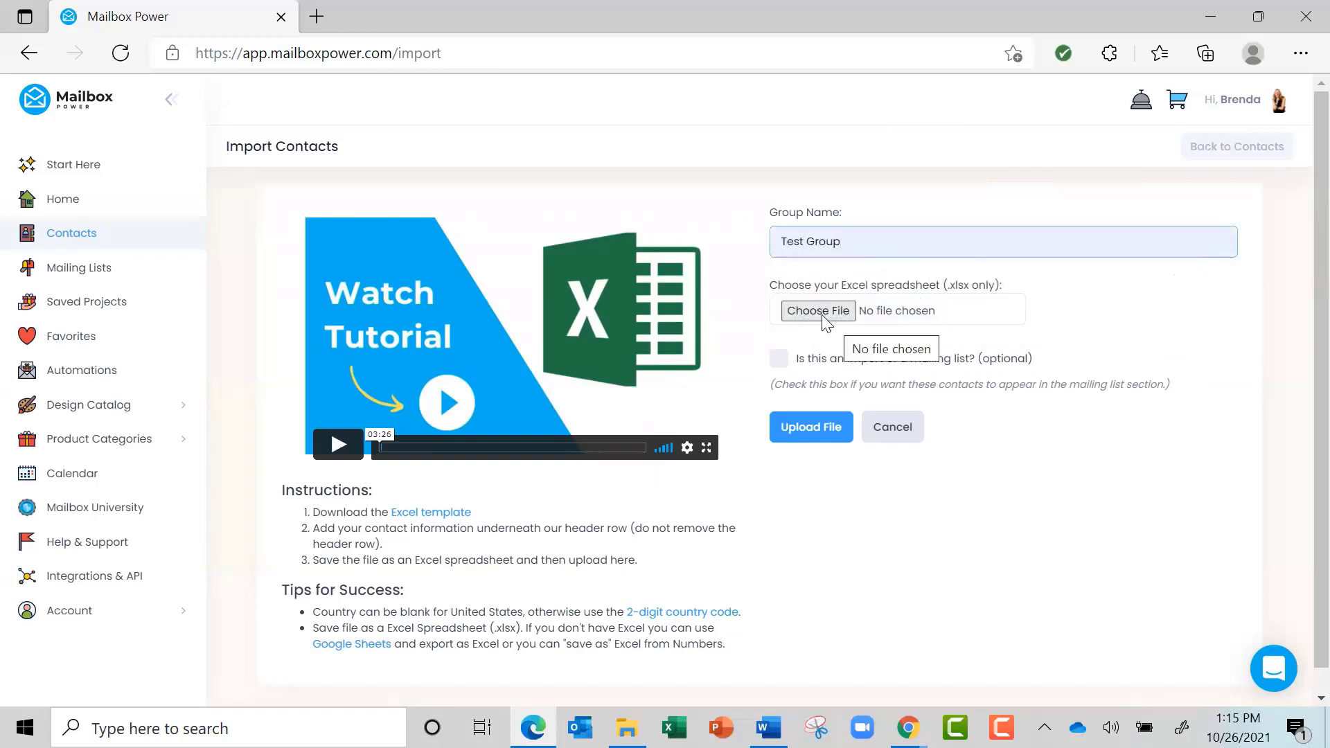
Step: Choose Demo.xlsx from the Mailbox Power desktop folder as the spreadsheet to import
{"action": "left_click", "coordinate": [823, 320]}
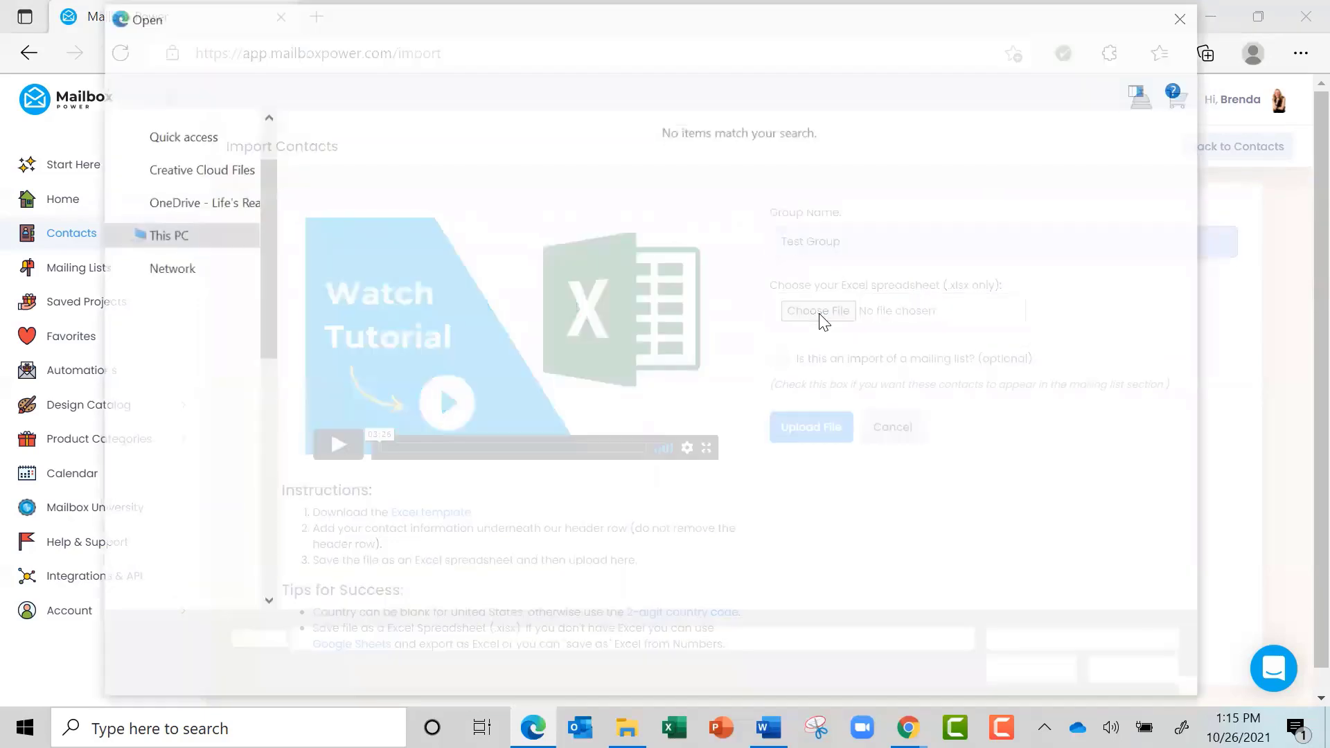
{"action": "left_click", "coordinate": [433, 51]}
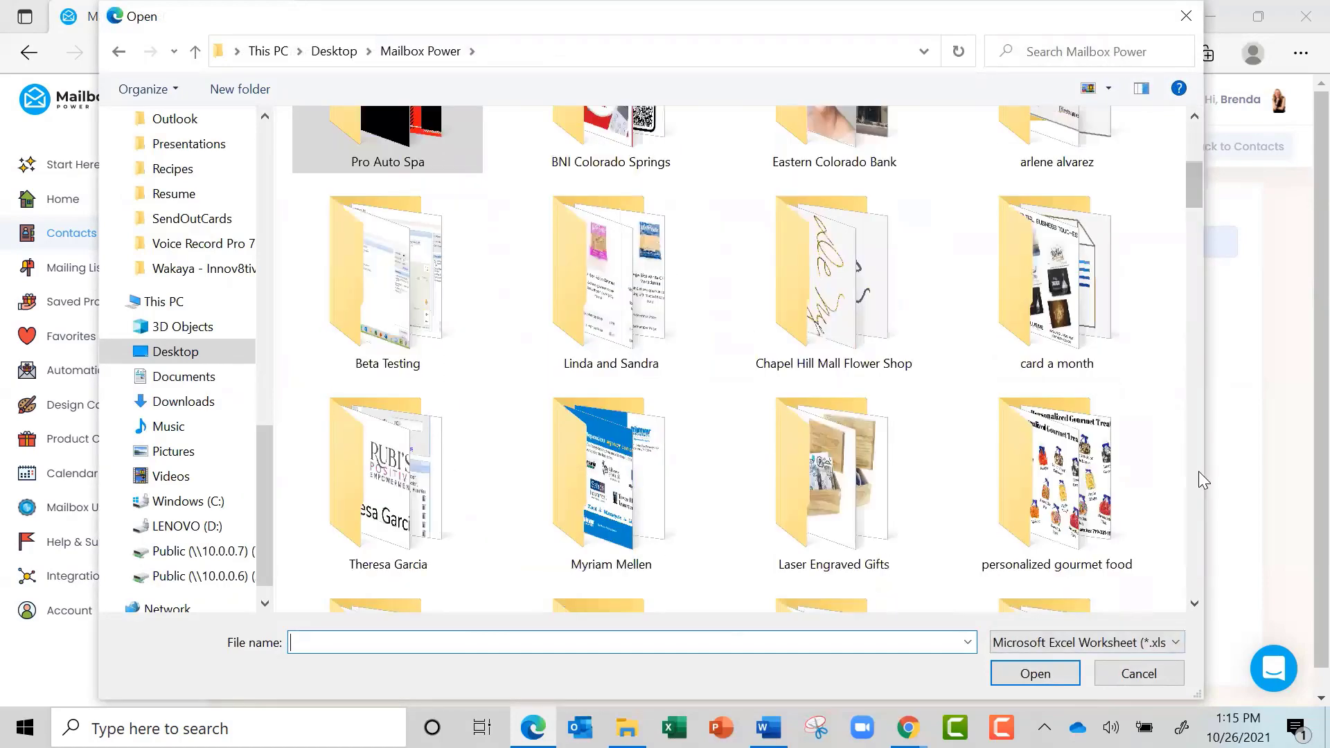
{"action": "scroll", "coordinate": [1199, 471], "scroll_direction": "down", "scroll_amount": 10}
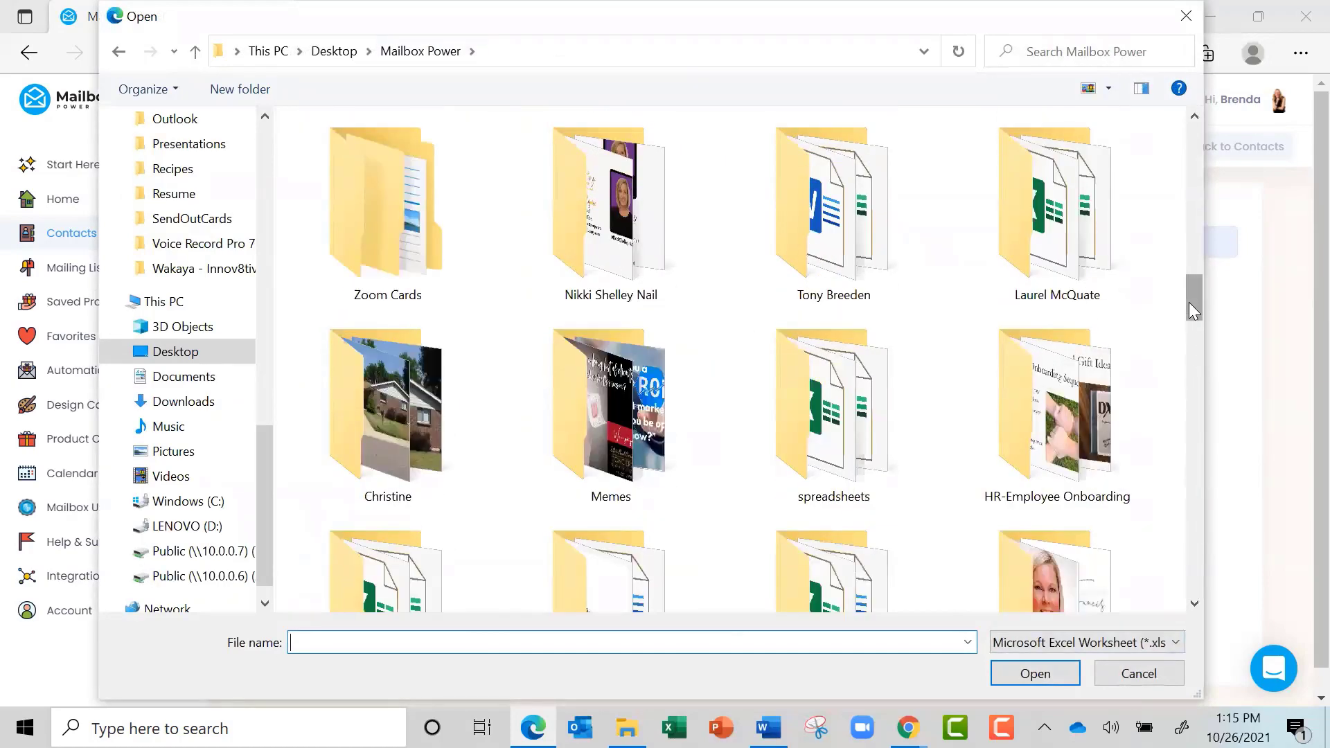
{"action": "left_click_drag", "start_coordinate": [1188, 302], "coordinate": [1223, 526]}
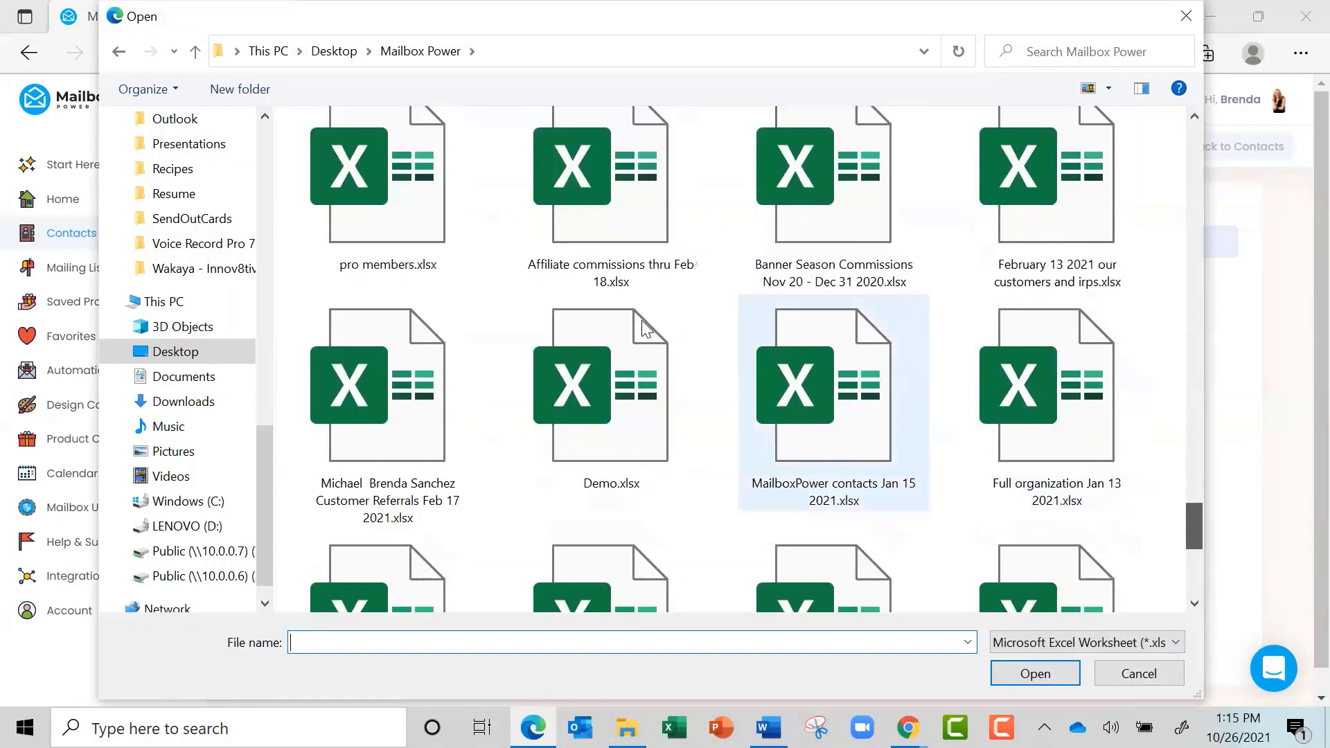
{"action": "left_click", "coordinate": [550, 301]}
{"action": "left_click", "coordinate": [1036, 675]}
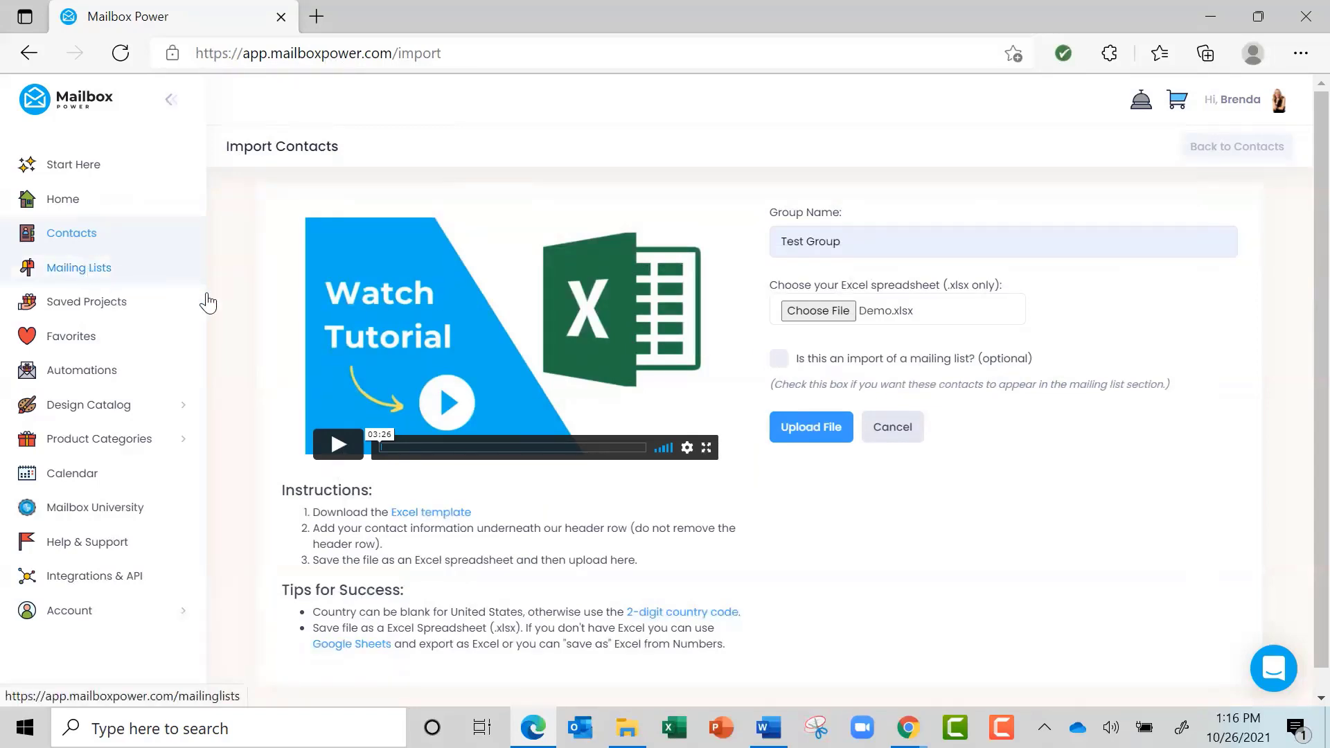
Step: Upload the chosen spreadsheet, return to the contacts list and check the available contact import options
{"action": "left_click", "coordinate": [819, 431]}
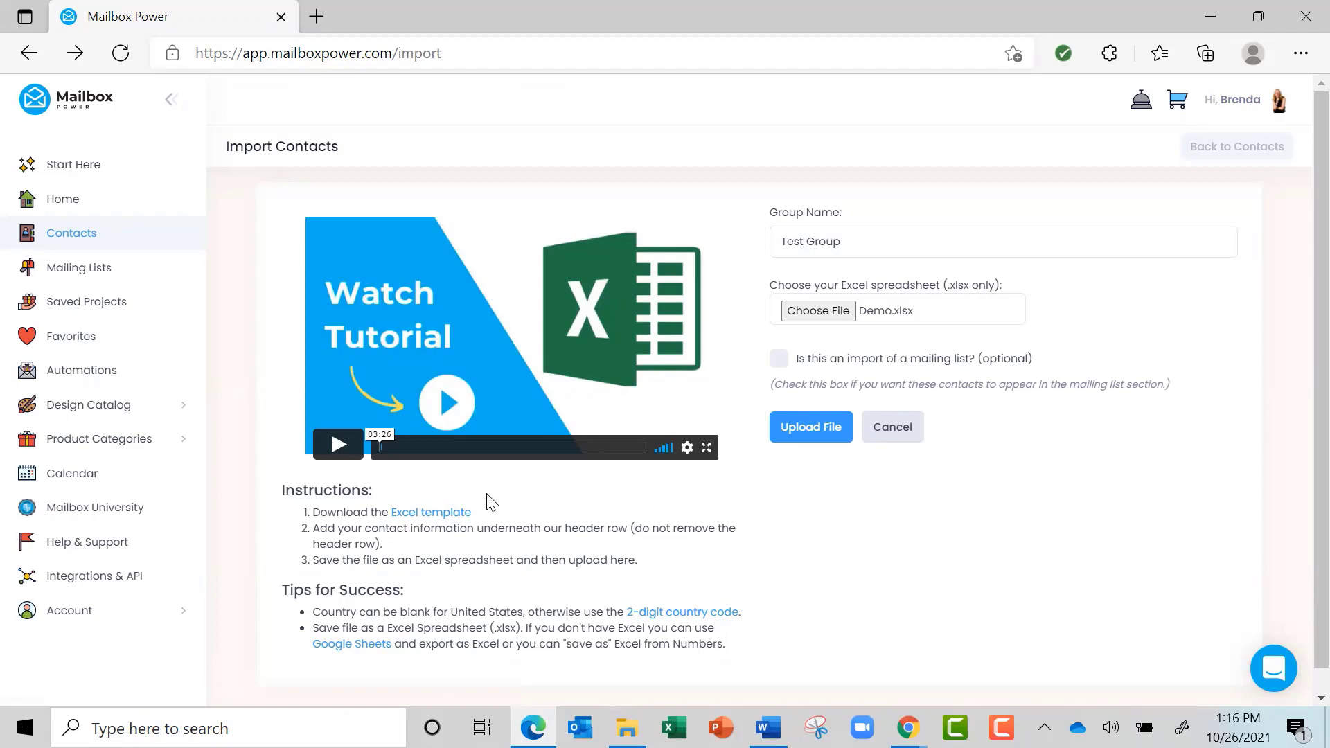
{"action": "left_click", "coordinate": [1245, 147]}
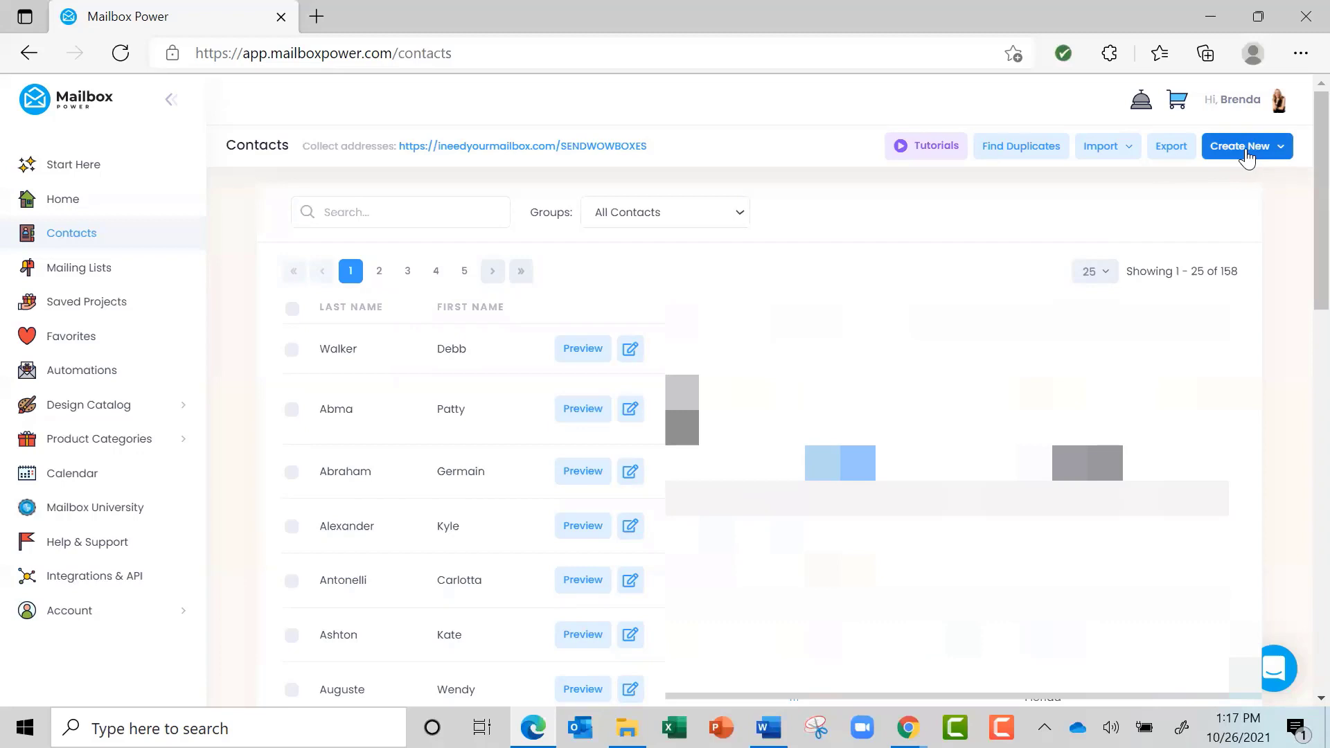
{"action": "left_click", "coordinate": [1115, 158]}
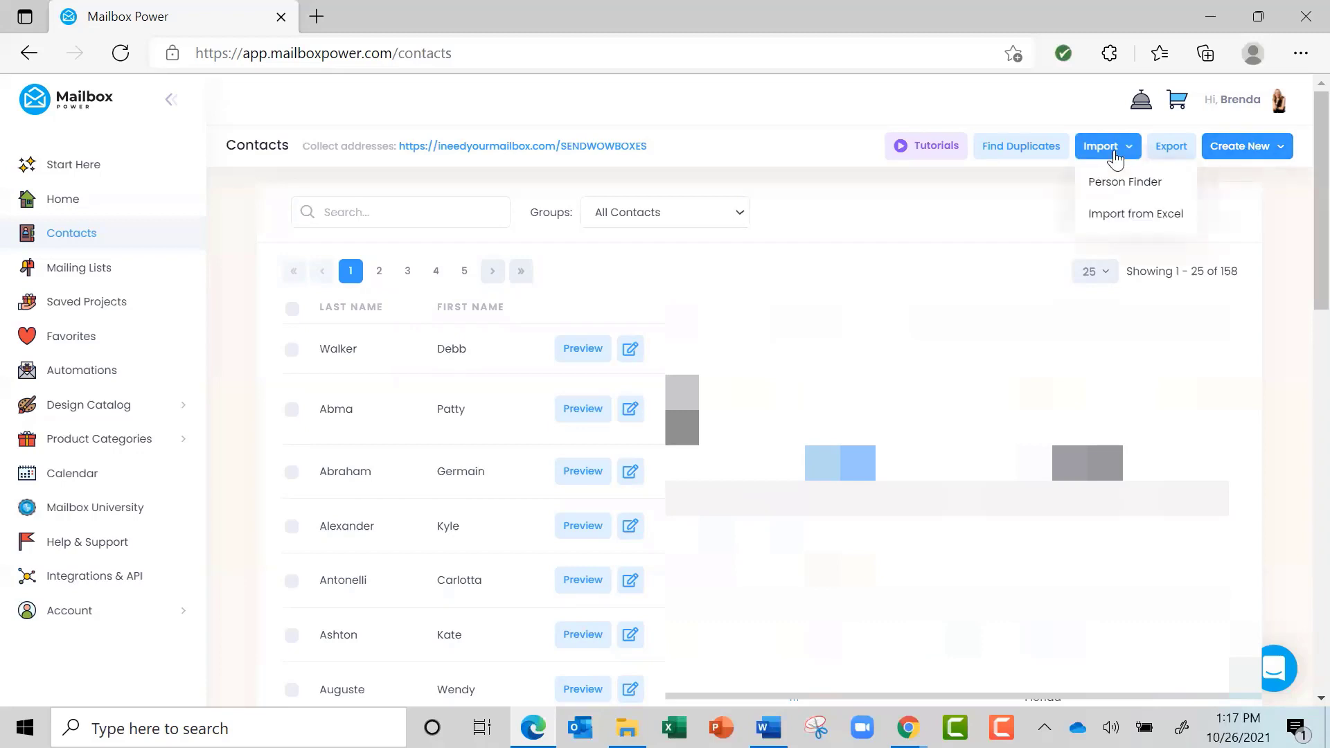
{"action": "left_click", "coordinate": [929, 219]}
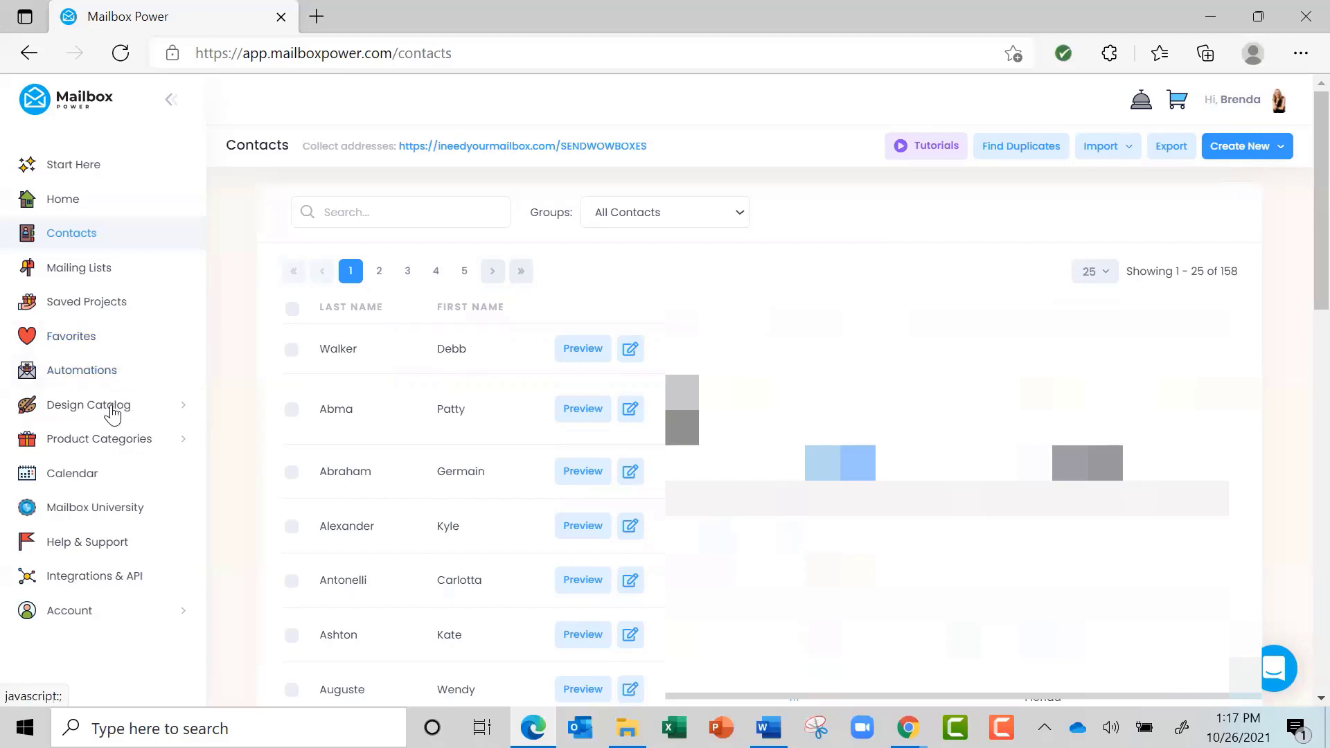
Step: Open the recently added designs in the Design Catalog and browse through them
{"action": "left_click", "coordinate": [74, 408]}
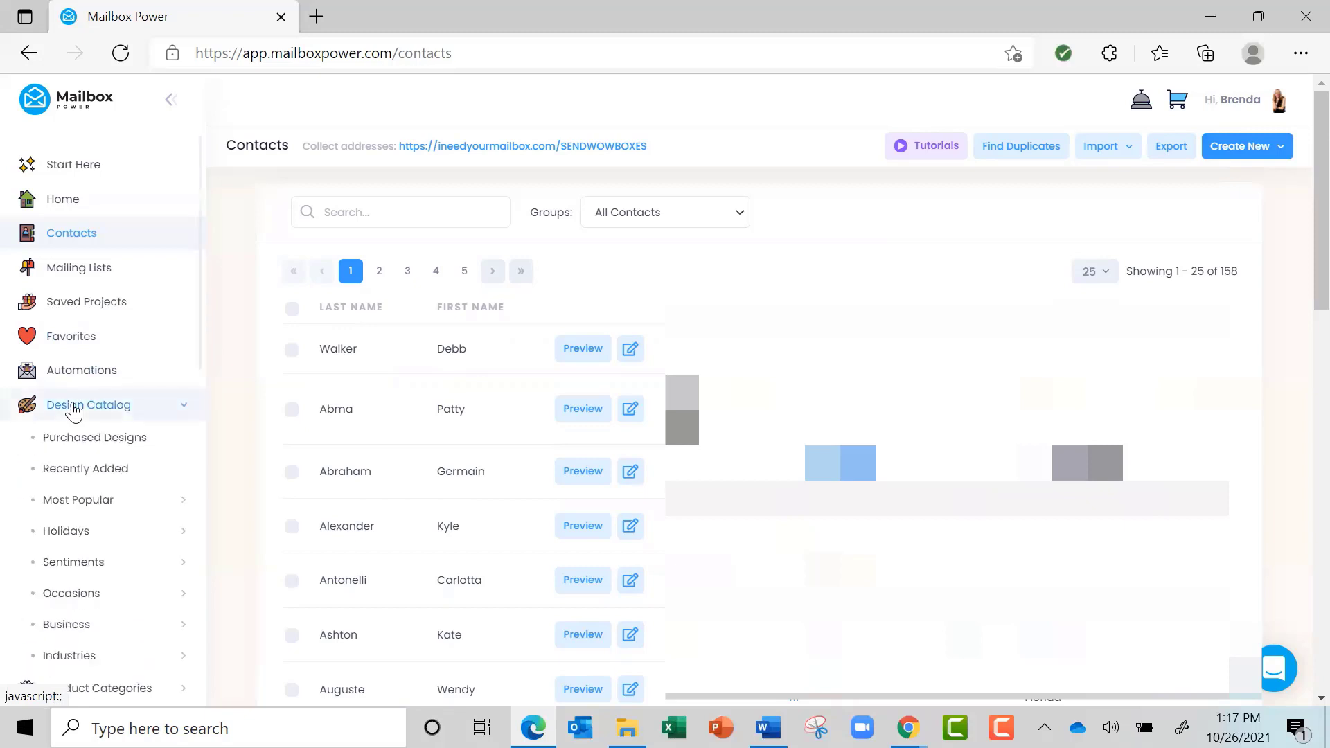
{"action": "left_click", "coordinate": [76, 476]}
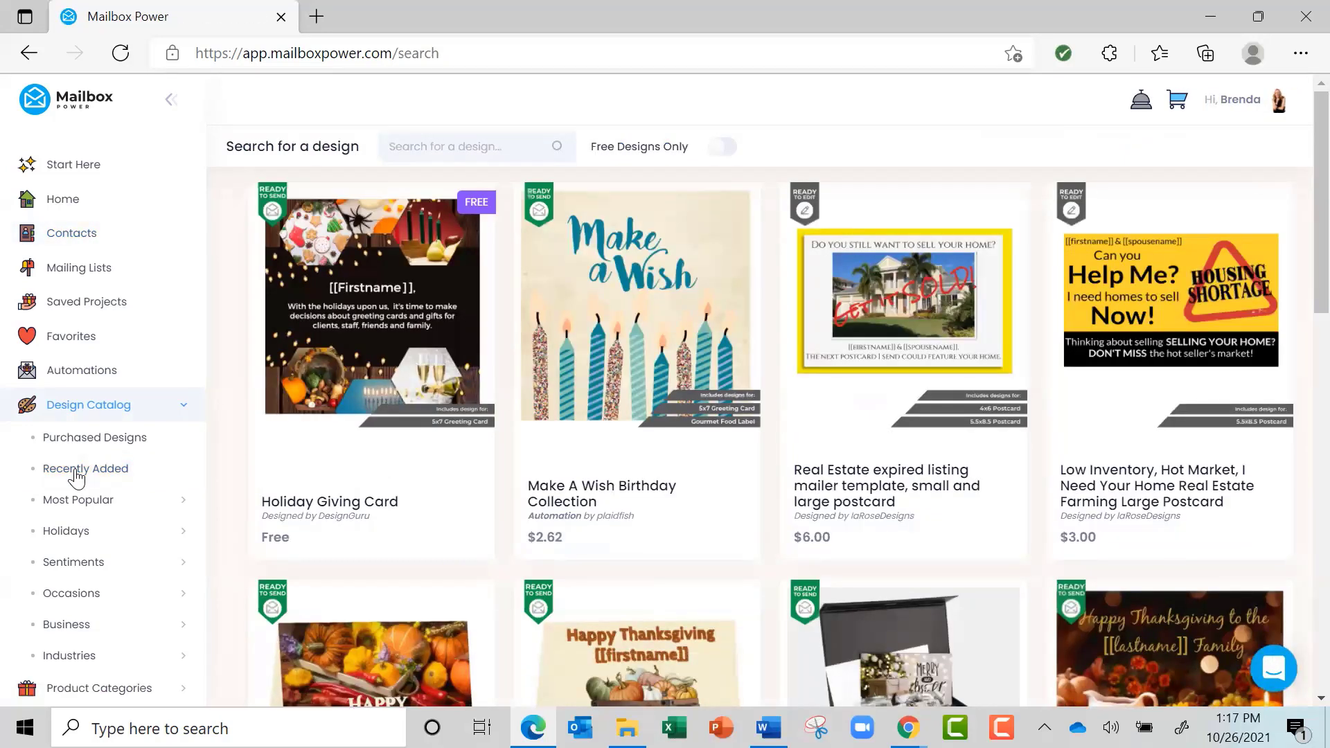
{"action": "scroll", "coordinate": [77, 476], "scroll_direction": "down", "scroll_amount": 10}
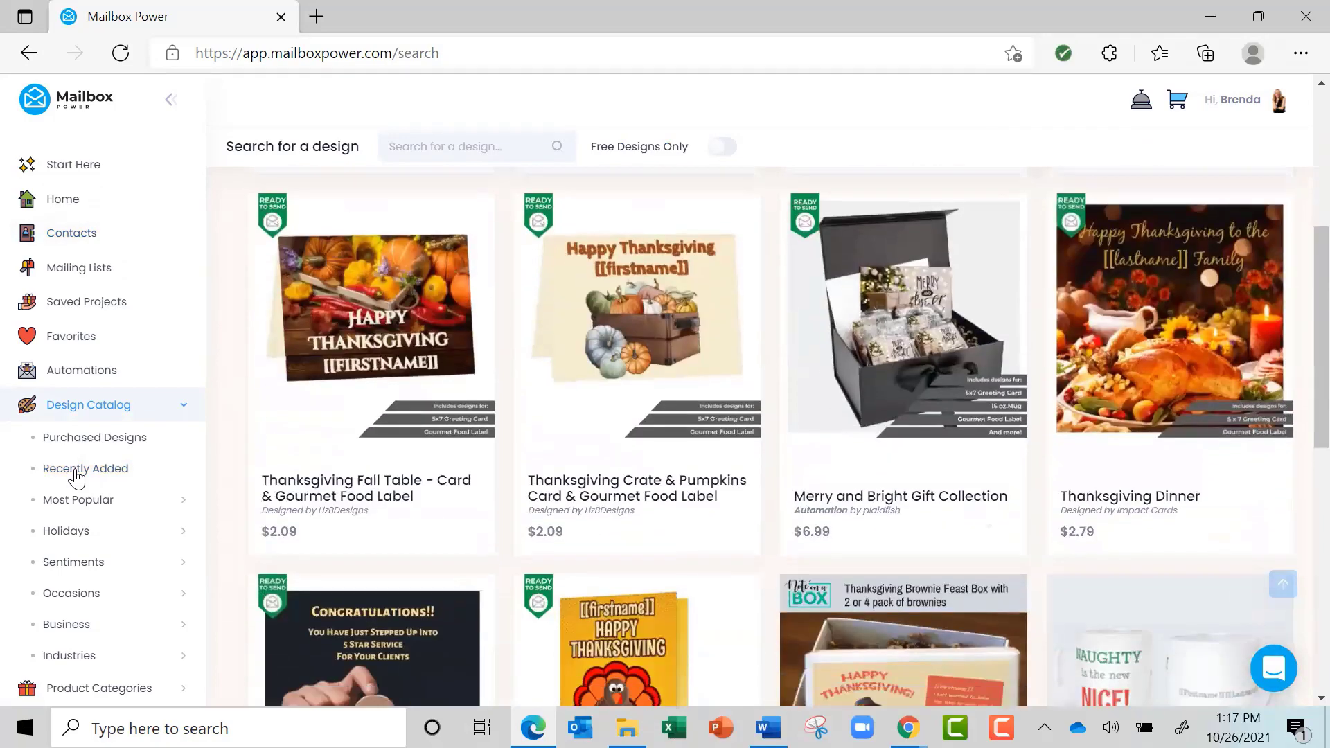
{"action": "scroll", "coordinate": [76, 477], "scroll_direction": "down", "scroll_amount": 5}
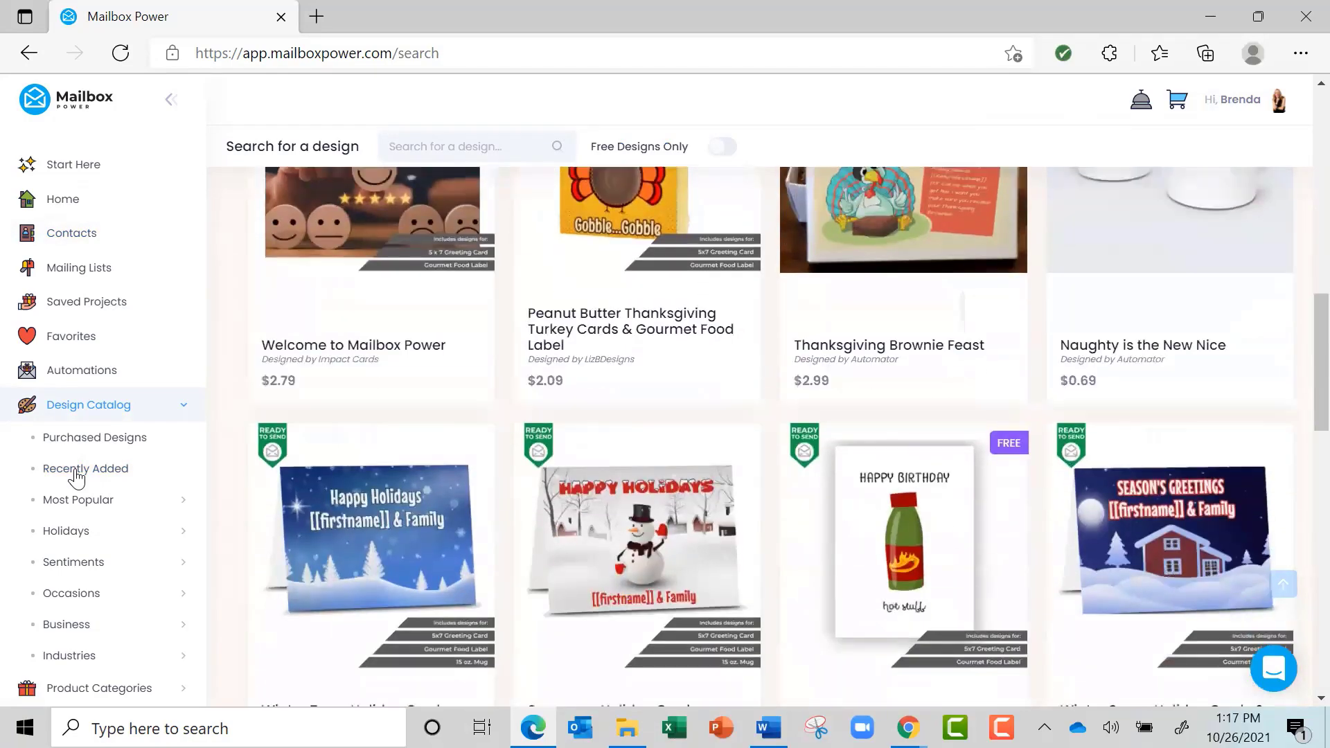
{"action": "scroll", "coordinate": [76, 476], "scroll_direction": "down", "scroll_amount": 5}
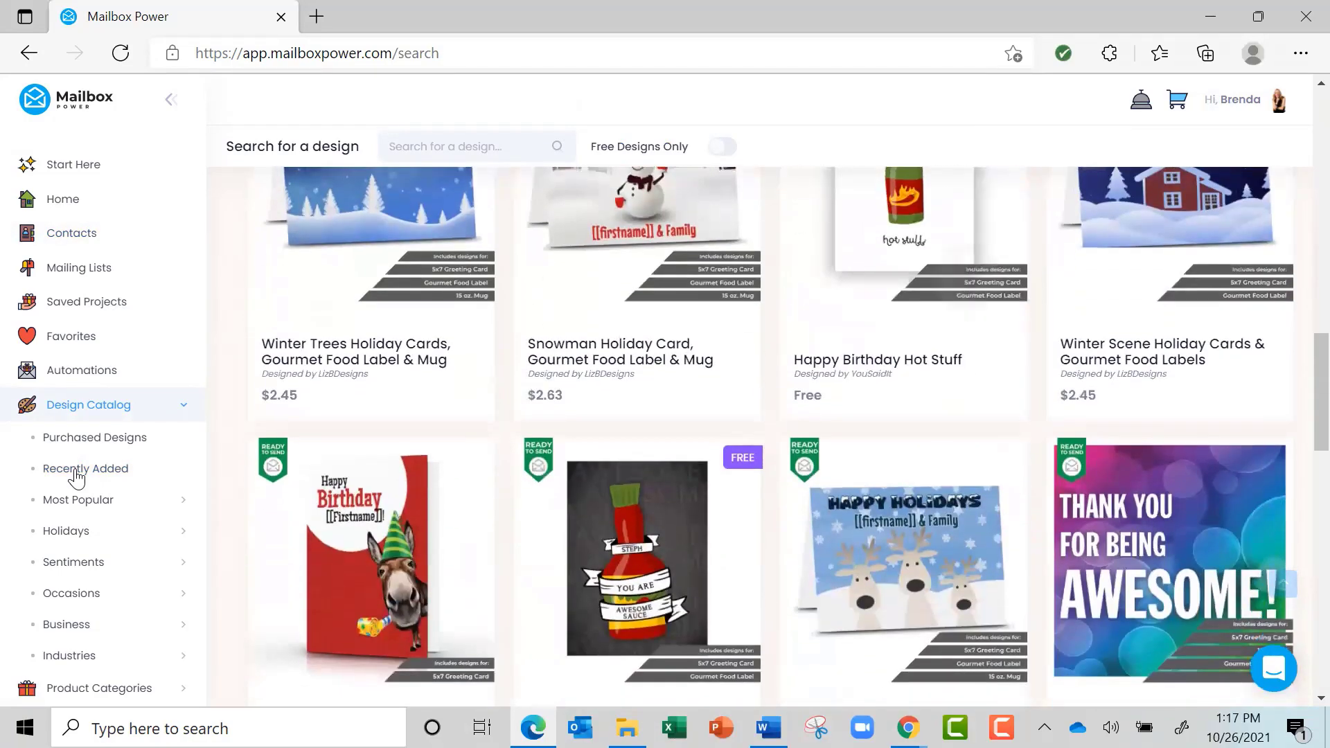
{"action": "scroll", "coordinate": [77, 477], "scroll_direction": "up", "scroll_amount": 5}
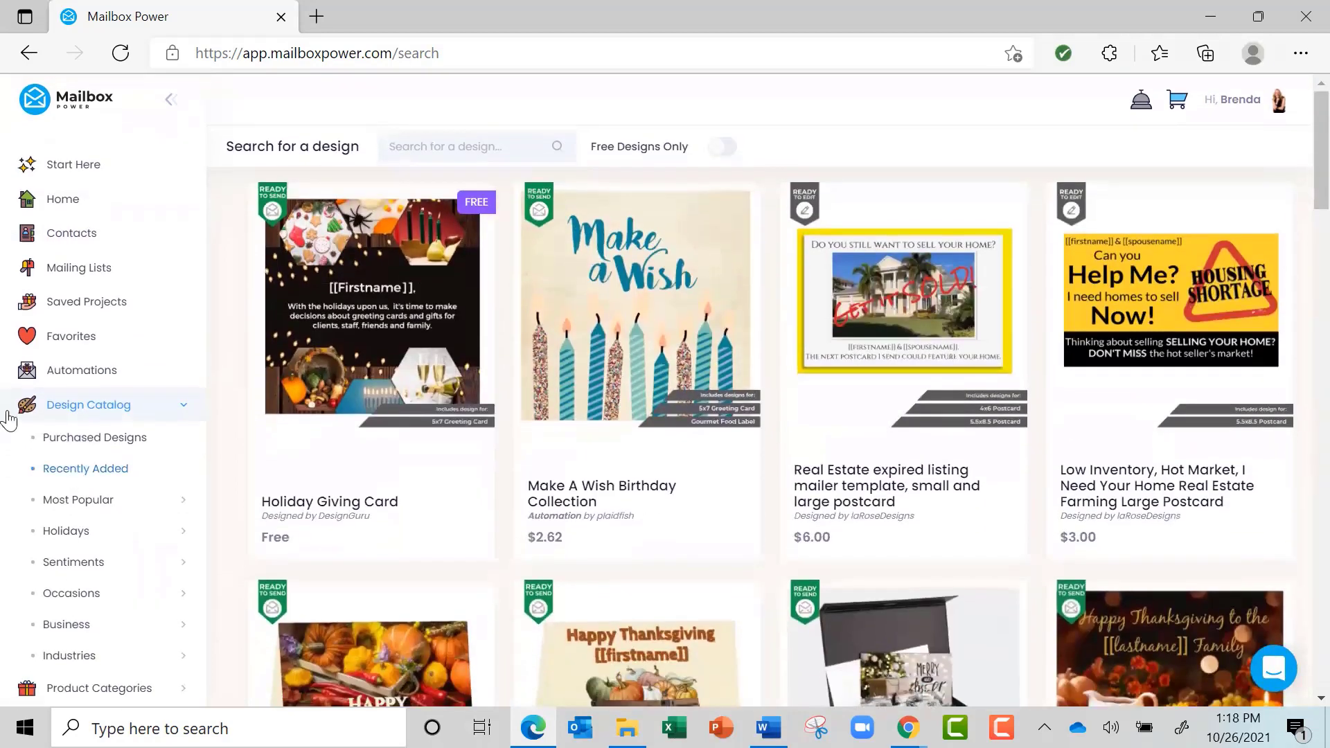
Step: Search the design catalog for "nice to meet you" and browse the matching designs
{"action": "left_click", "coordinate": [435, 146]}
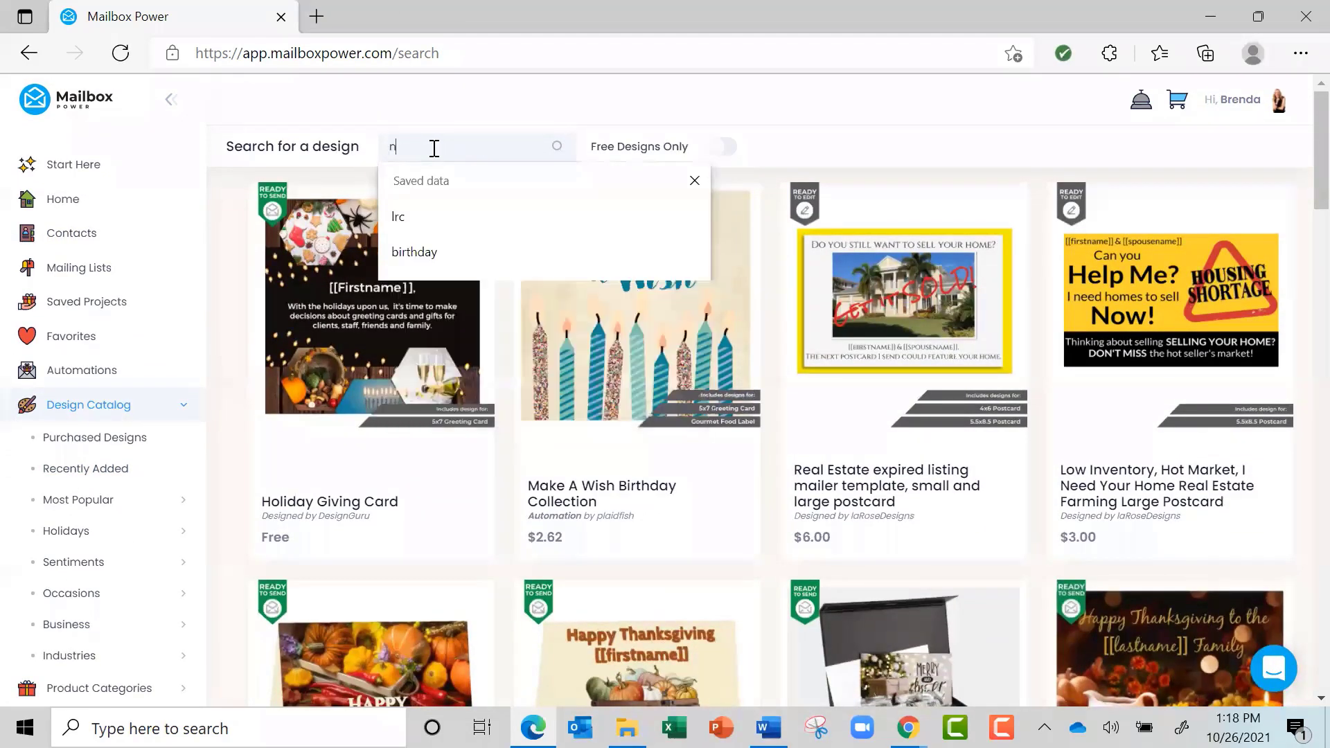
{"action": "type", "text": "nice to m"}
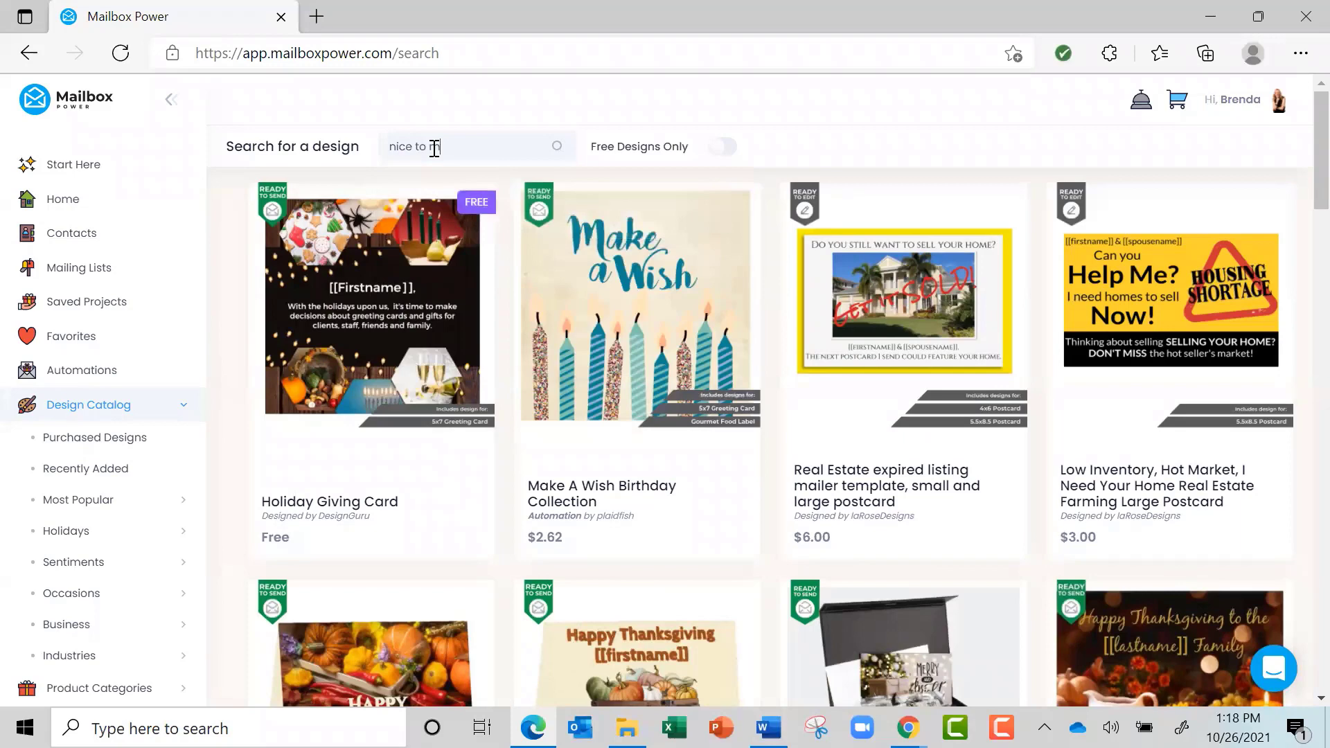
{"action": "type", "text": "eet you"}
{"action": "key", "text": "Return"}
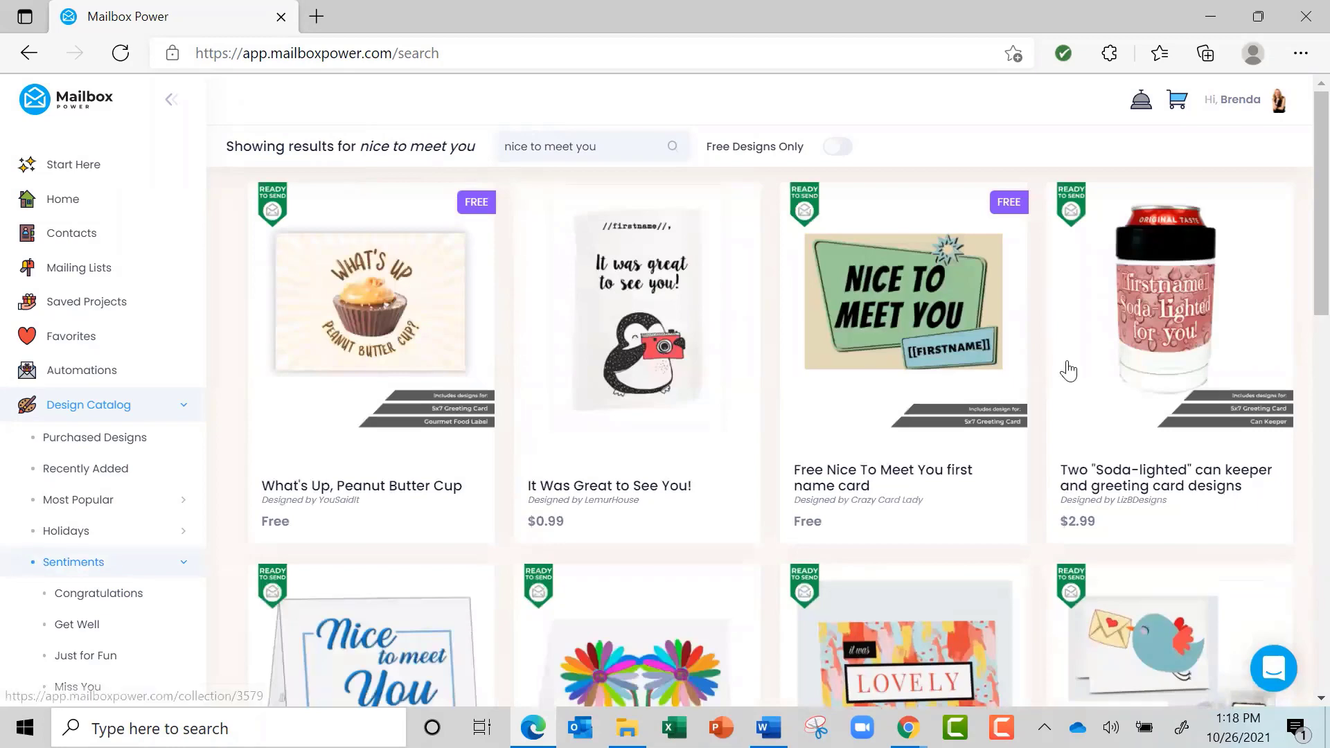
{"action": "scroll", "coordinate": [1069, 371], "scroll_direction": "down", "scroll_amount": 8}
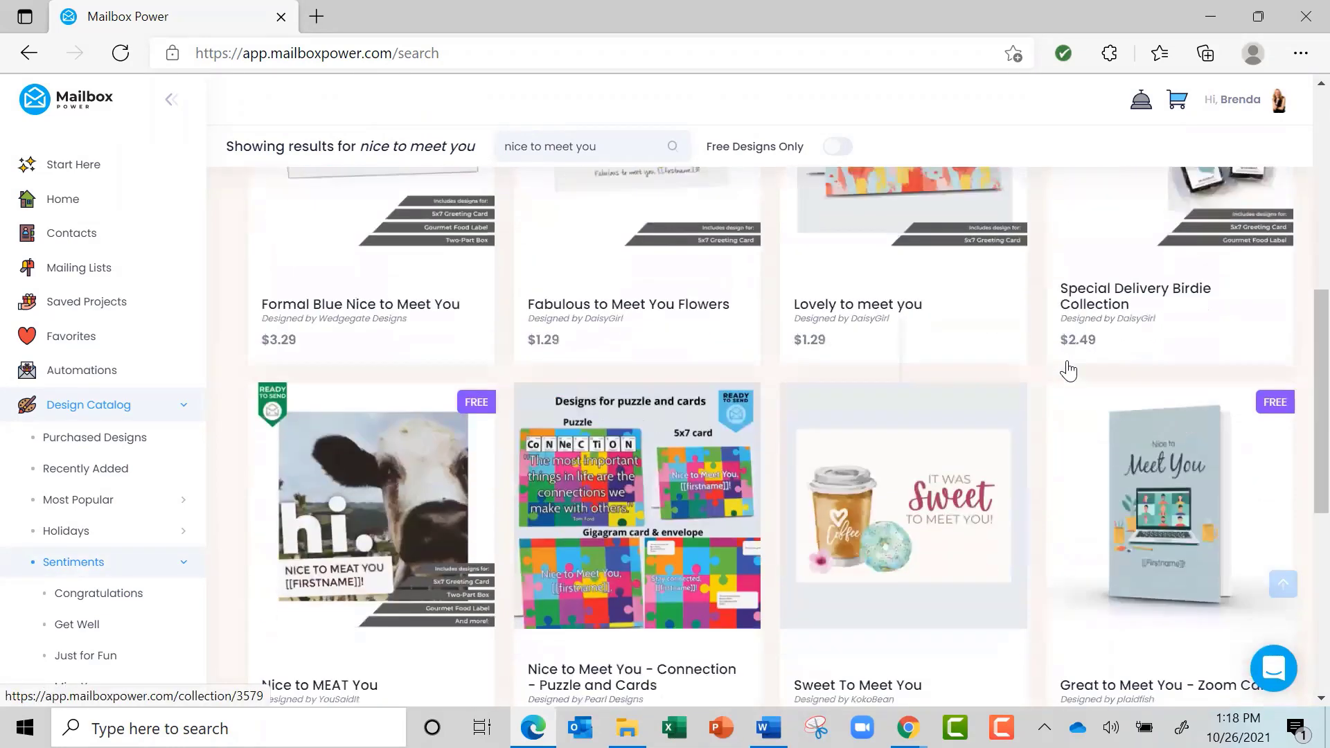
{"action": "scroll", "coordinate": [1069, 372], "scroll_direction": "down", "scroll_amount": 6}
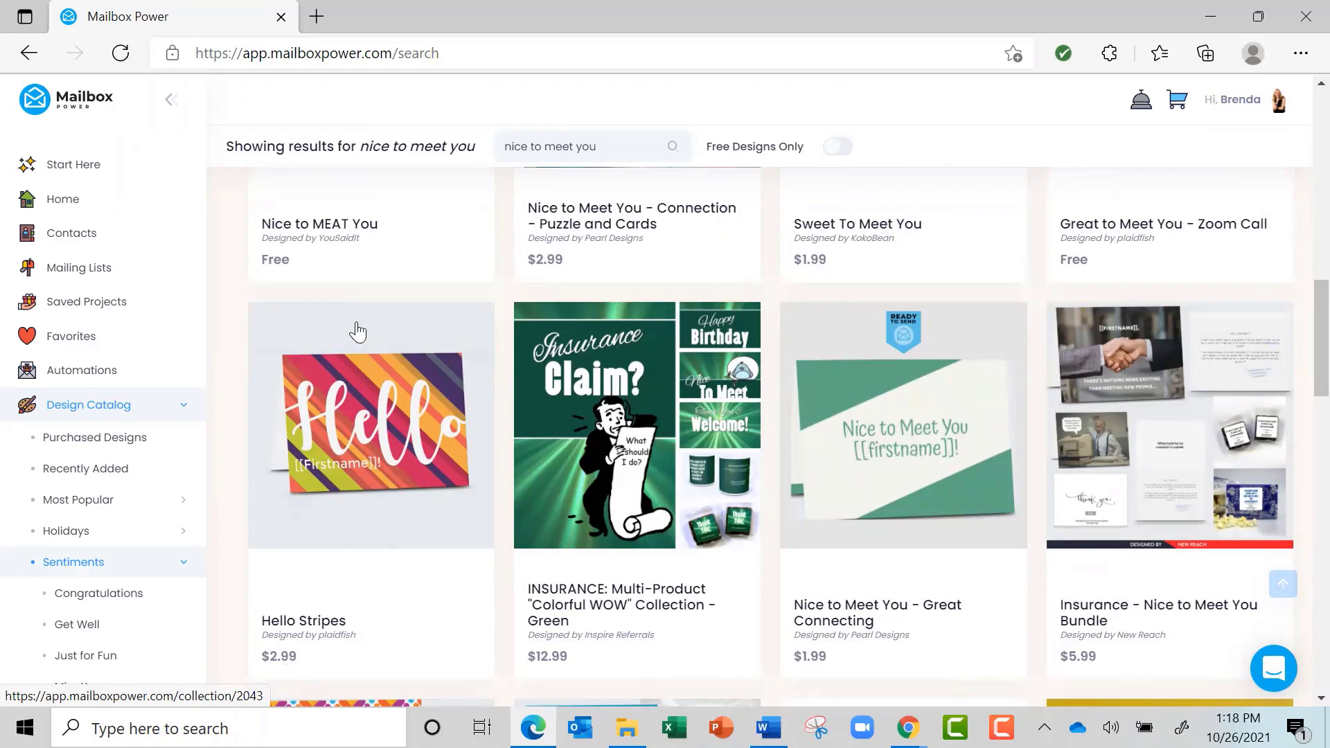
{"action": "scroll", "coordinate": [357, 333], "scroll_direction": "up", "scroll_amount": 5}
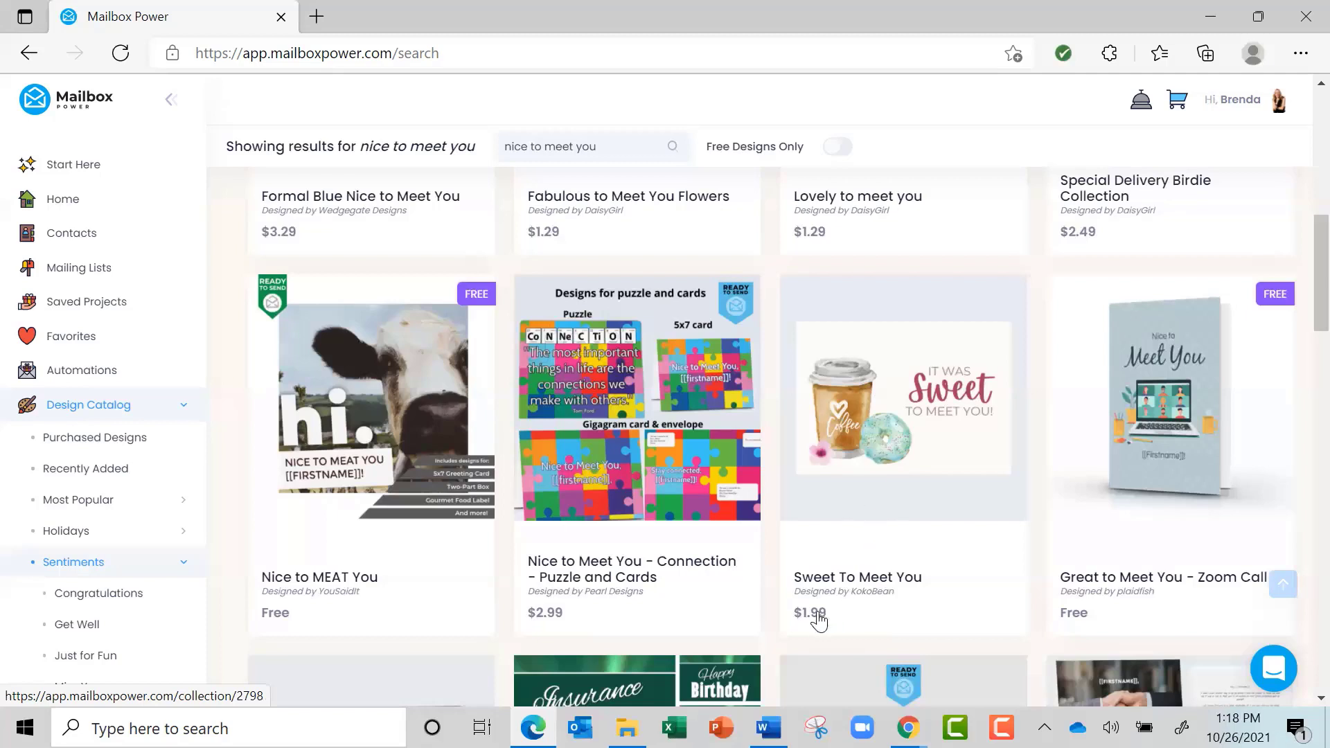
{"action": "scroll", "coordinate": [818, 621], "scroll_direction": "up", "scroll_amount": 5}
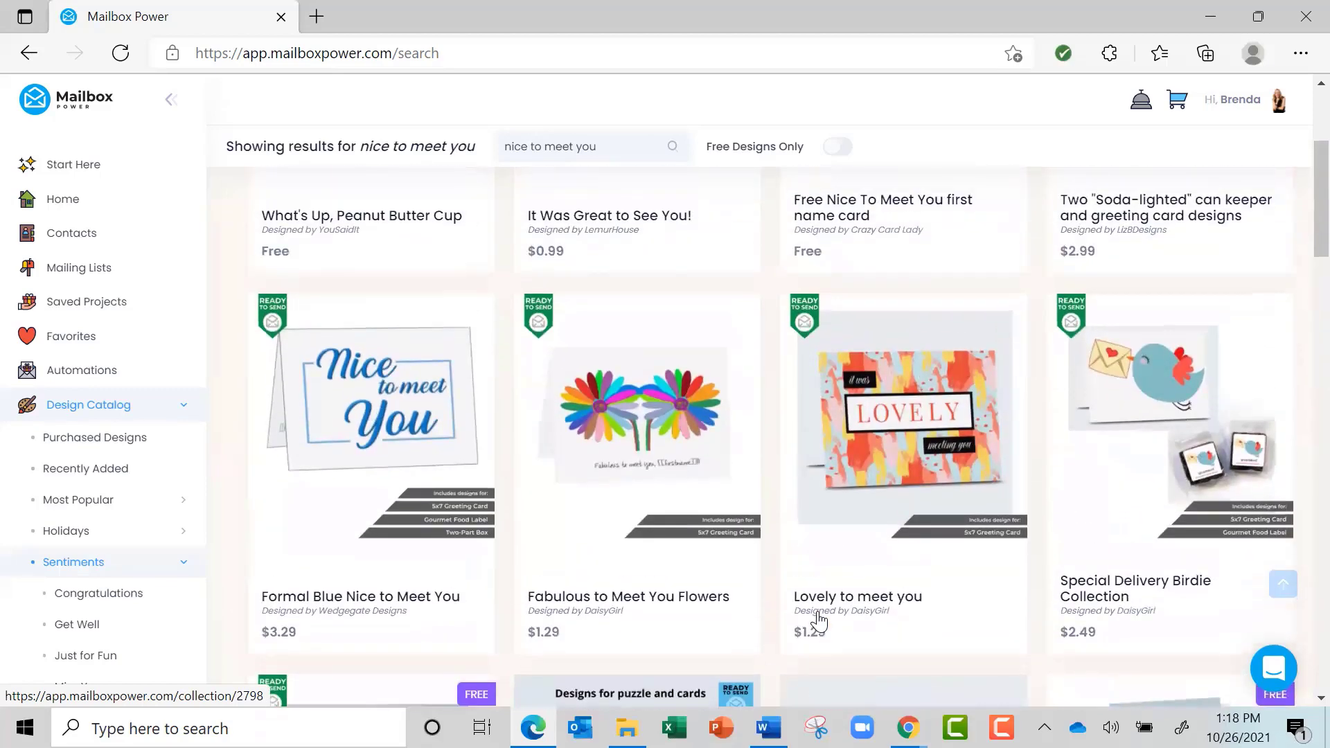
Step: Open the Formal Blue Nice to Meet You collection and look through all the products it includes
{"action": "left_click", "coordinate": [367, 435]}
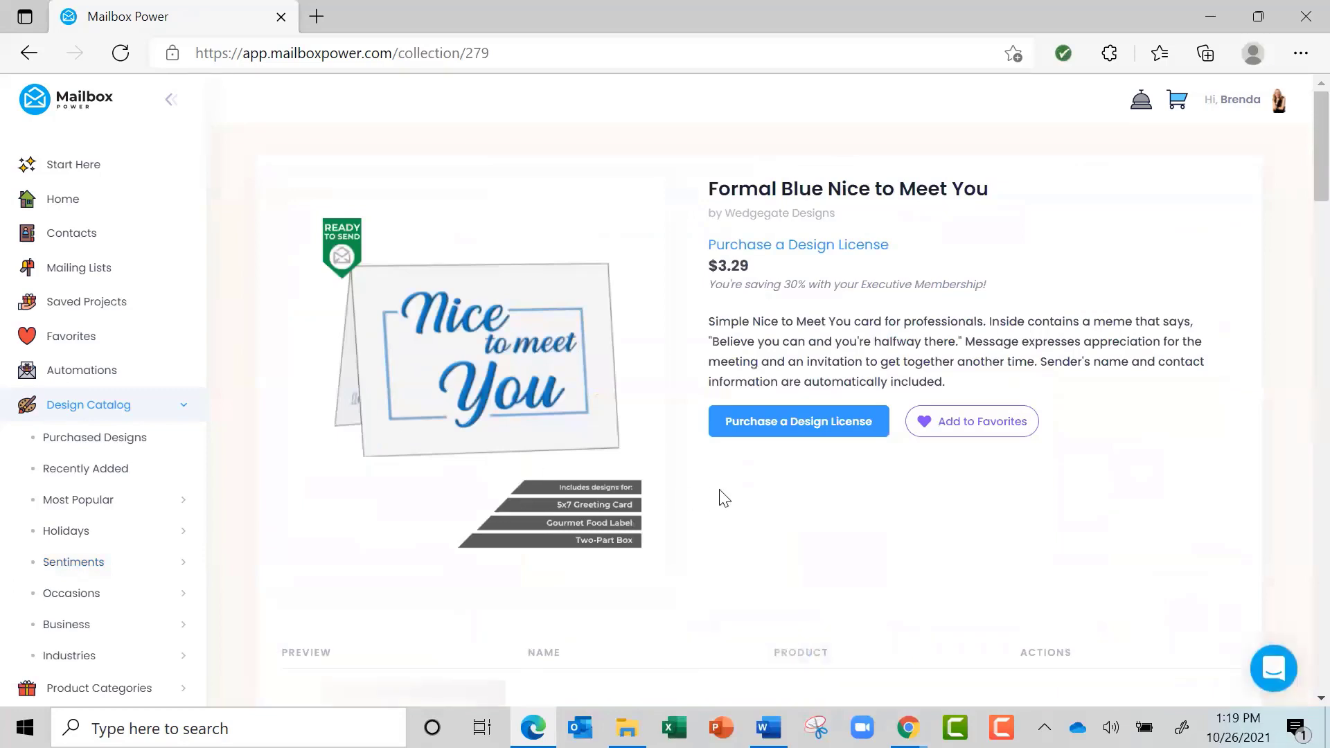
{"action": "scroll", "coordinate": [723, 497], "scroll_direction": "down", "scroll_amount": 6}
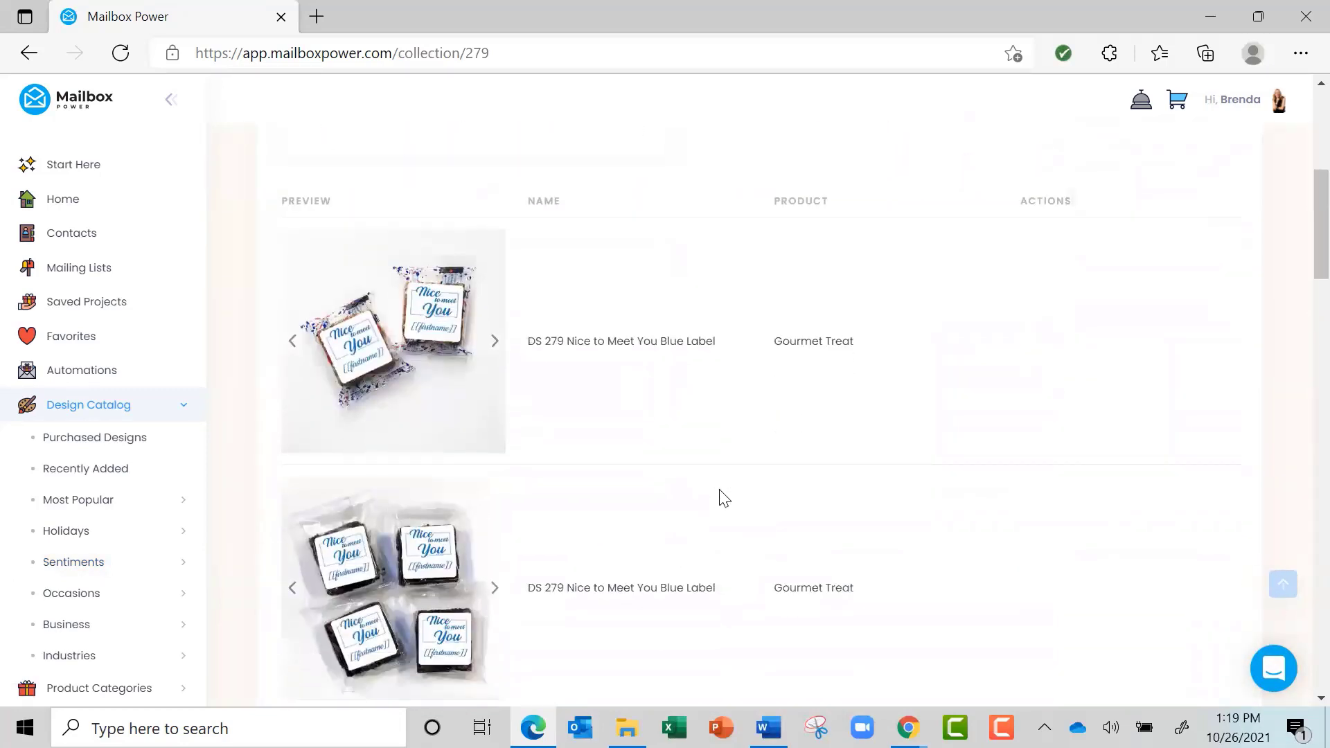
{"action": "scroll", "coordinate": [723, 497], "scroll_direction": "down", "scroll_amount": 6}
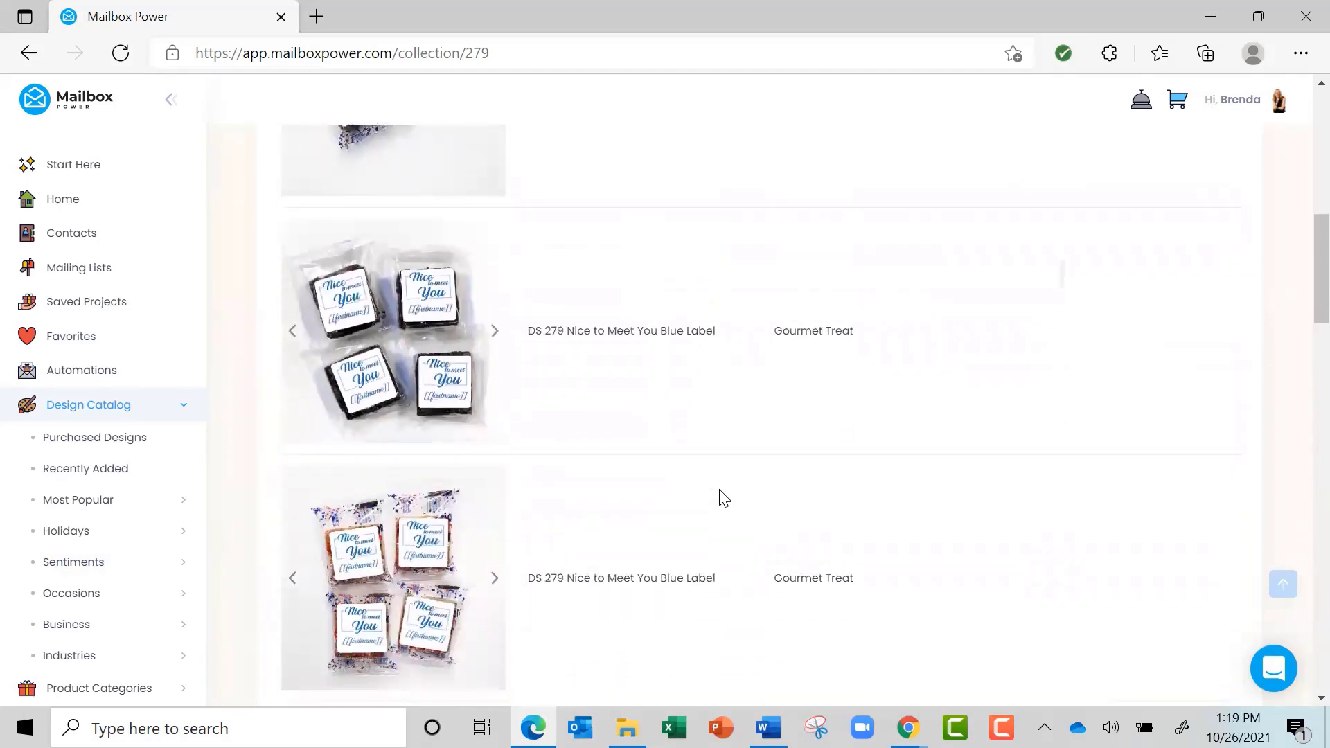
{"action": "scroll", "coordinate": [723, 497], "scroll_direction": "down", "scroll_amount": 12}
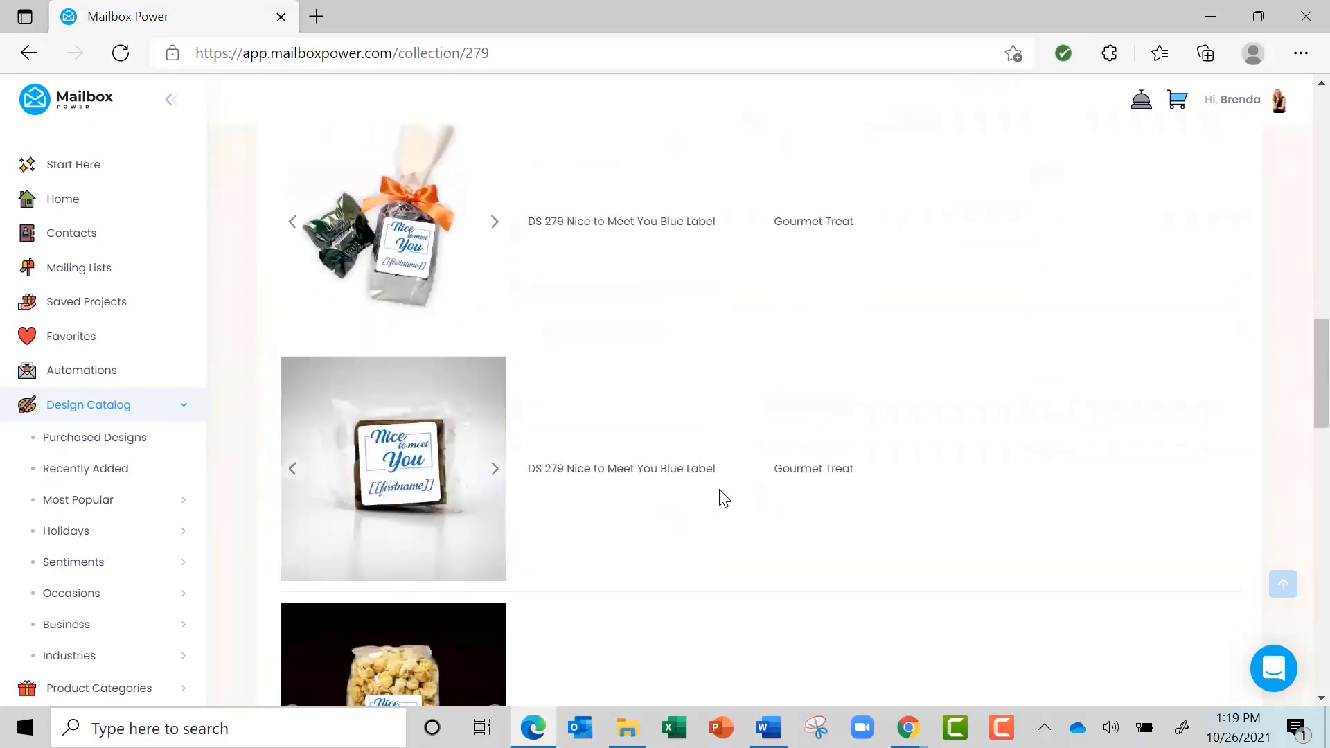
{"action": "scroll", "coordinate": [723, 497], "scroll_direction": "down", "scroll_amount": 10}
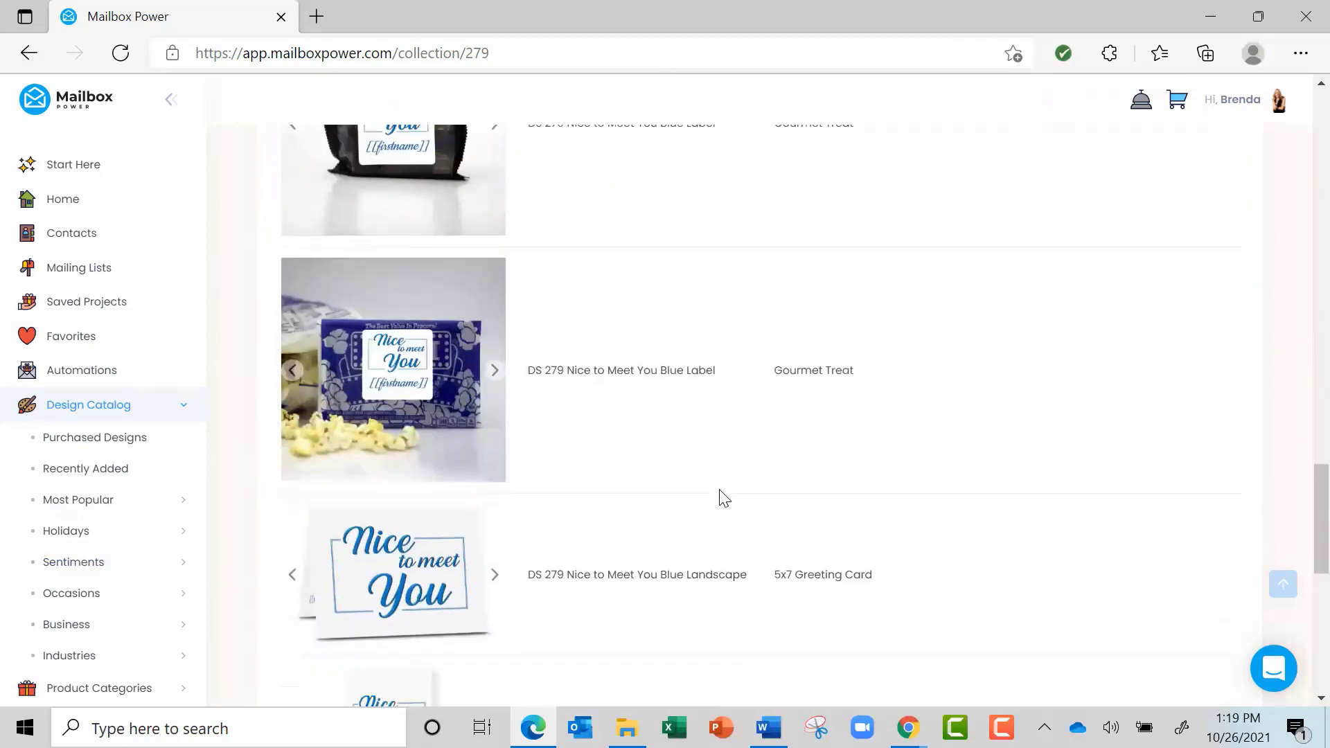
{"action": "scroll", "coordinate": [723, 497], "scroll_direction": "down", "scroll_amount": 1}
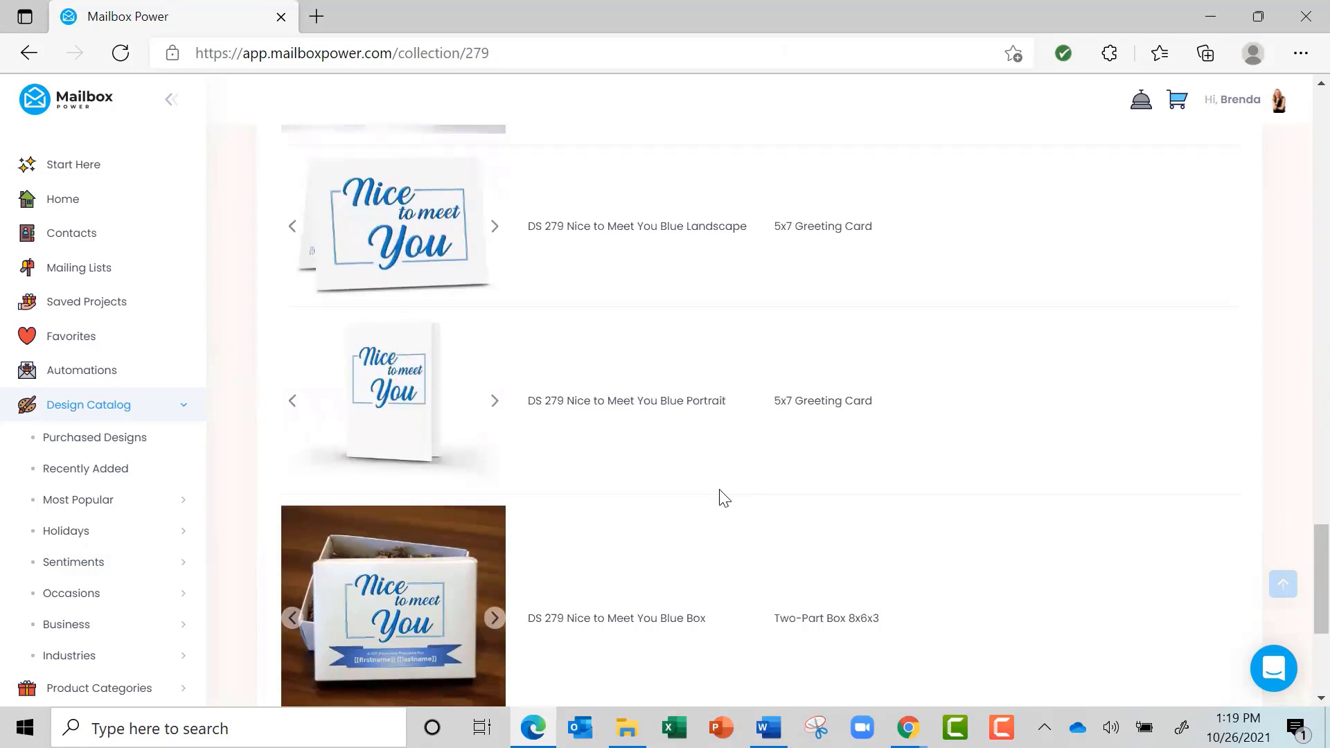
{"action": "scroll", "coordinate": [723, 497], "scroll_direction": "down", "scroll_amount": 1}
{"action": "scroll", "coordinate": [723, 498], "scroll_direction": "up", "scroll_amount": 1}
{"action": "scroll", "coordinate": [723, 497], "scroll_direction": "down", "scroll_amount": 4}
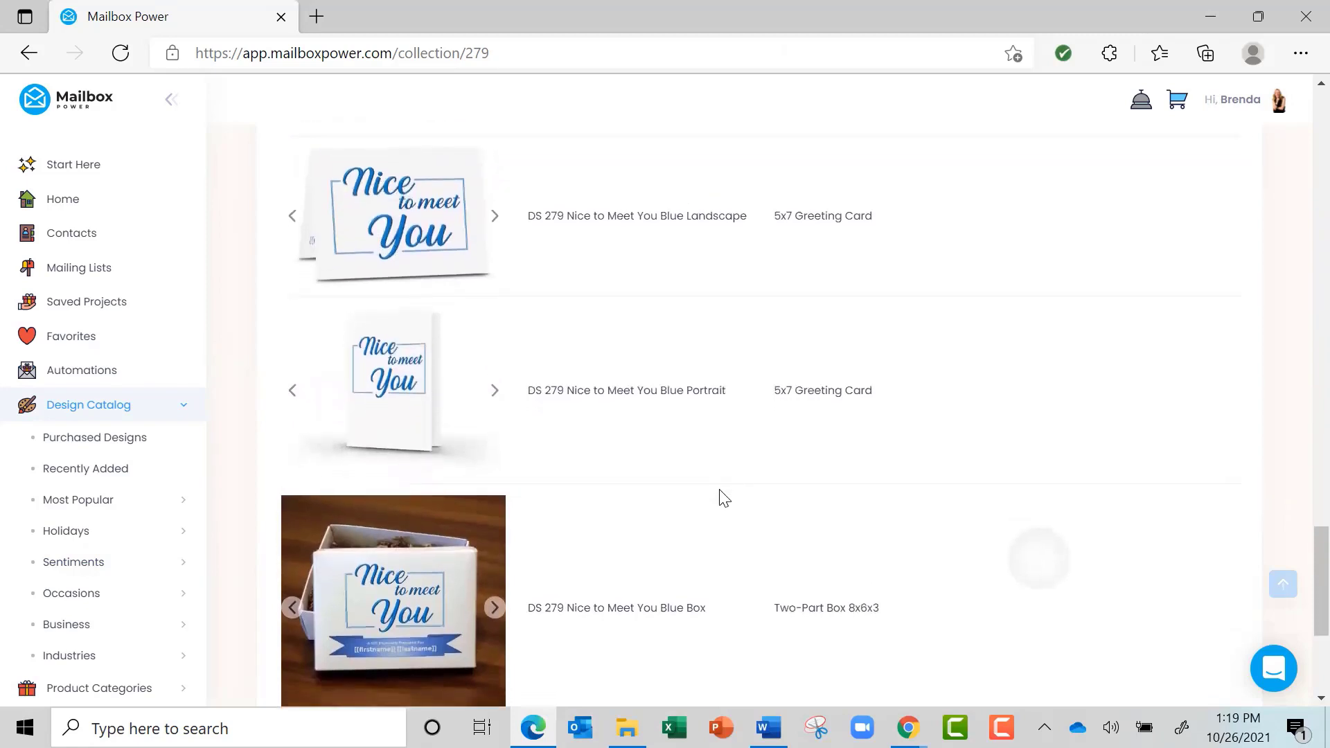
{"action": "scroll", "coordinate": [723, 498], "scroll_direction": "down", "scroll_amount": 1}
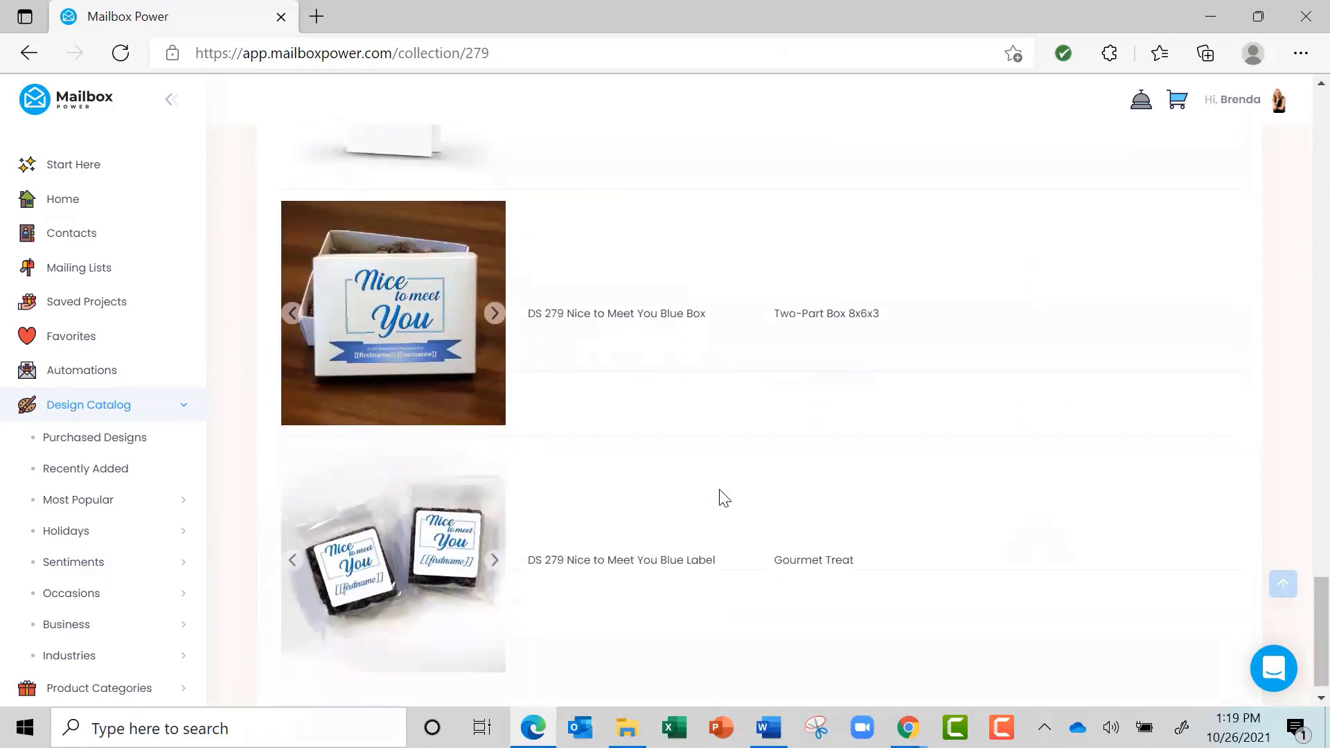
{"action": "scroll", "coordinate": [723, 498], "scroll_direction": "down", "scroll_amount": 1}
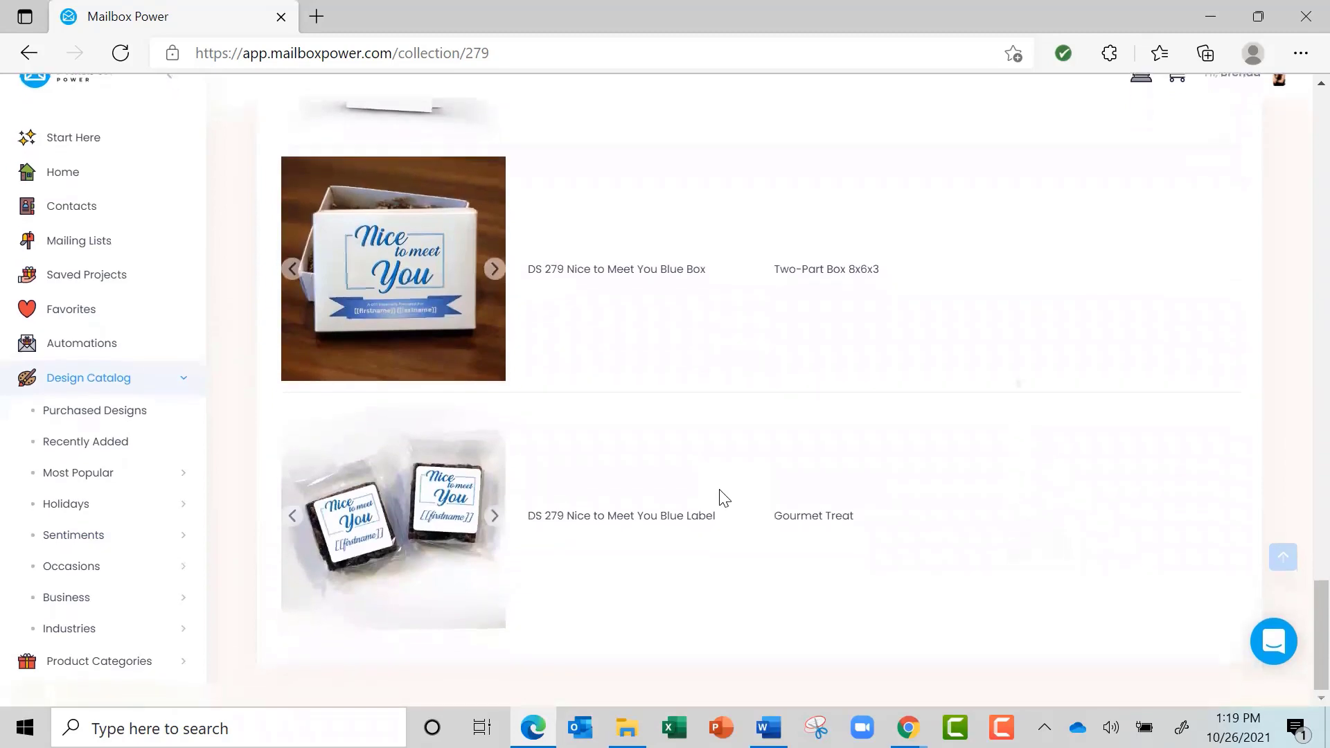
{"action": "scroll", "coordinate": [723, 498], "scroll_direction": "up", "scroll_amount": 20}
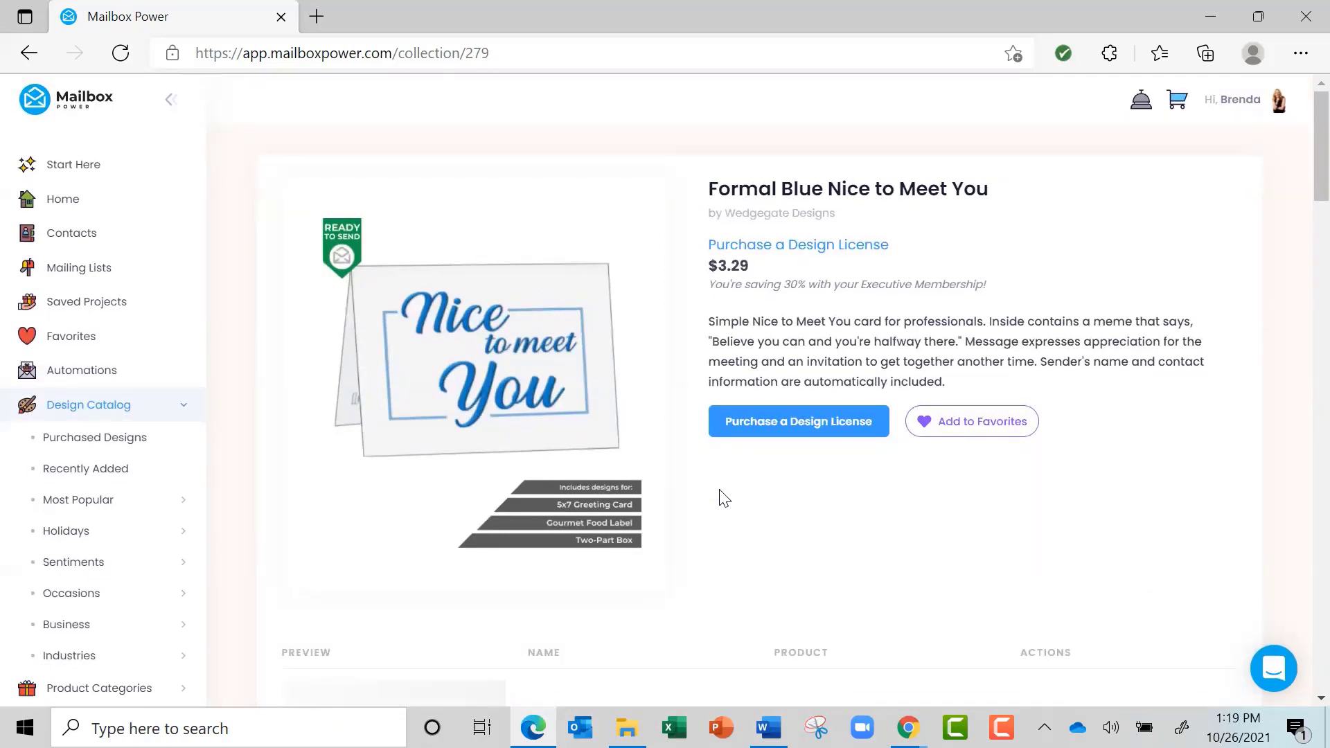
Step: Purchase the design license for Formal Blue Nice to Meet You, agreeing to charge the account
{"action": "left_click", "coordinate": [813, 419]}
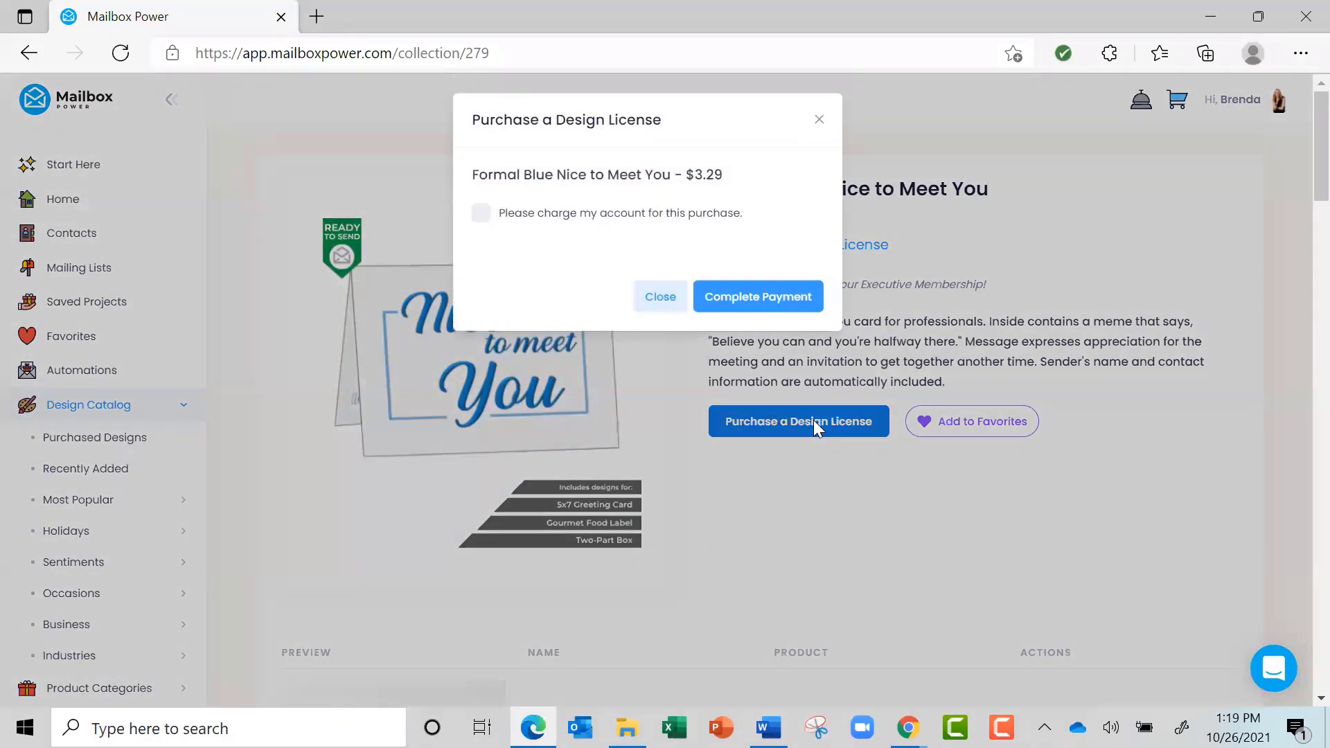
{"action": "left_click", "coordinate": [482, 215]}
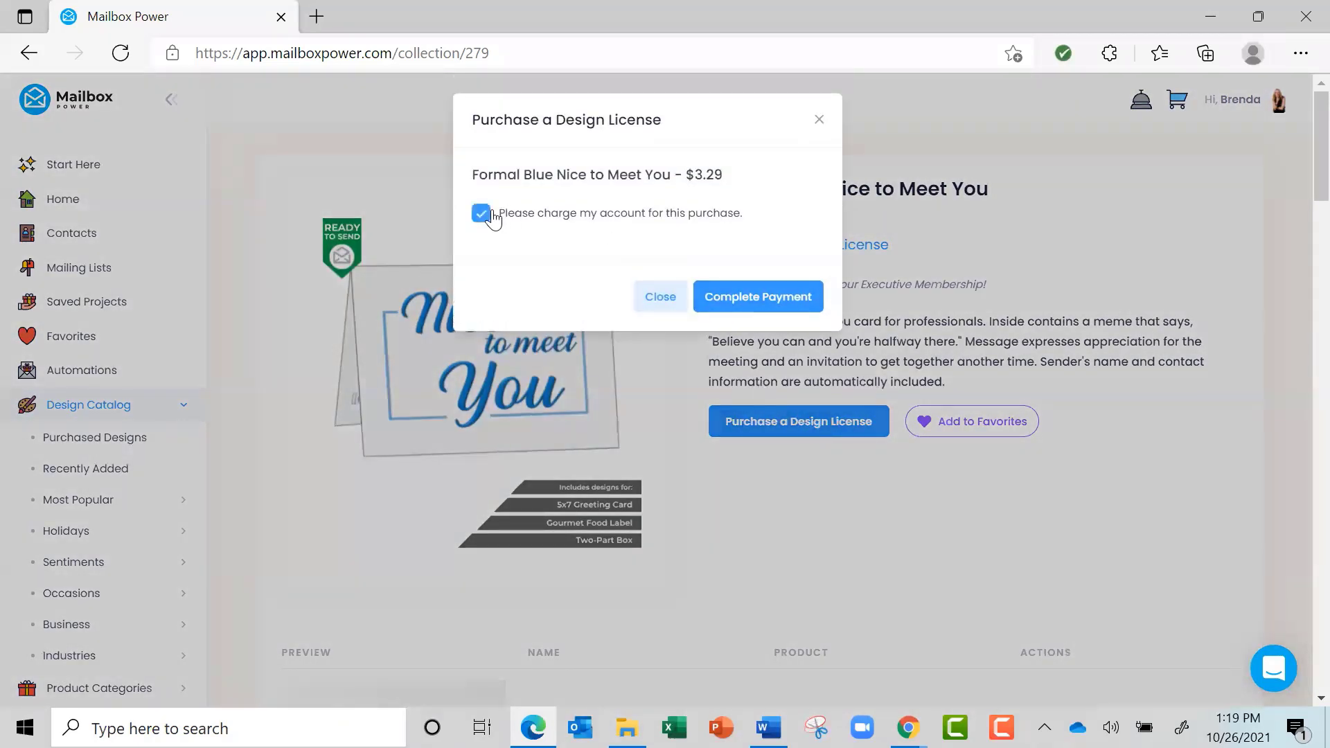
{"action": "left_click", "coordinate": [762, 300]}
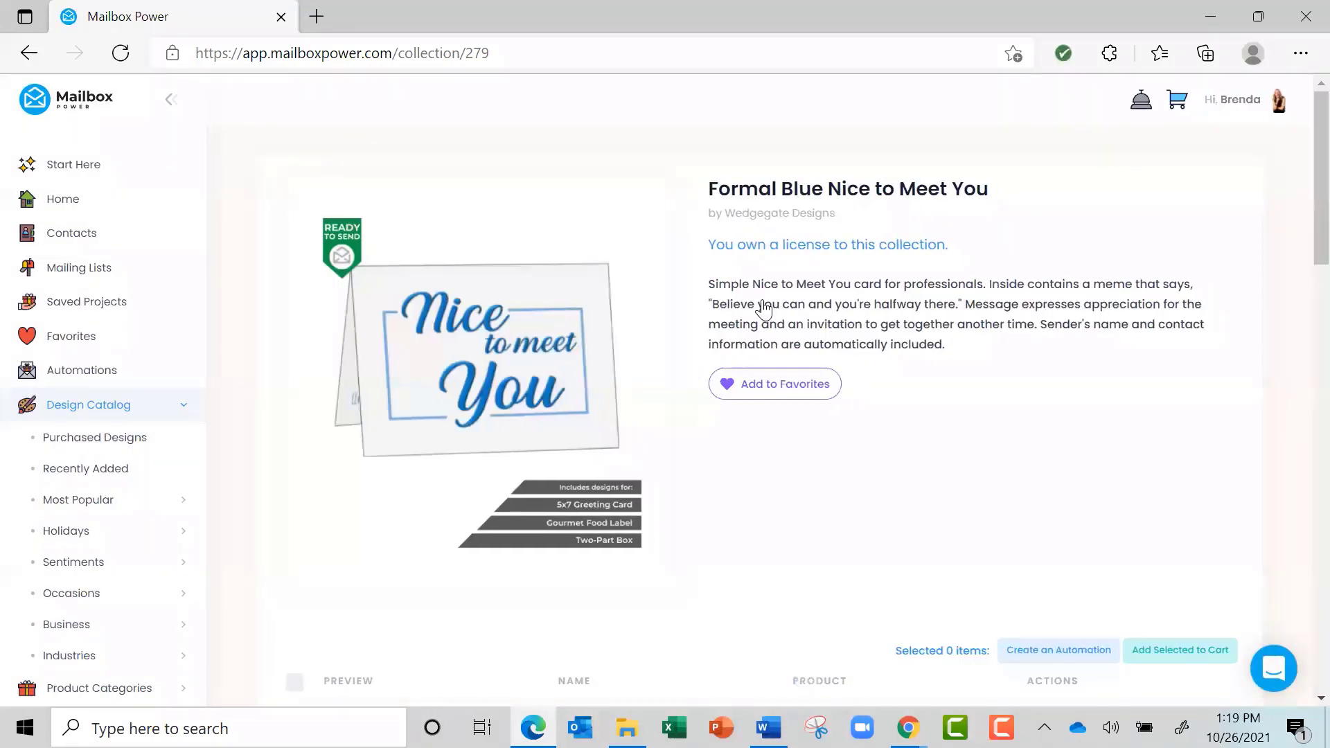
Step: Open the DS 279 Nice to Meet You Blue Landscape 5x7 greeting card from the collection for editing
{"action": "scroll", "coordinate": [764, 309], "scroll_direction": "down", "scroll_amount": 4}
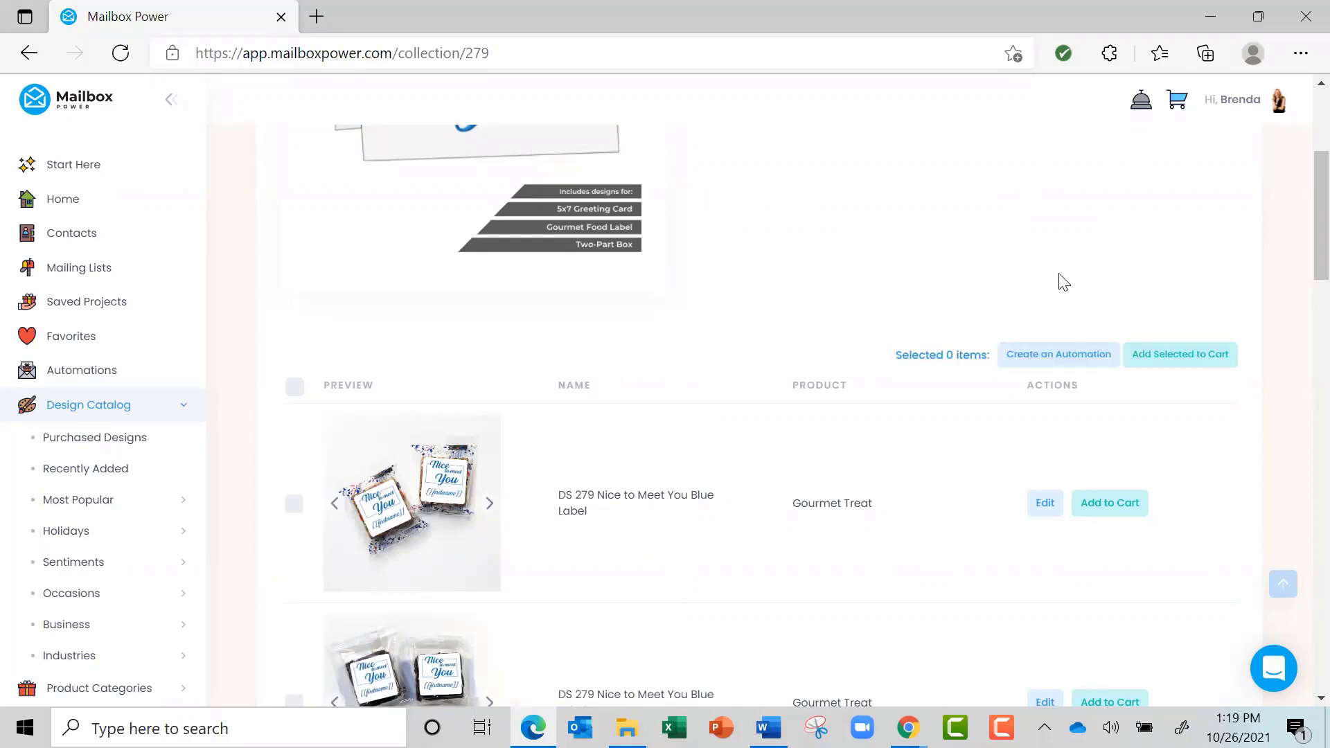
{"action": "scroll", "coordinate": [1064, 282], "scroll_direction": "down", "scroll_amount": 12}
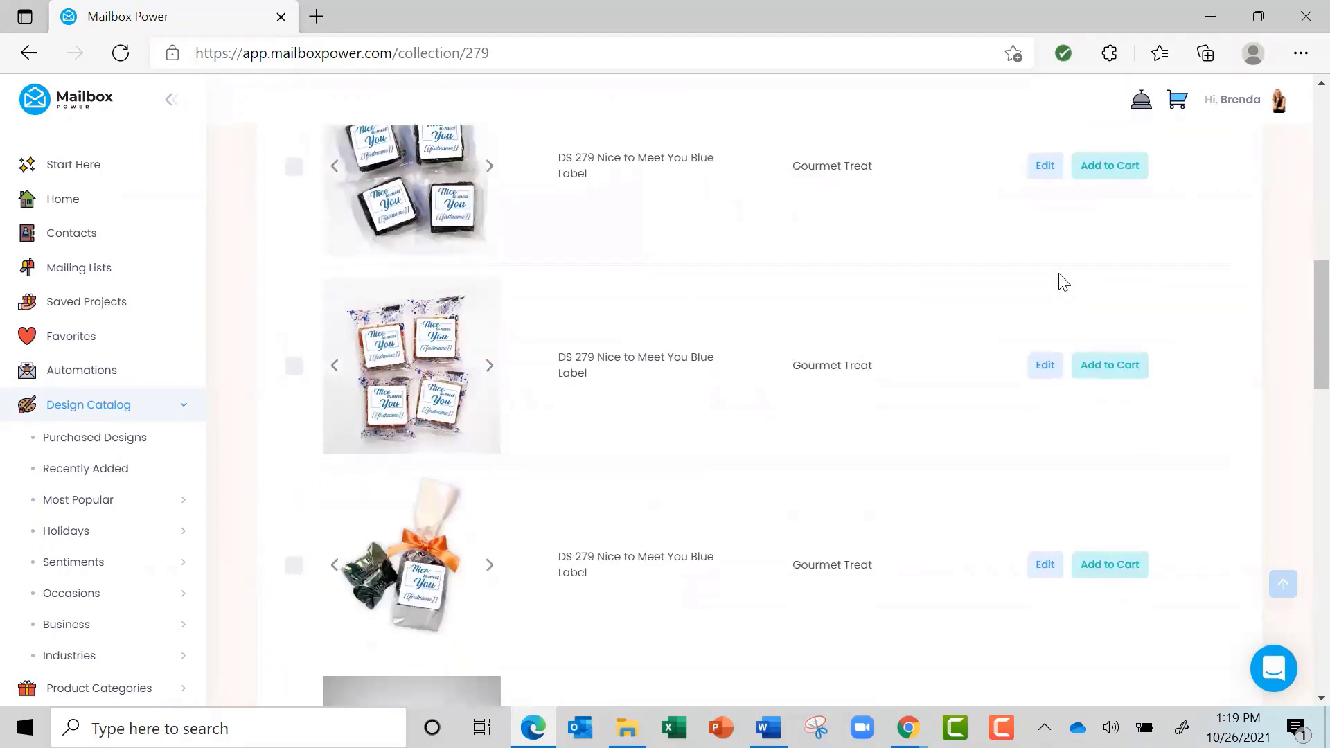
{"action": "scroll", "coordinate": [1064, 281], "scroll_direction": "down", "scroll_amount": 10}
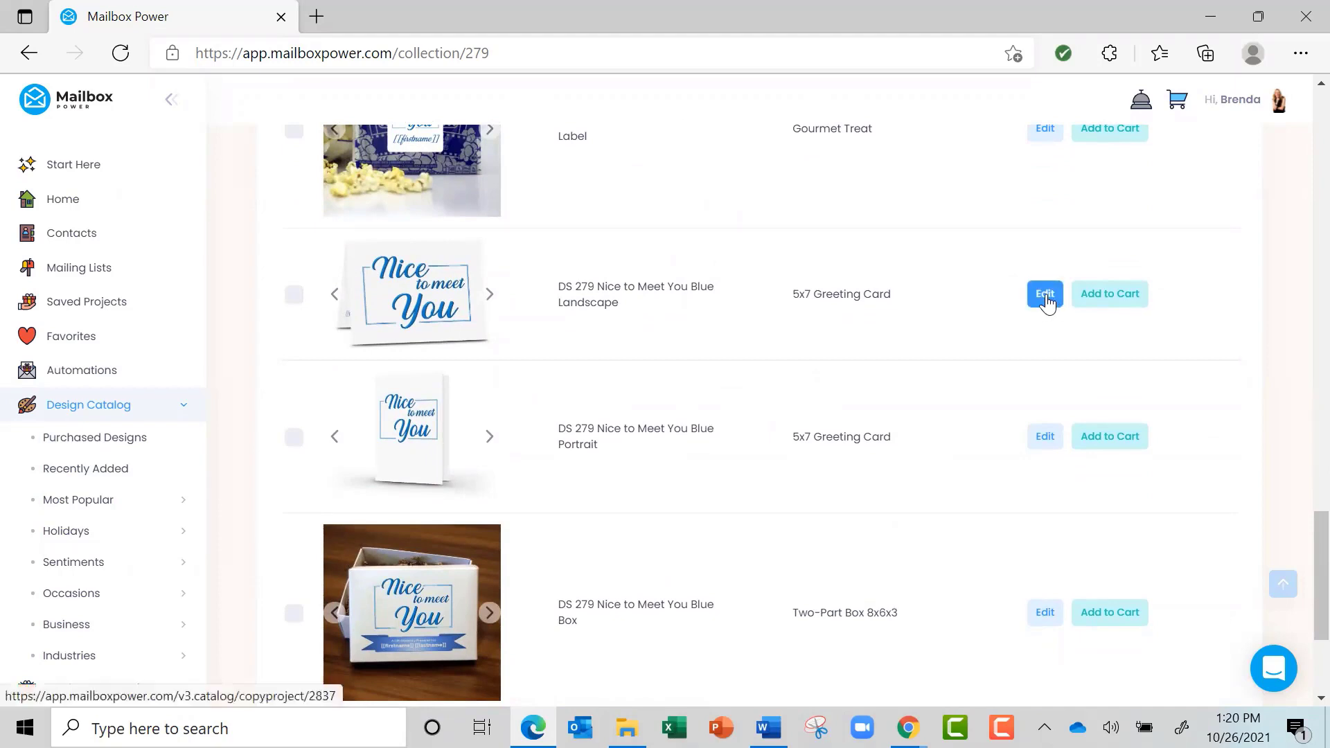
{"action": "left_click", "coordinate": [1046, 298]}
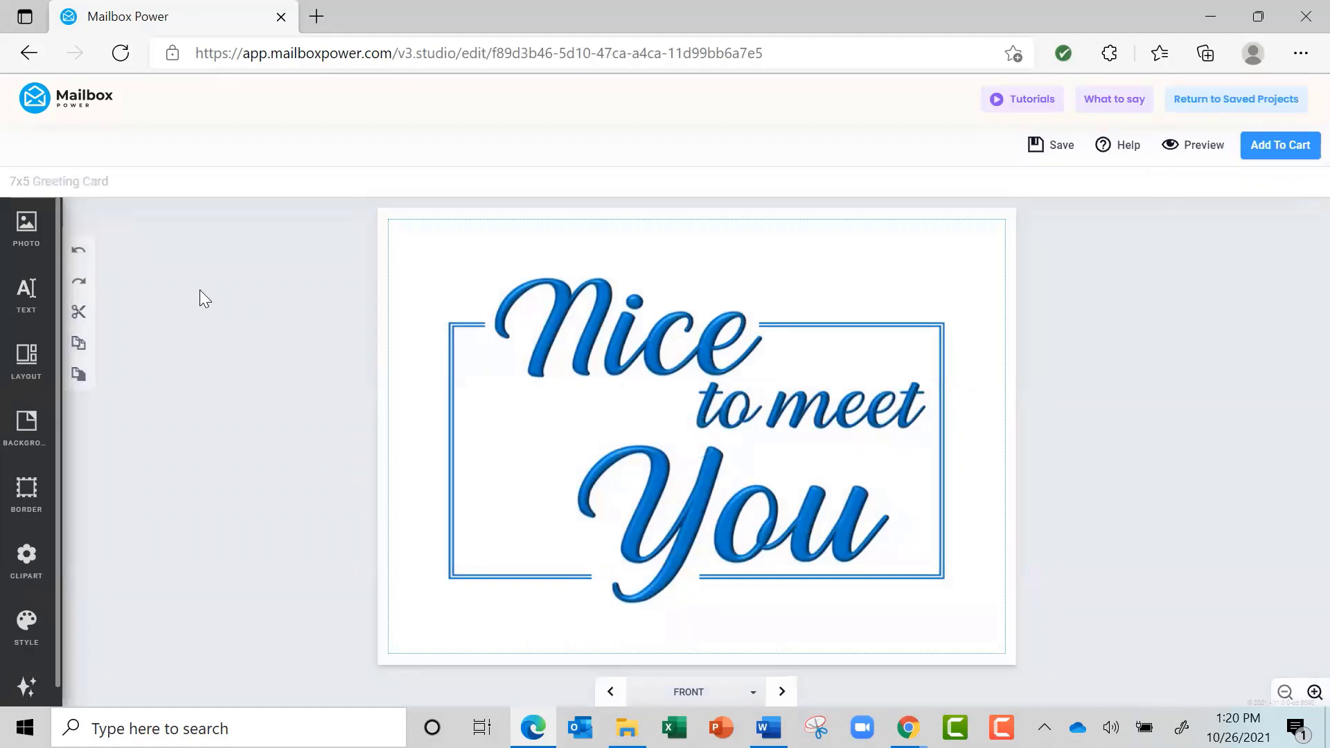
Step: Add a text box reading [[firstname]] to the card front and place it below the word "You"
{"action": "left_click", "coordinate": [27, 296]}
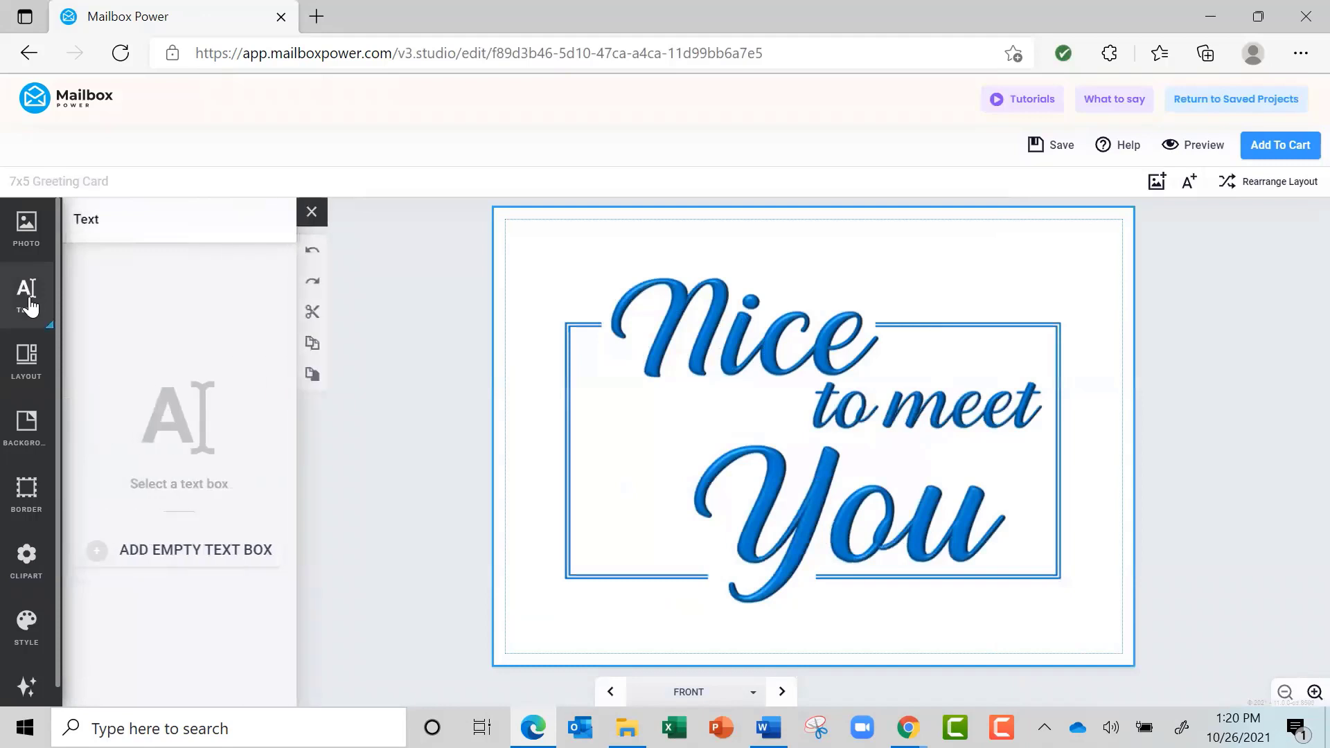
{"action": "left_click", "coordinate": [201, 554]}
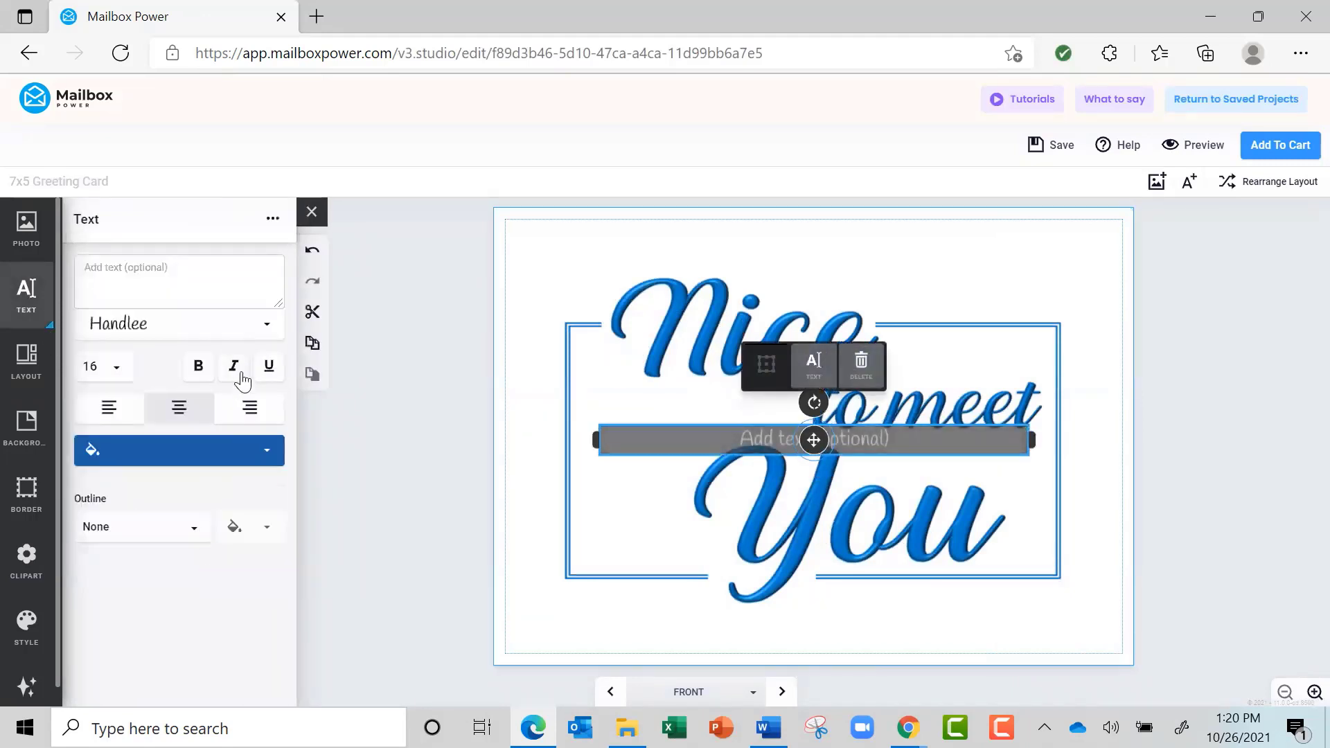
{"action": "left_click", "coordinate": [238, 266]}
{"action": "type", "text": "["}
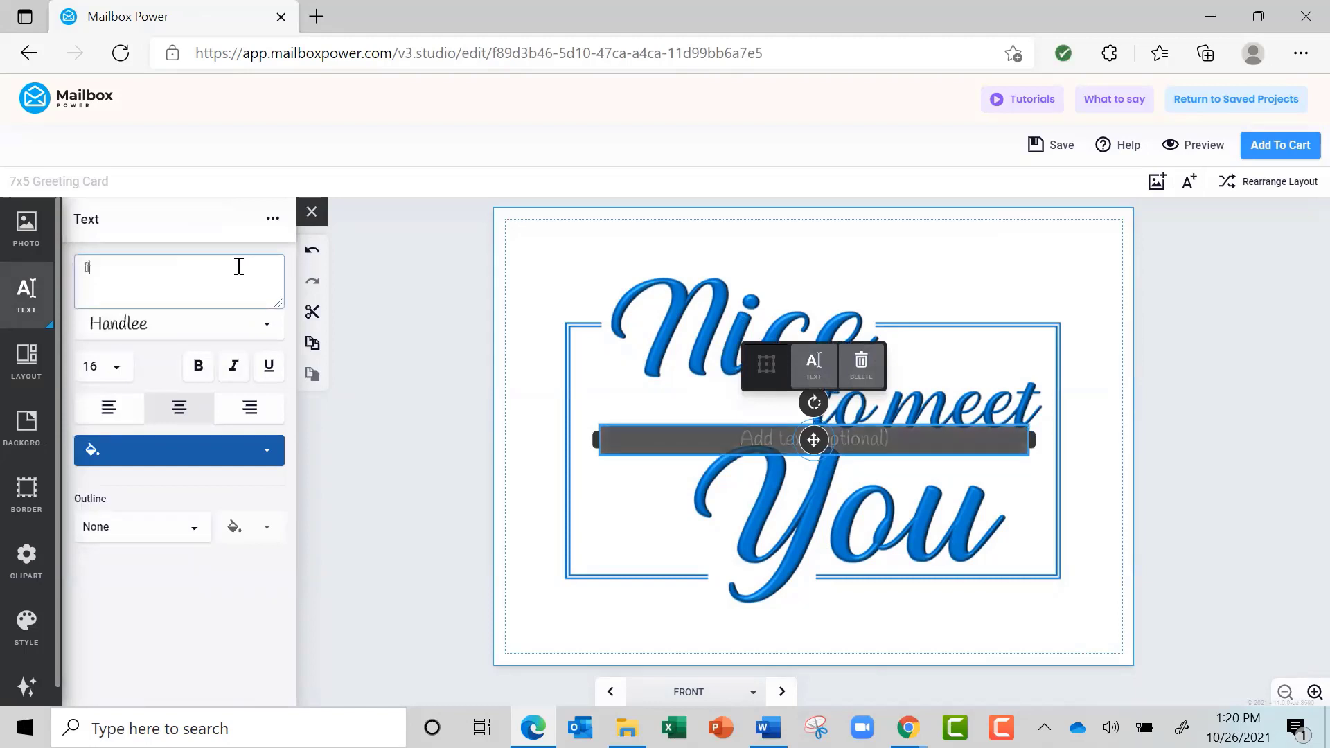
{"action": "type", "text": "[fri"}
{"action": "key", "text": "BackSpace"}
{"action": "key", "text": "BackSpace"}
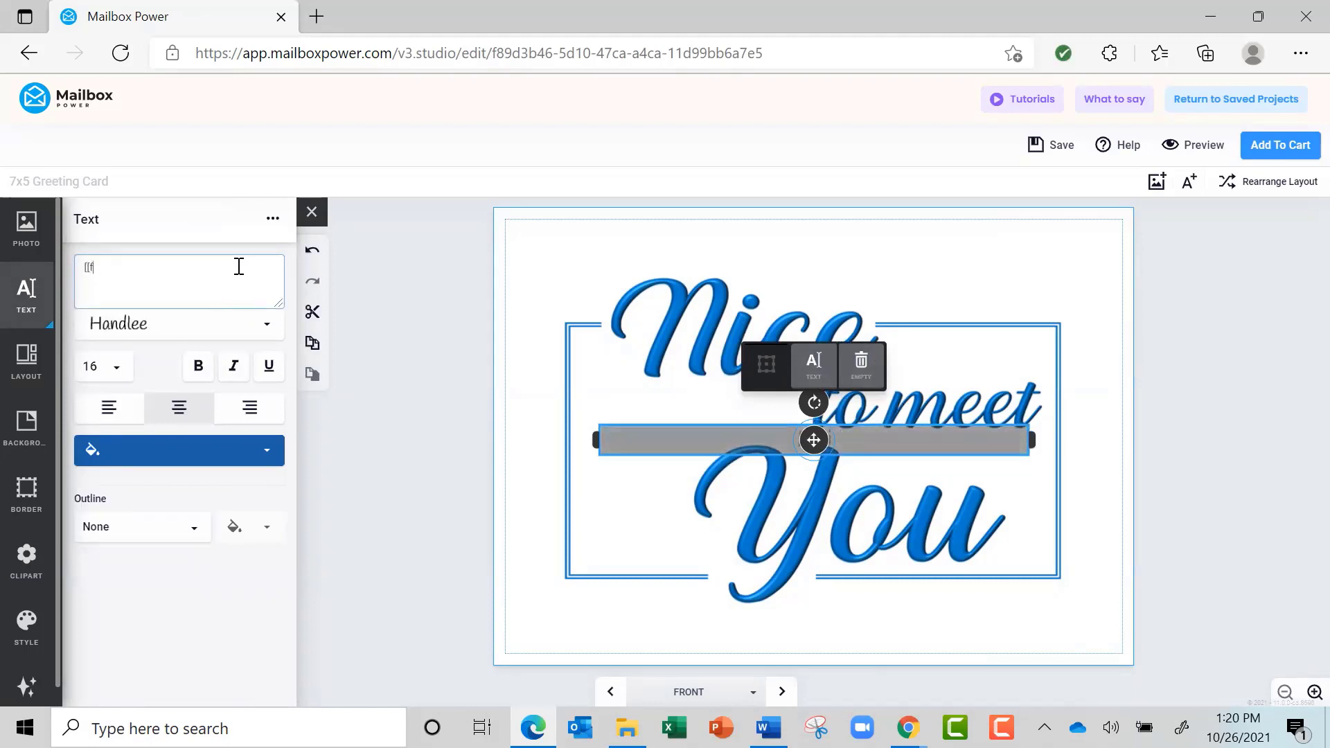
{"action": "type", "text": "irstname]]"}
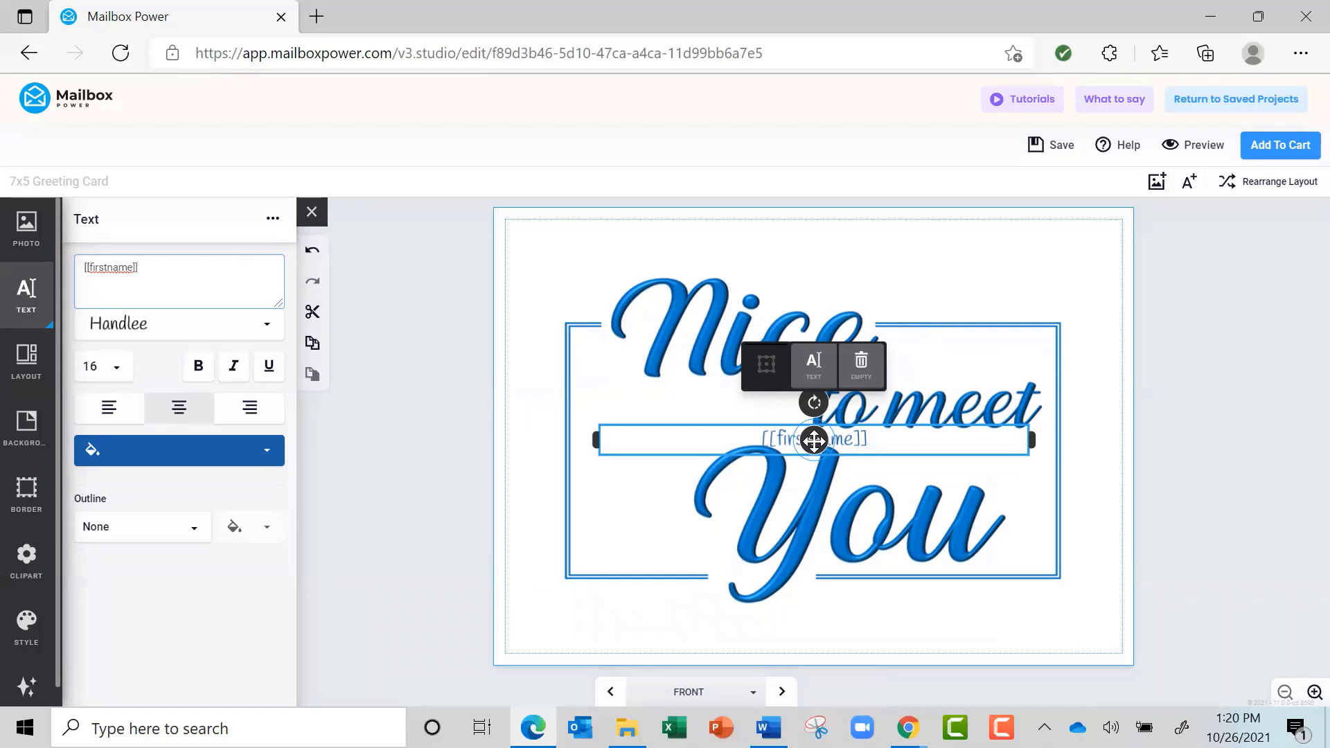
{"action": "left_click_drag", "start_coordinate": [814, 441], "coordinate": [932, 609]}
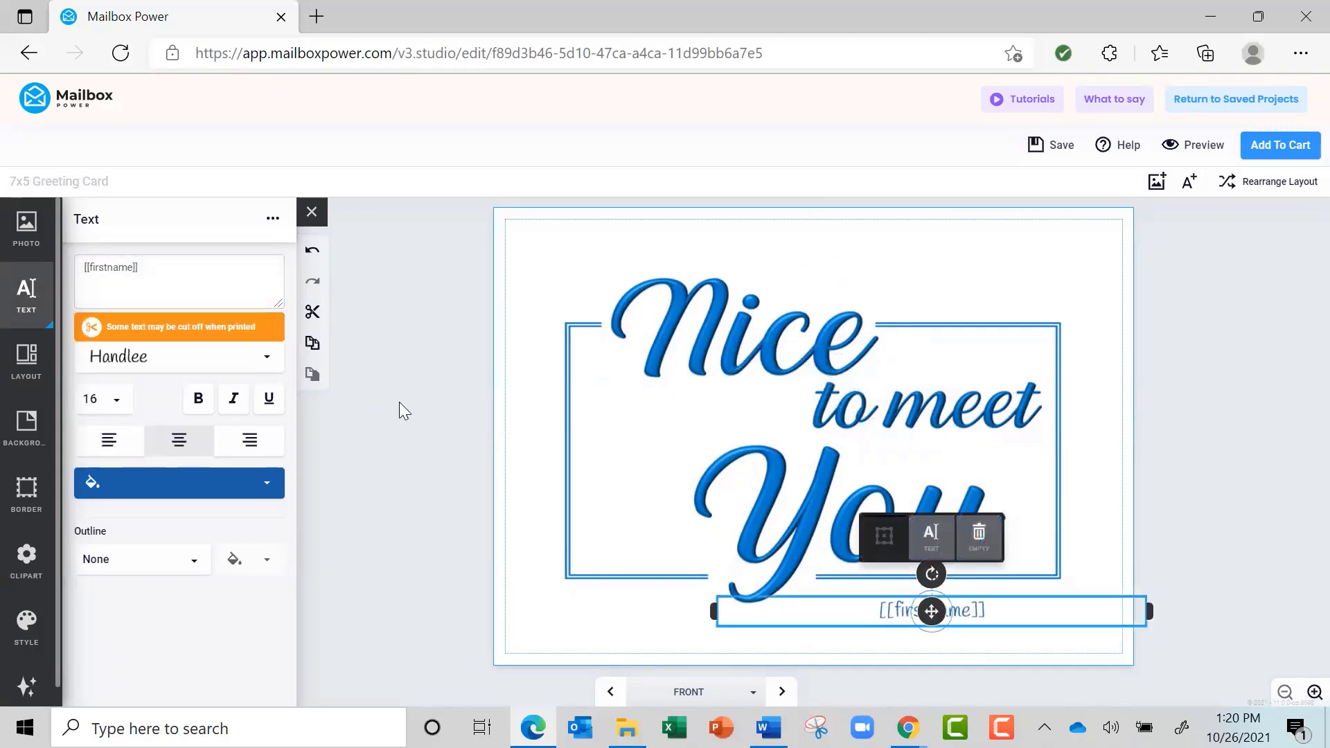
Step: Make the [[firstname]] text size 36 and bold, and narrow its box to fit within the card's print margin
{"action": "left_click", "coordinate": [111, 404]}
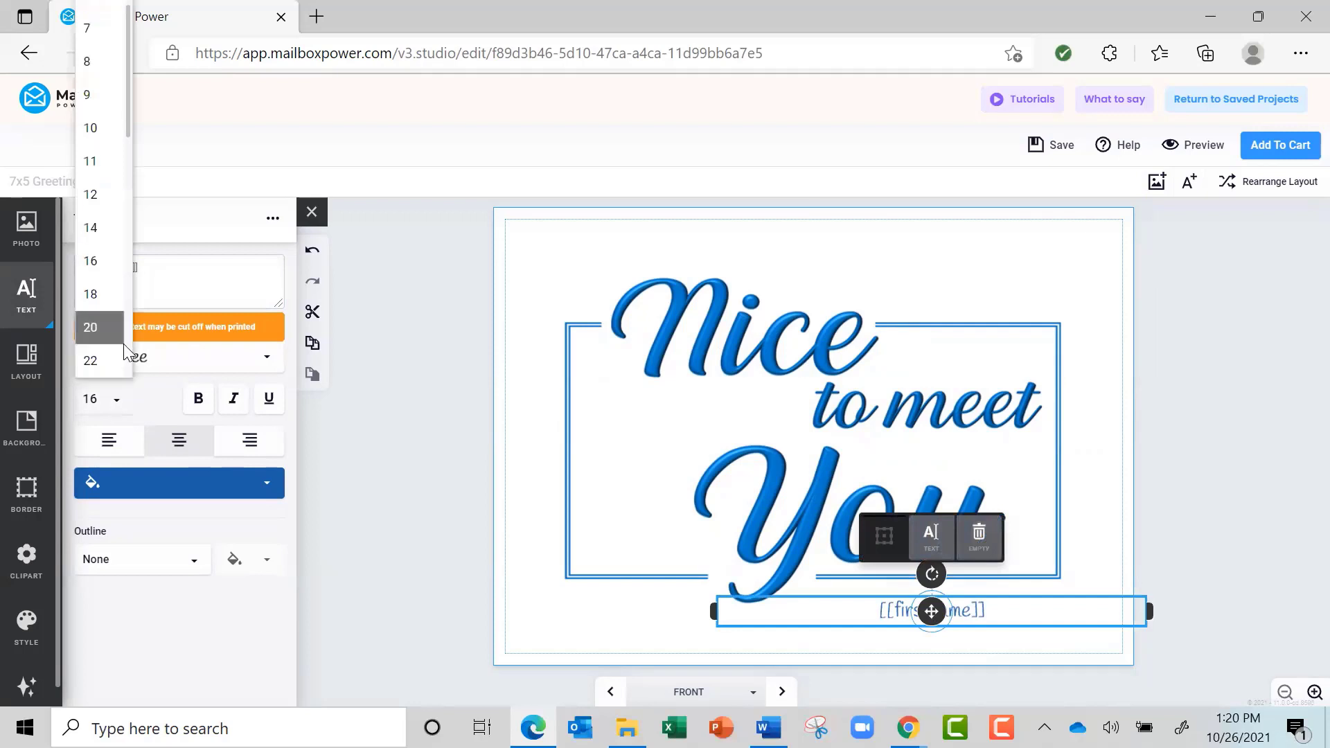
{"action": "scroll", "coordinate": [129, 342], "scroll_direction": "down", "scroll_amount": 4}
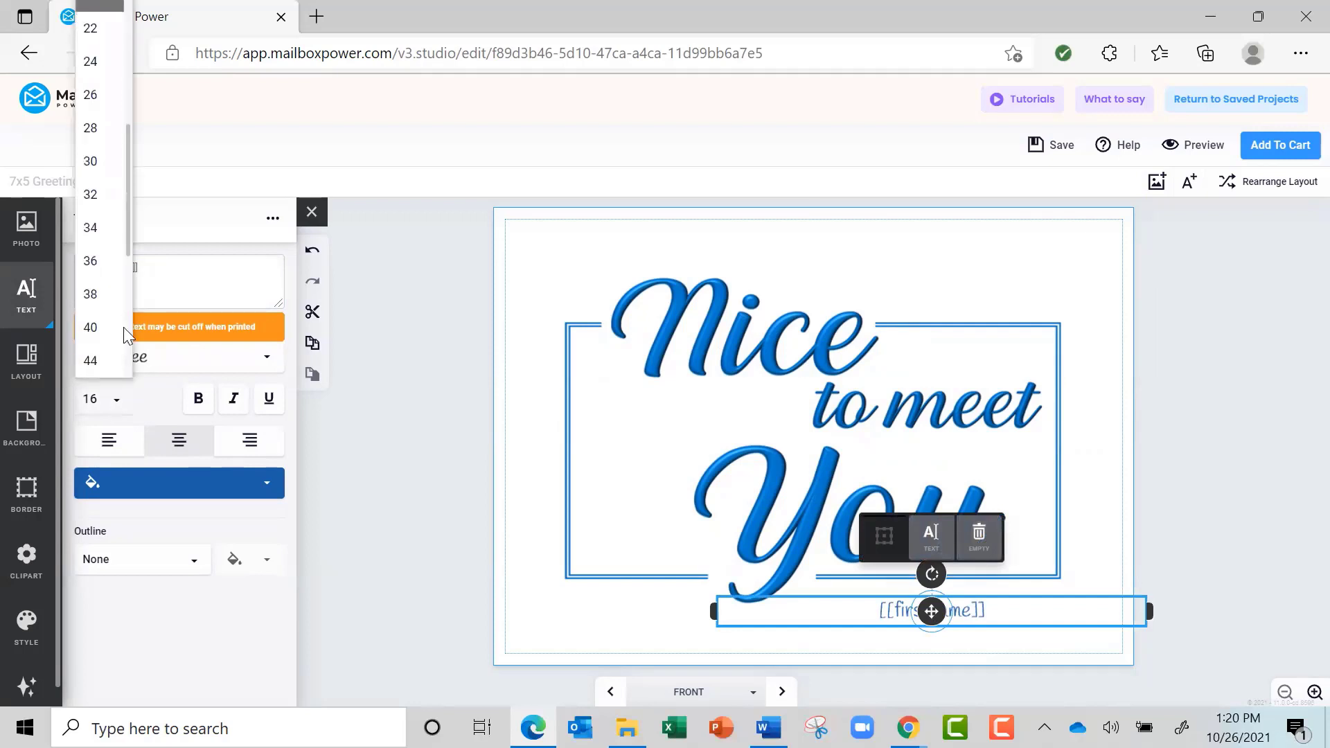
{"action": "left_click", "coordinate": [93, 261]}
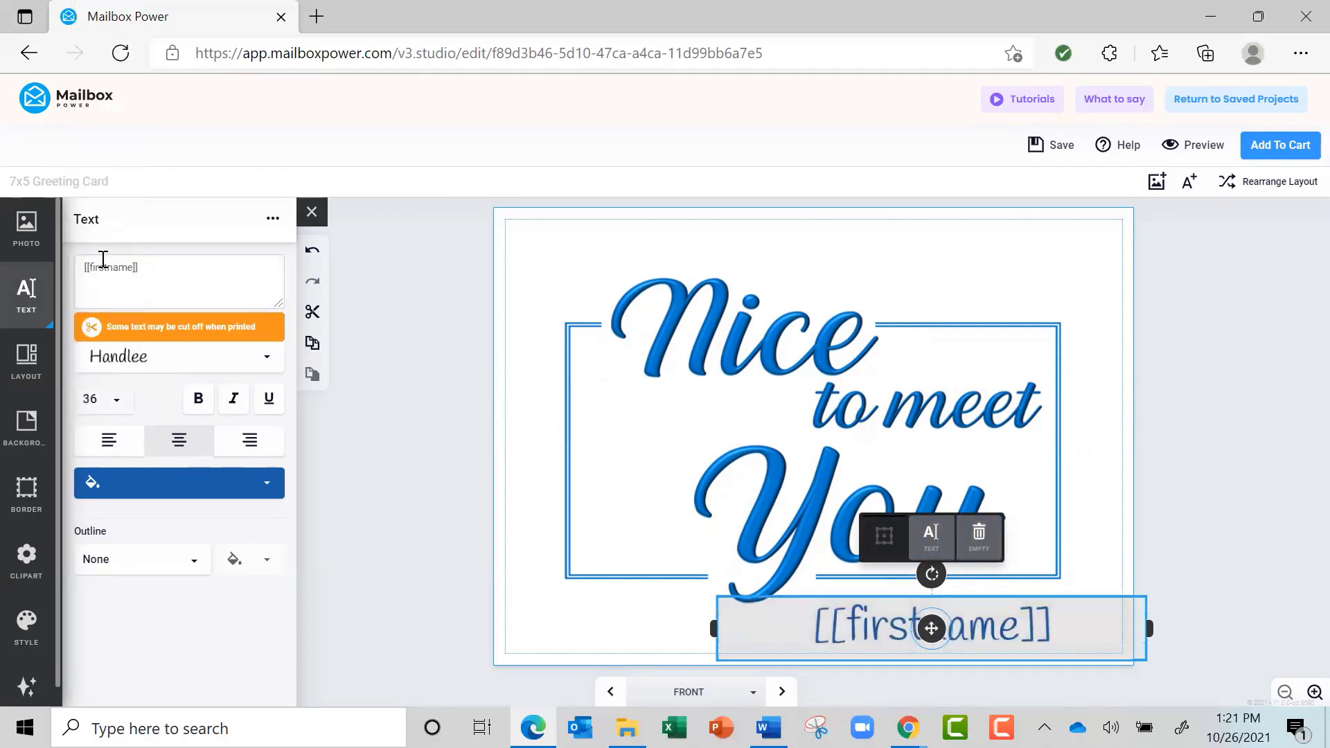
{"action": "left_click", "coordinate": [197, 398]}
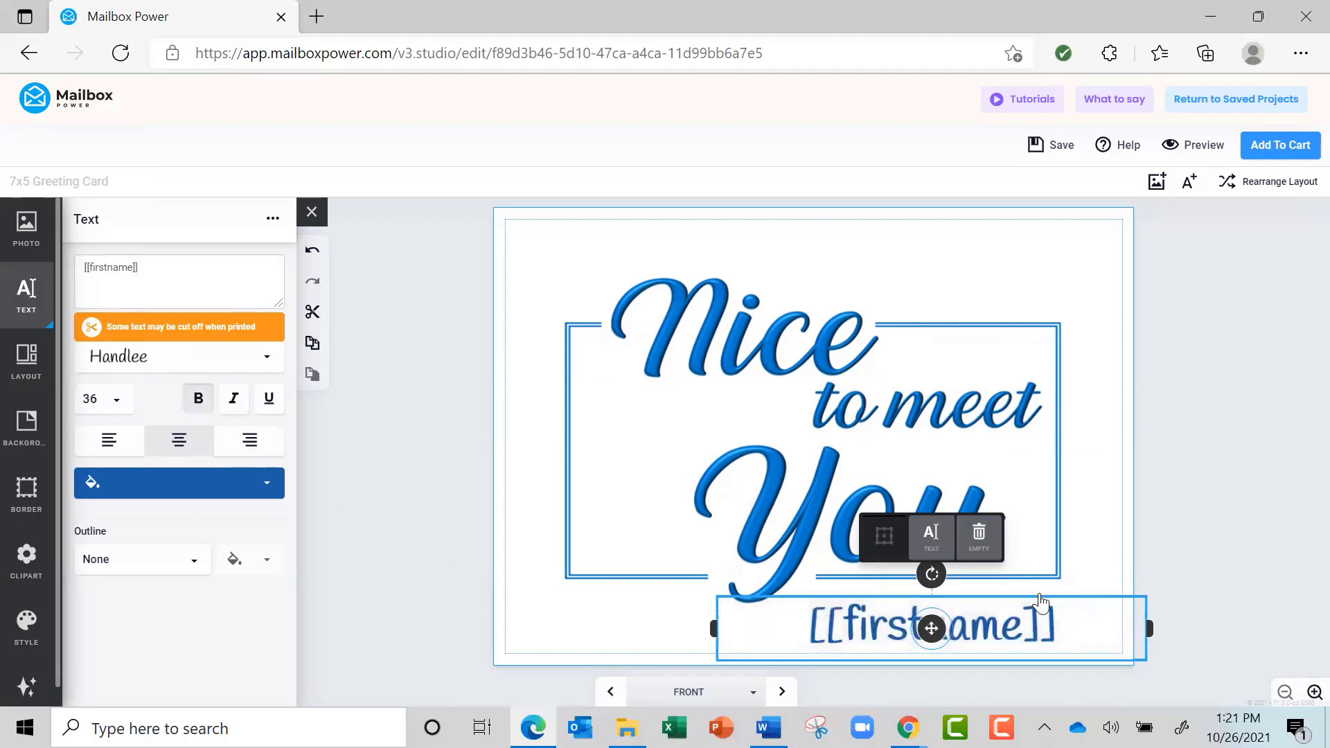
{"action": "left_click_drag", "start_coordinate": [1147, 629], "coordinate": [1113, 634]}
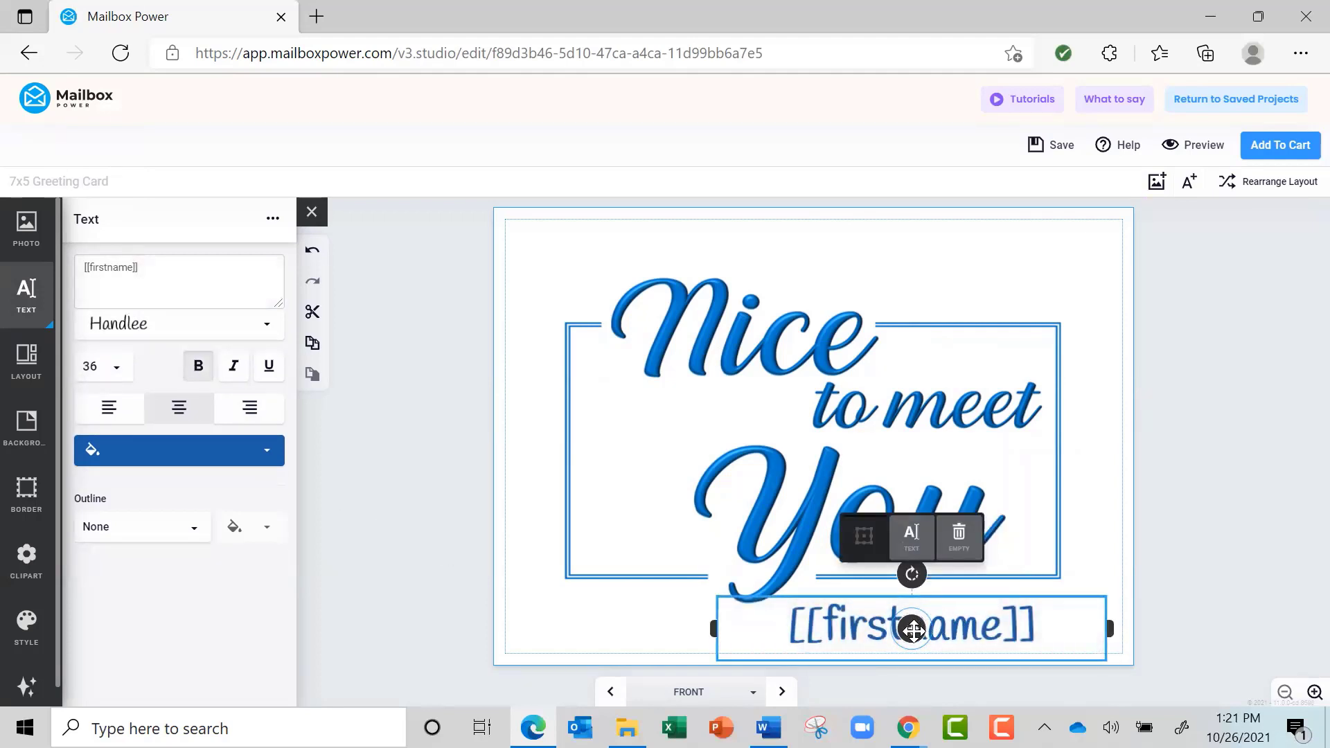
Step: Nudge the [[firstname]] text box on the card front slightly up, closer beneath the word "You"
{"action": "mouse_move", "coordinate": [911, 628]}
{"action": "left_mouse_down"}
{"action": "mouse_move", "coordinate": [936, 626]}
{"action": "mouse_move", "coordinate": [921, 617]}
{"action": "left_mouse_up"}
{"action": "left_click", "coordinate": [1231, 564]}
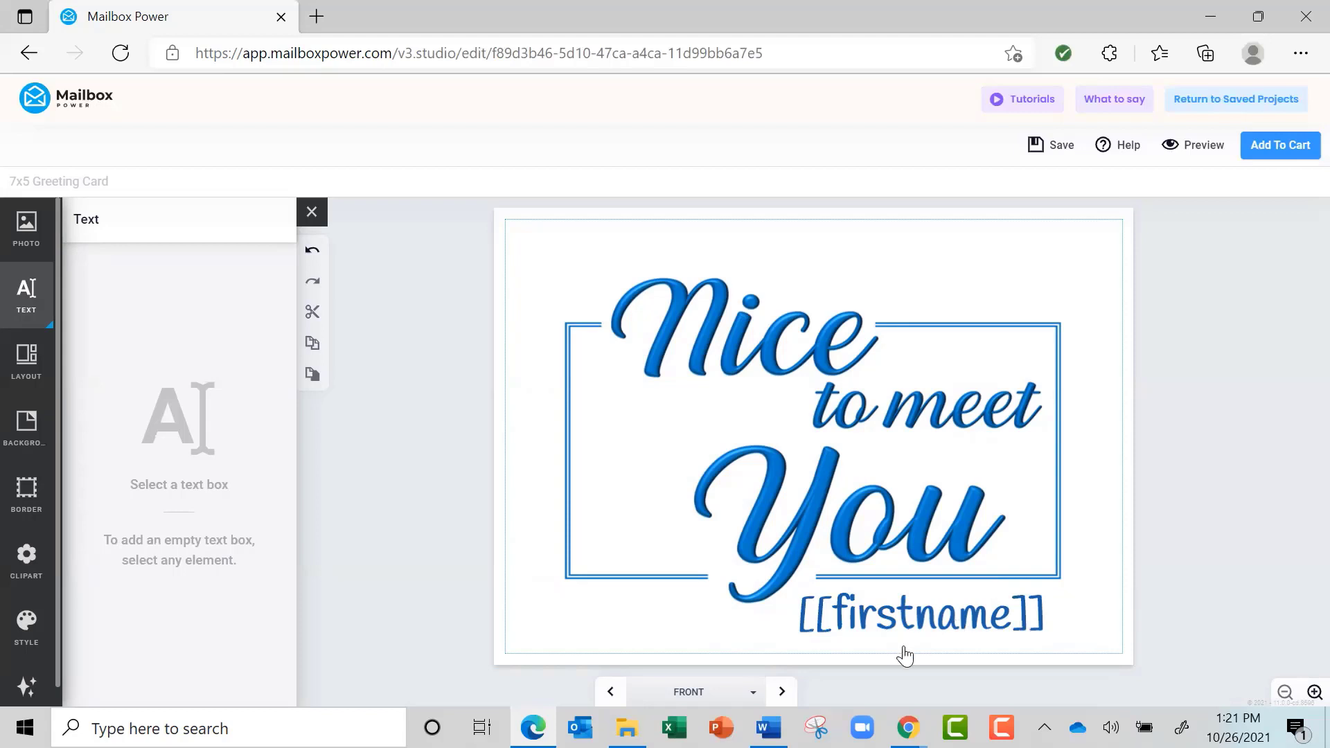
Step: Remove the comma after "Hi" in the message on the card's inside bottom page
{"action": "left_click", "coordinate": [783, 692]}
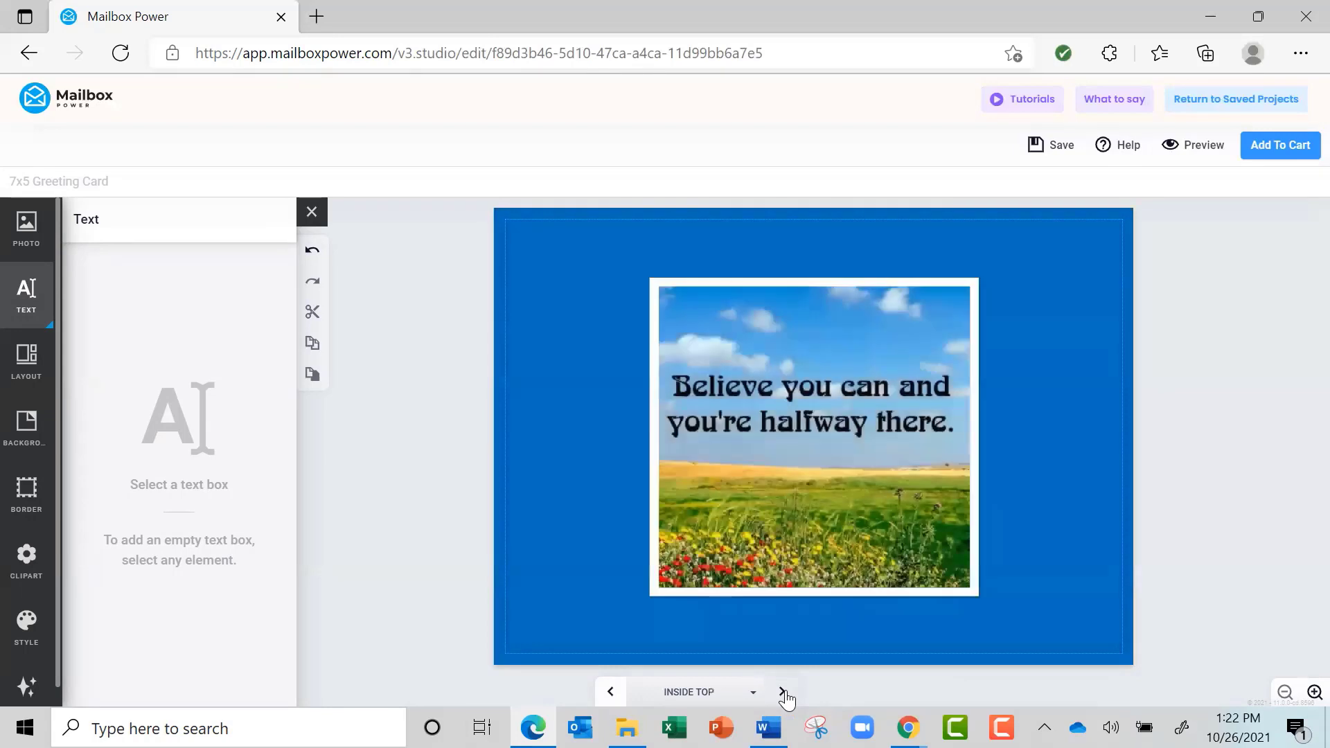
{"action": "left_click", "coordinate": [782, 692]}
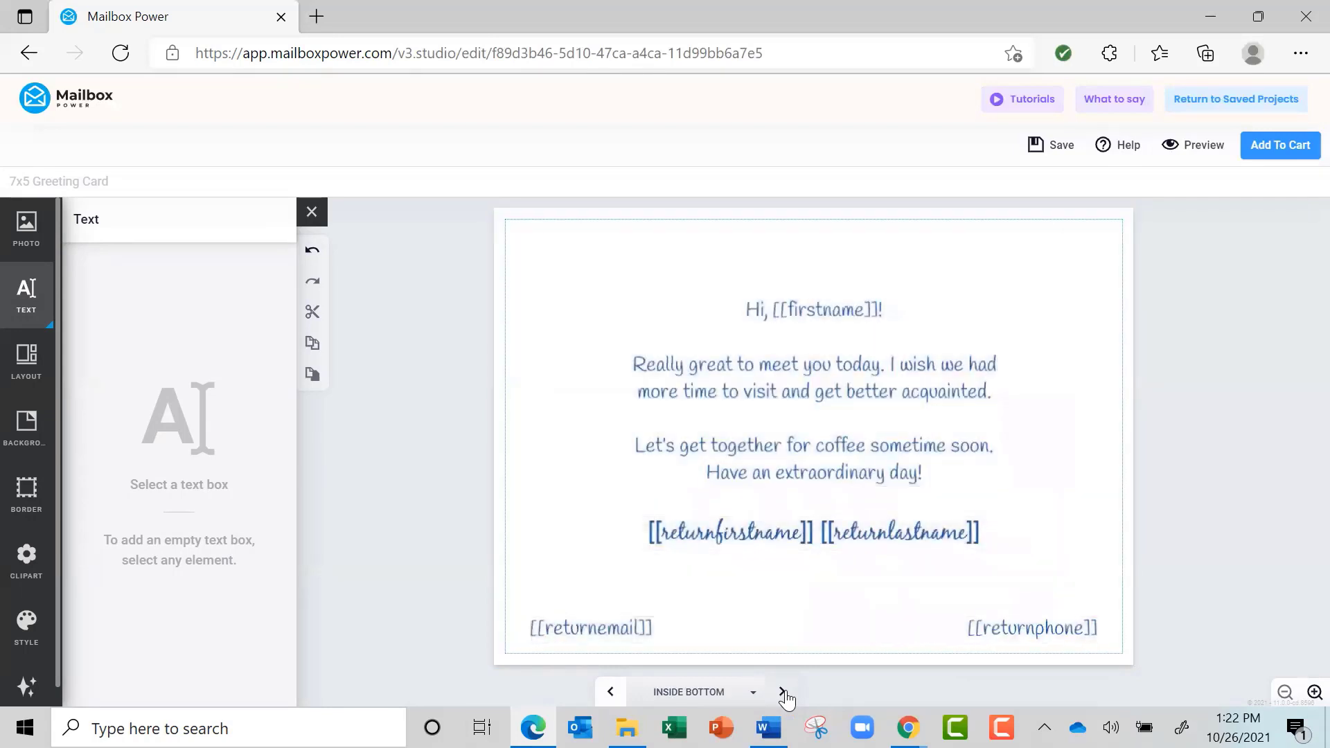
{"action": "left_click", "coordinate": [771, 327]}
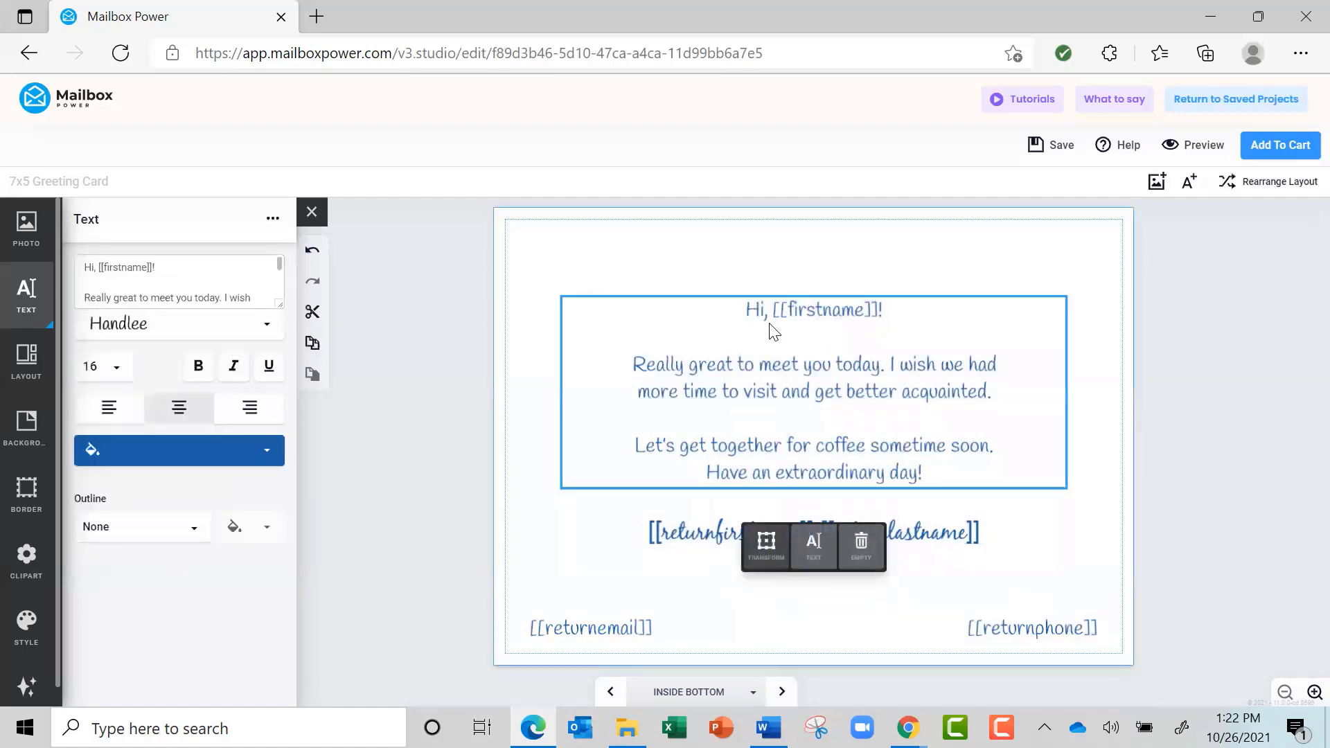
{"action": "left_click", "coordinate": [97, 271]}
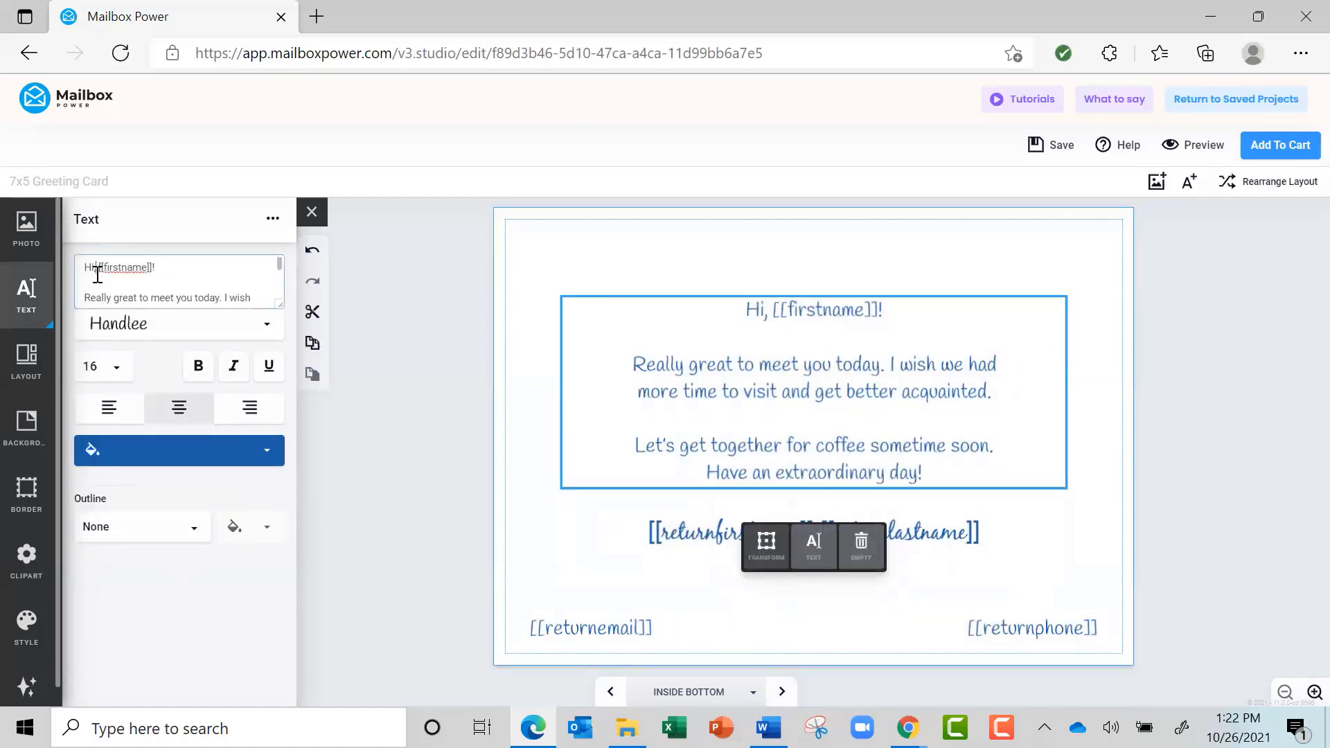
{"action": "key", "text": "BackSpace"}
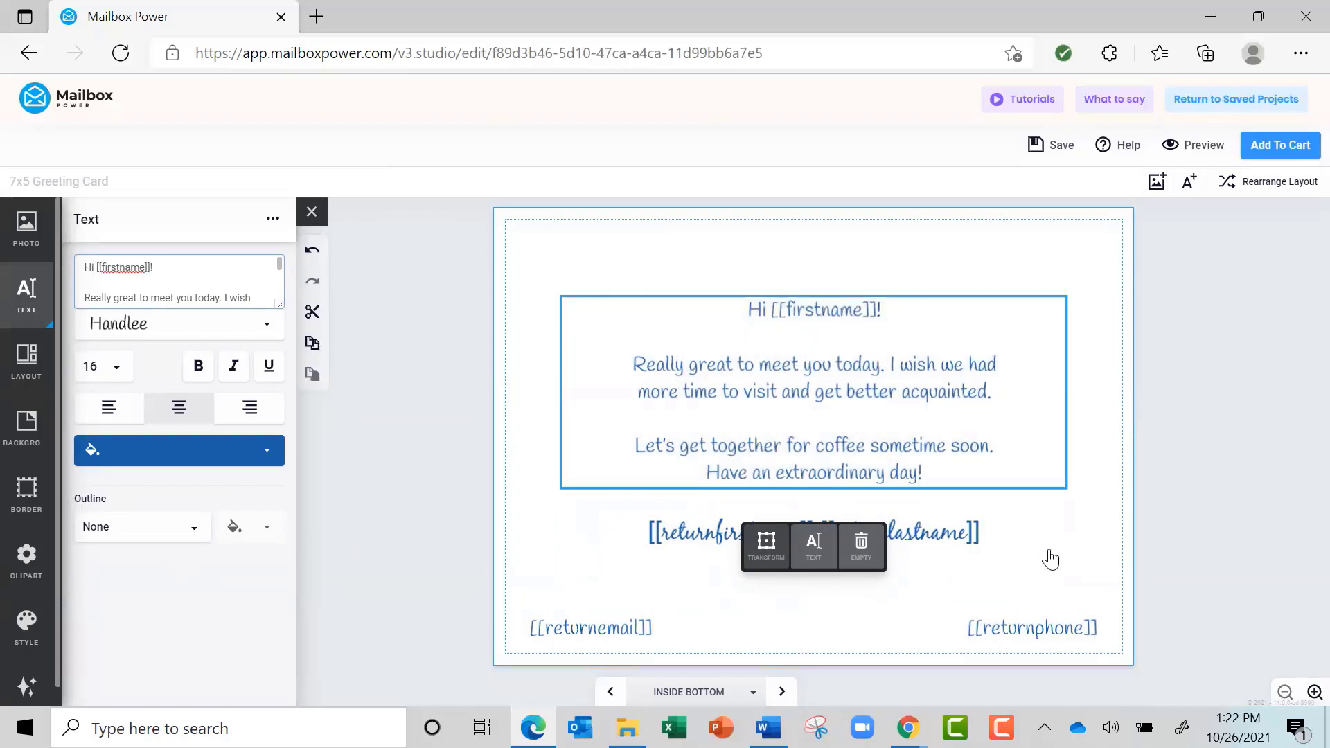
{"action": "left_click", "coordinate": [1043, 558]}
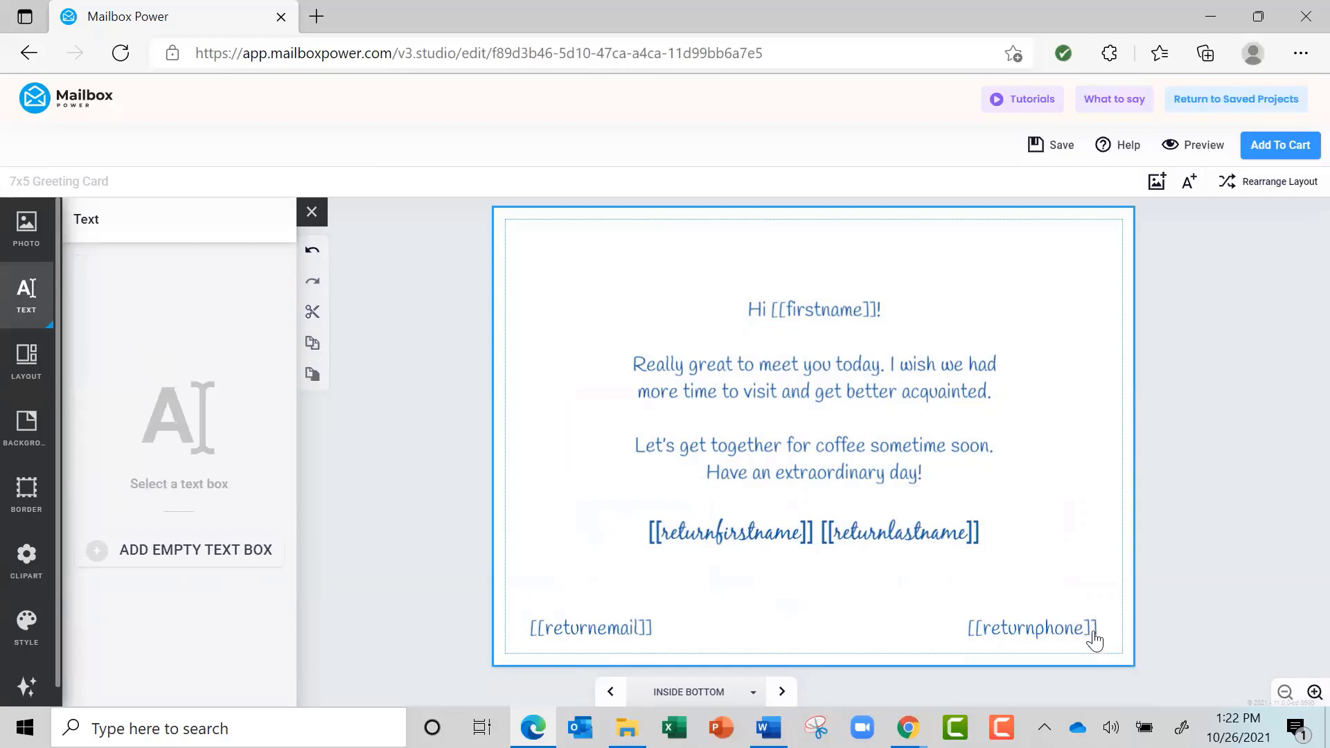
Step: Replace the business card image on the card's back with the first picture from the connected Facebook account's Profile Pictures album
{"action": "left_click", "coordinate": [782, 692]}
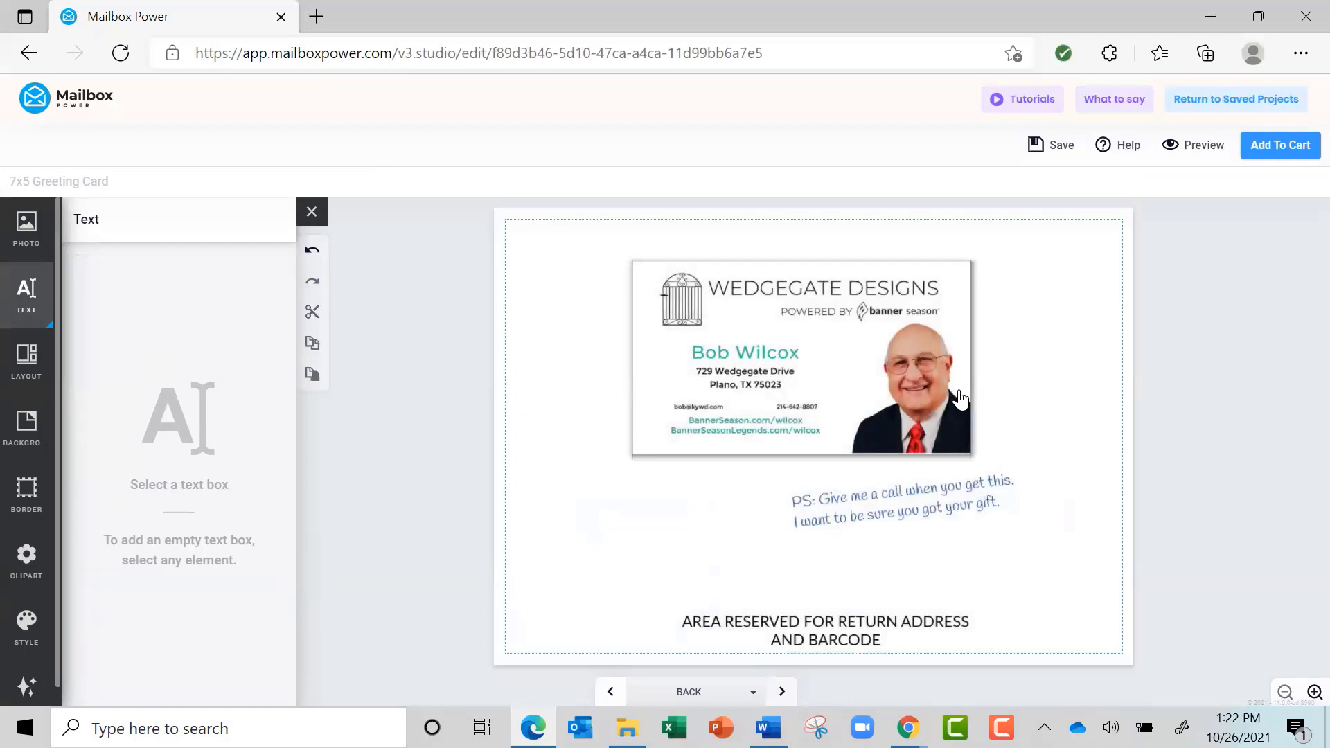
{"action": "left_click", "coordinate": [816, 357]}
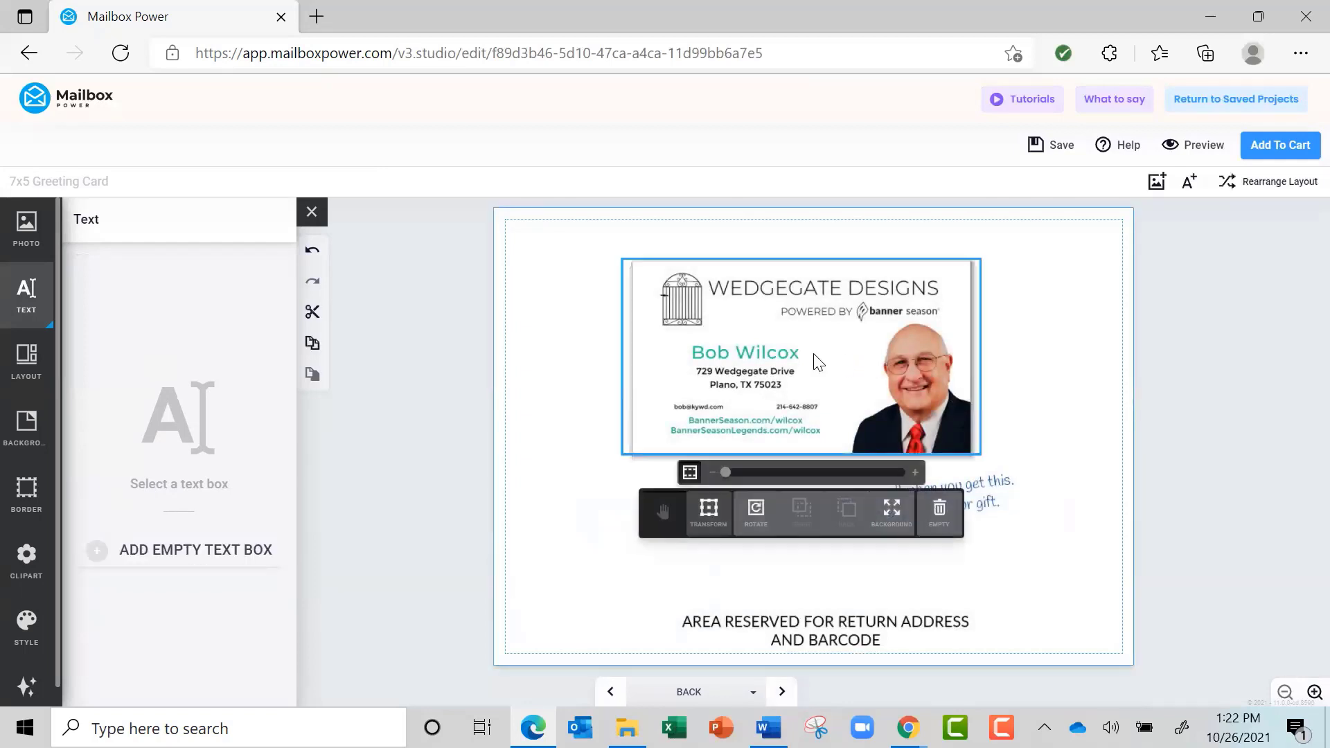
{"action": "key", "text": "Delete"}
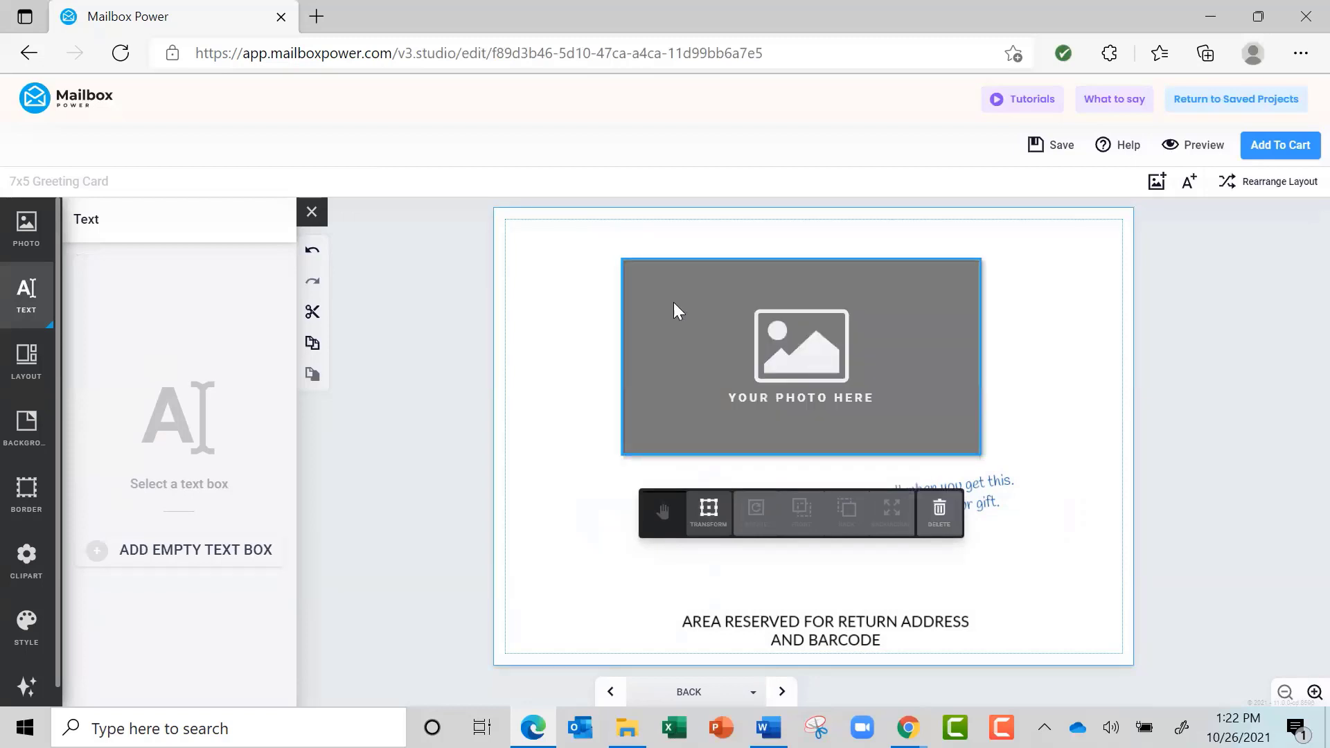
{"action": "left_click", "coordinate": [26, 227]}
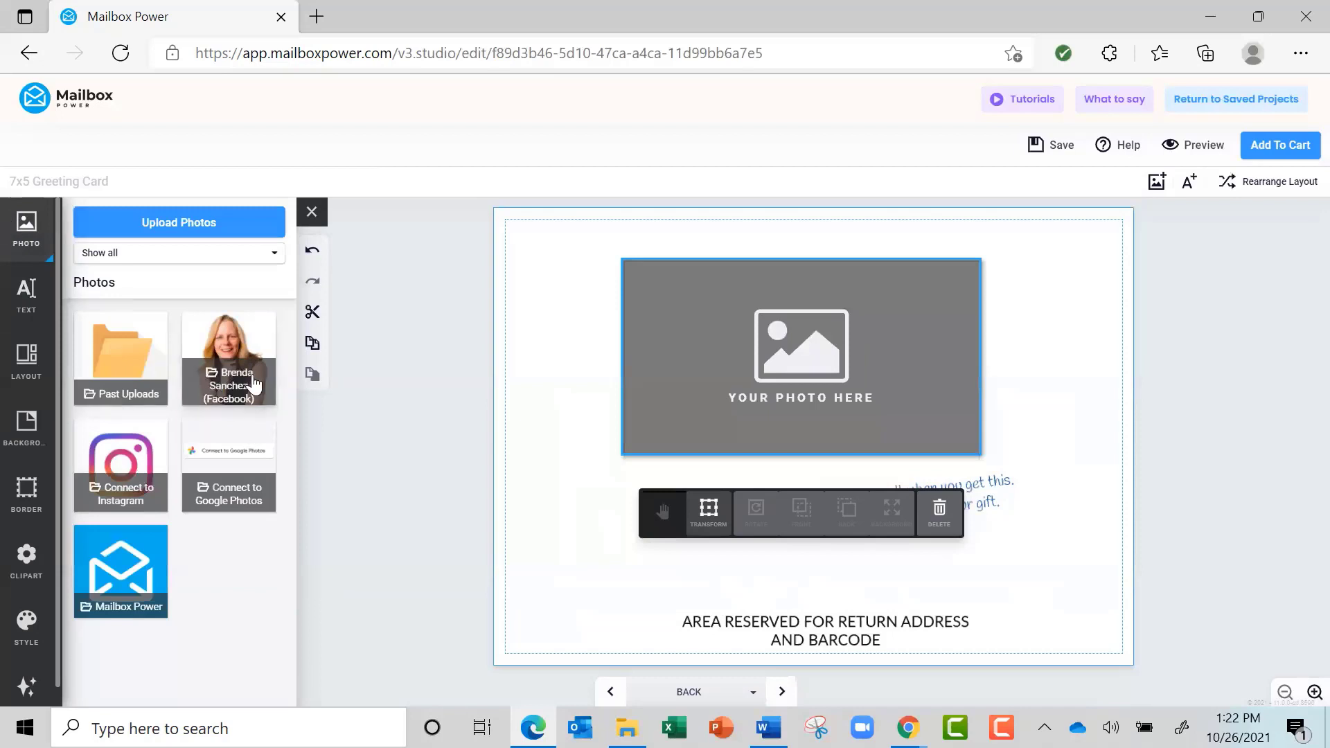
{"action": "left_click", "coordinate": [231, 374]}
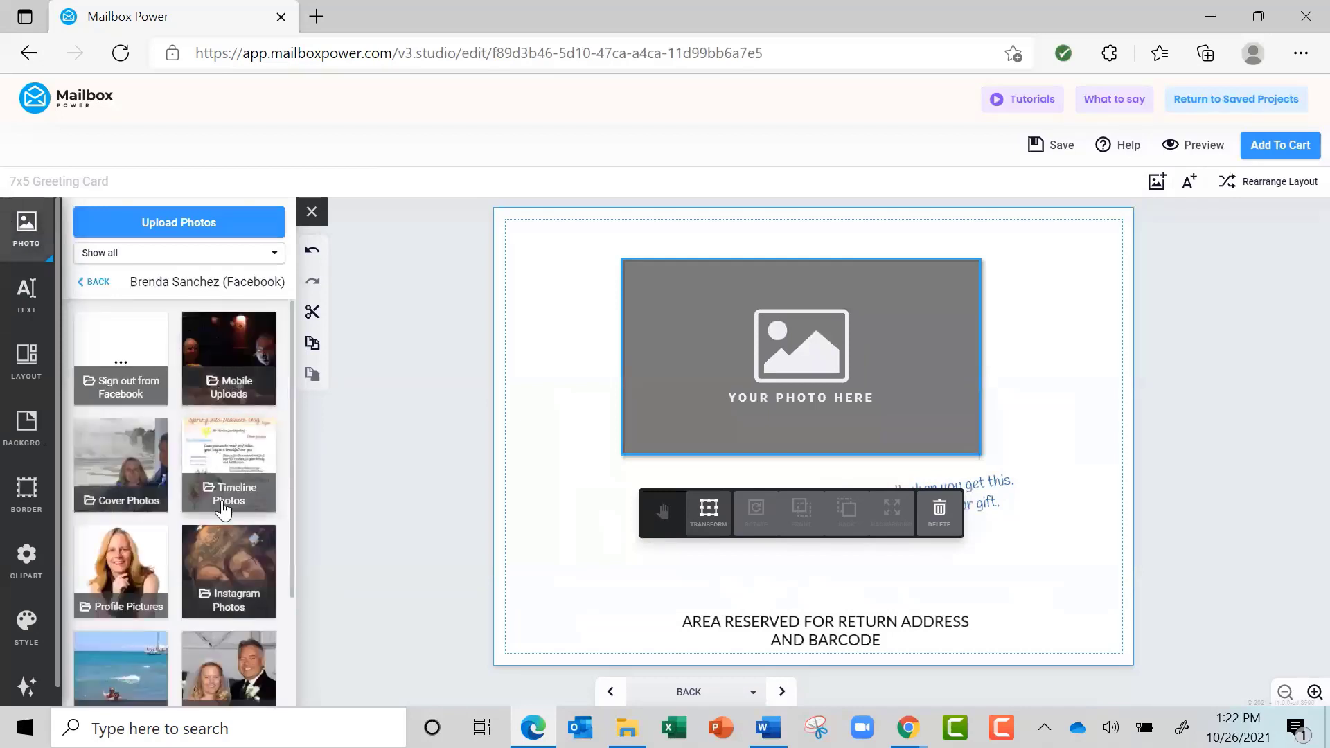
{"action": "left_click", "coordinate": [115, 574]}
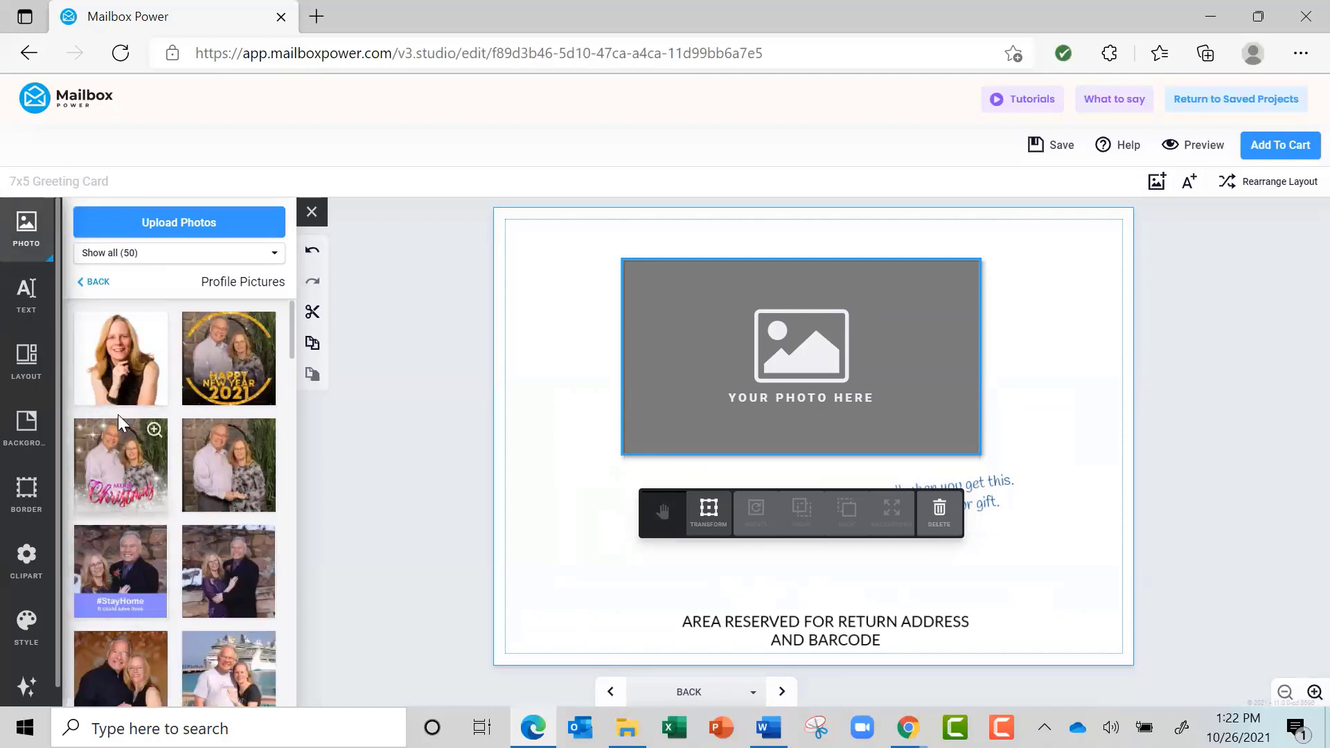
{"action": "left_click_drag", "start_coordinate": [120, 358], "coordinate": [828, 358]}
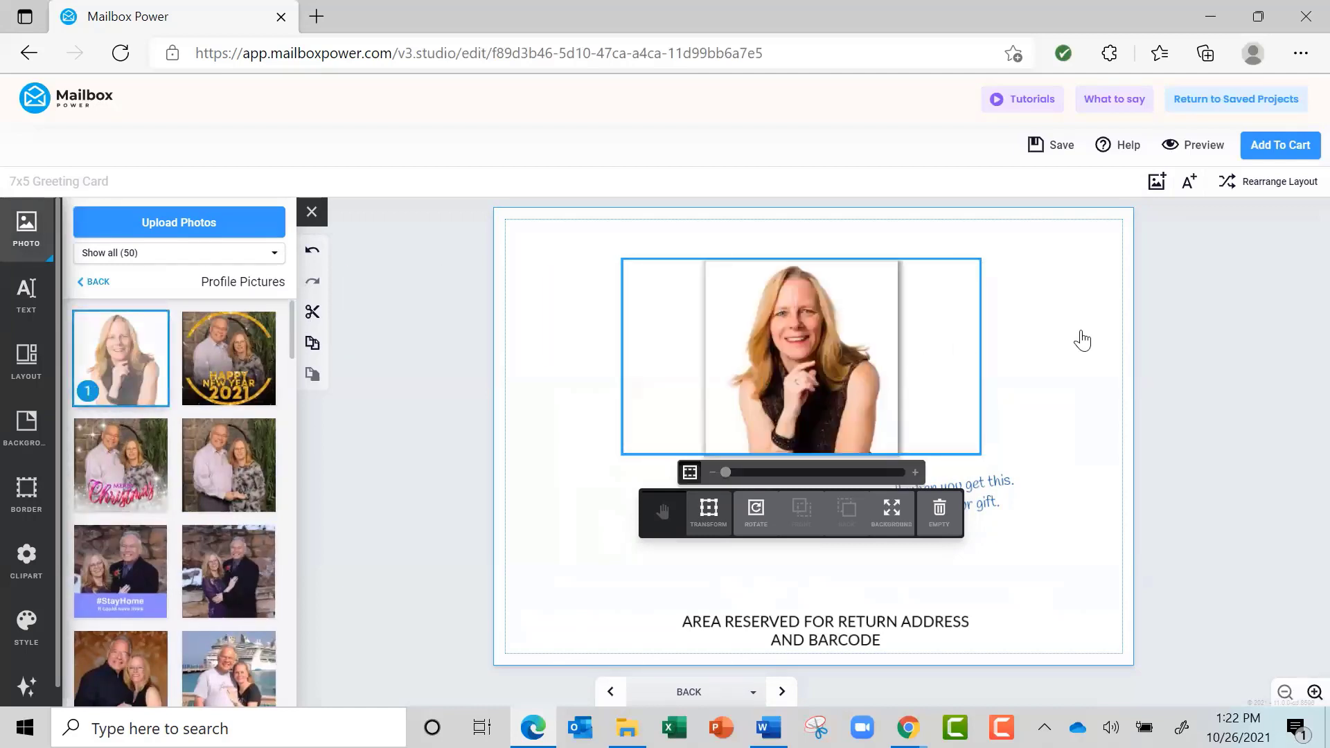
{"action": "left_click", "coordinate": [1112, 359]}
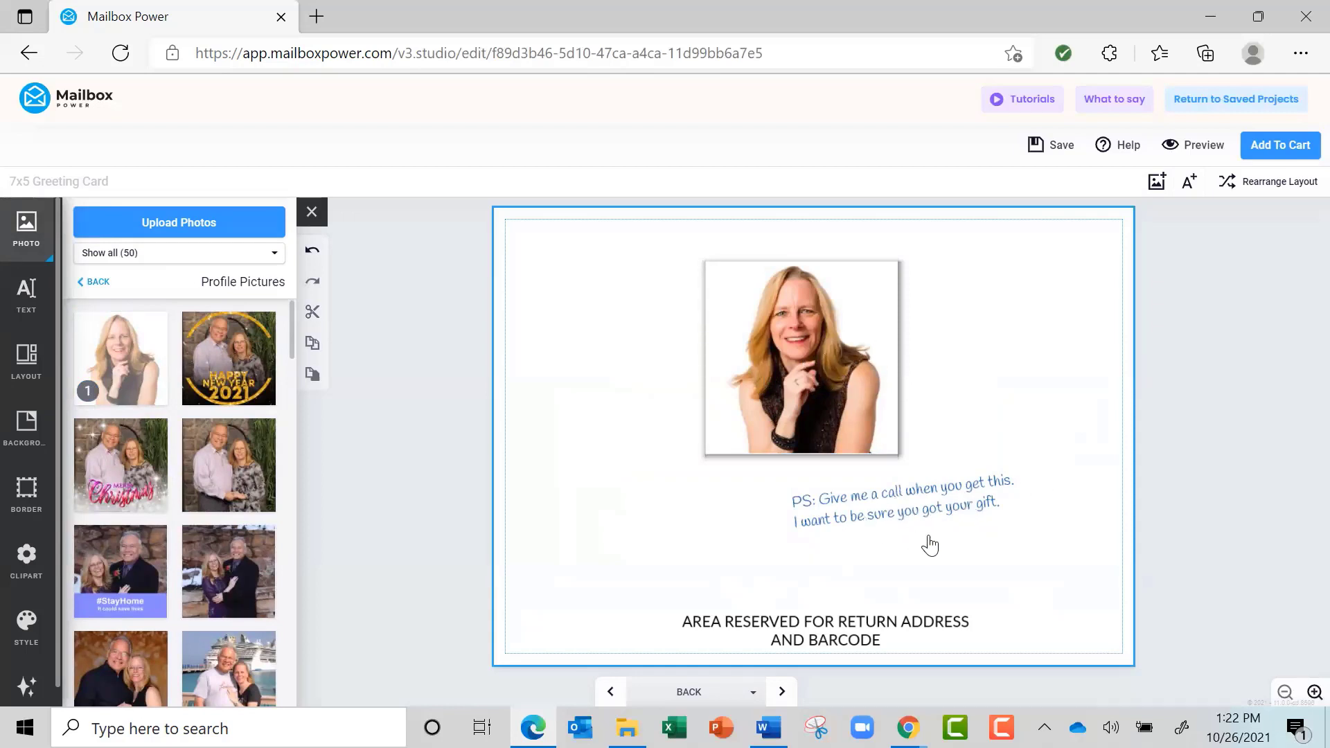
Step: Add the personalized 5x7 greeting card to the shopping cart
{"action": "left_click", "coordinate": [1283, 151]}
{"action": "left_click", "coordinate": [707, 502]}
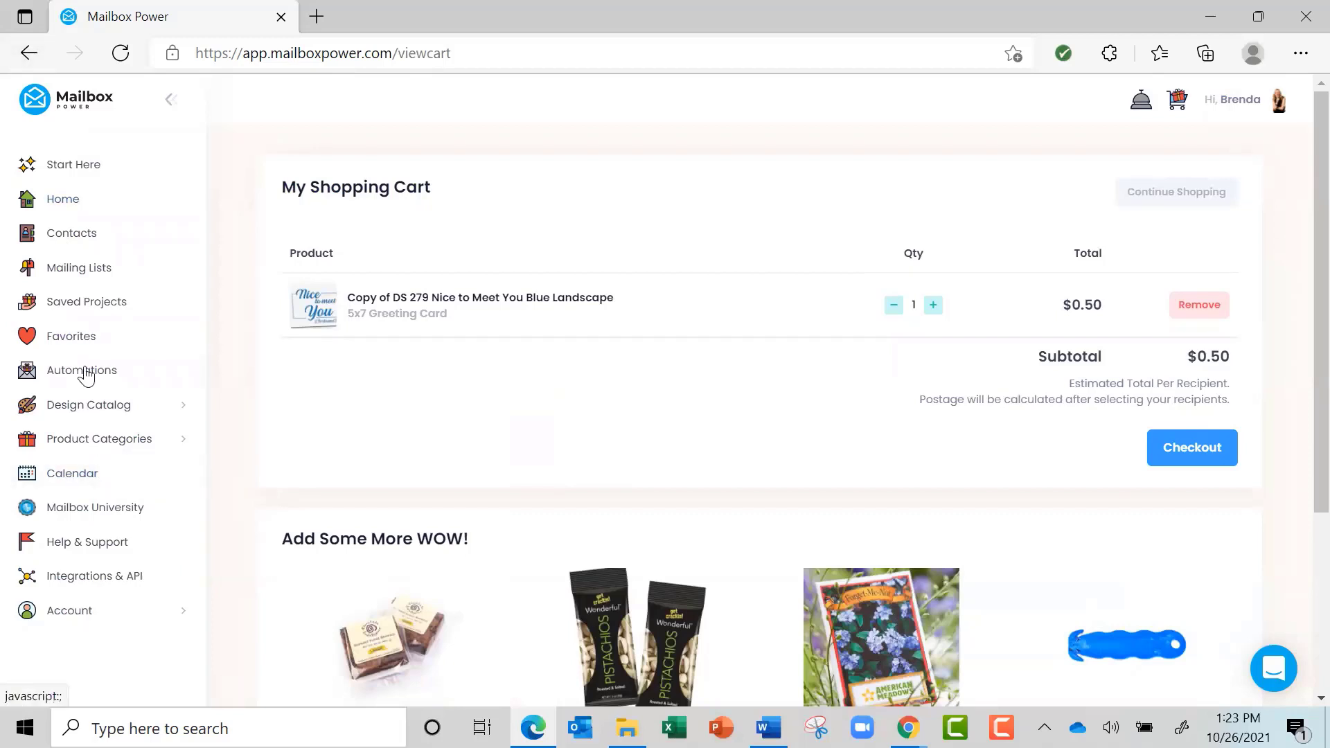
Step: Return to the Nice to Meet You collection and add its gourmet treat label to the cart on the Apple Rings product
{"action": "left_click", "coordinate": [25, 54]}
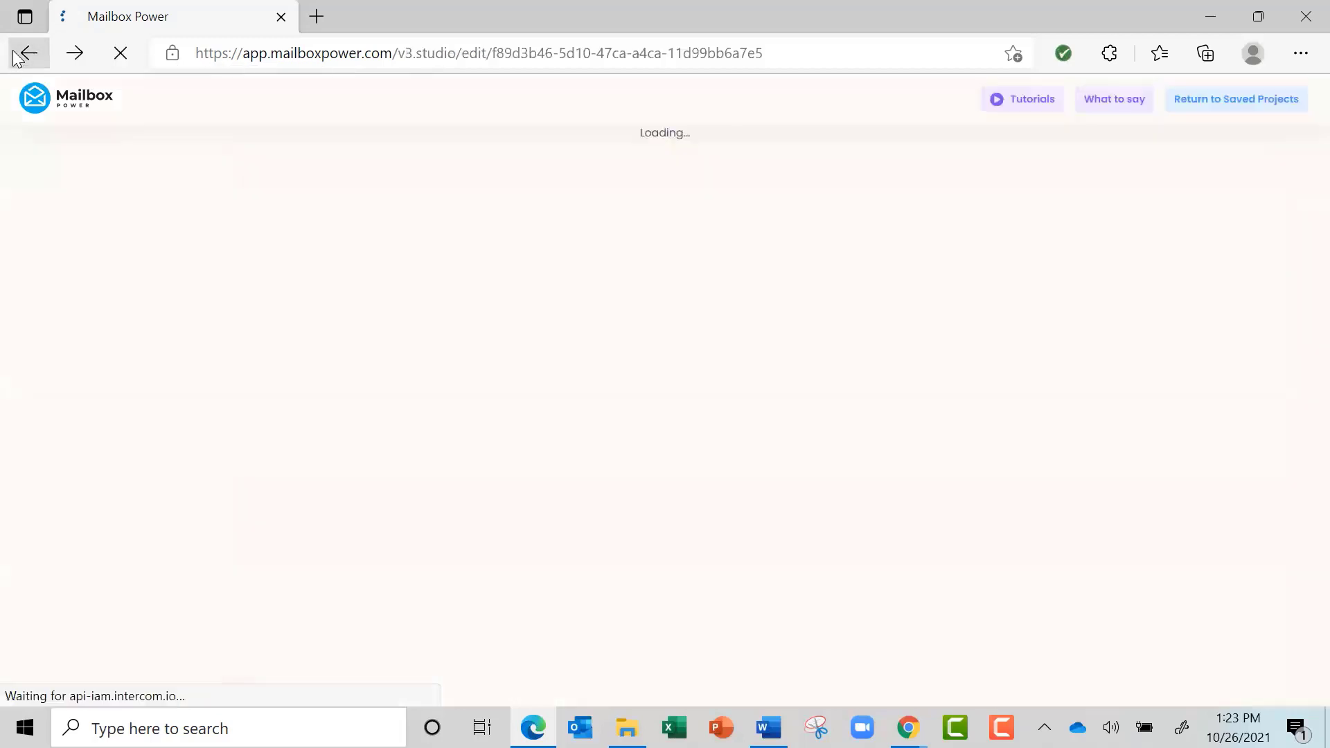
{"action": "left_click", "coordinate": [26, 54]}
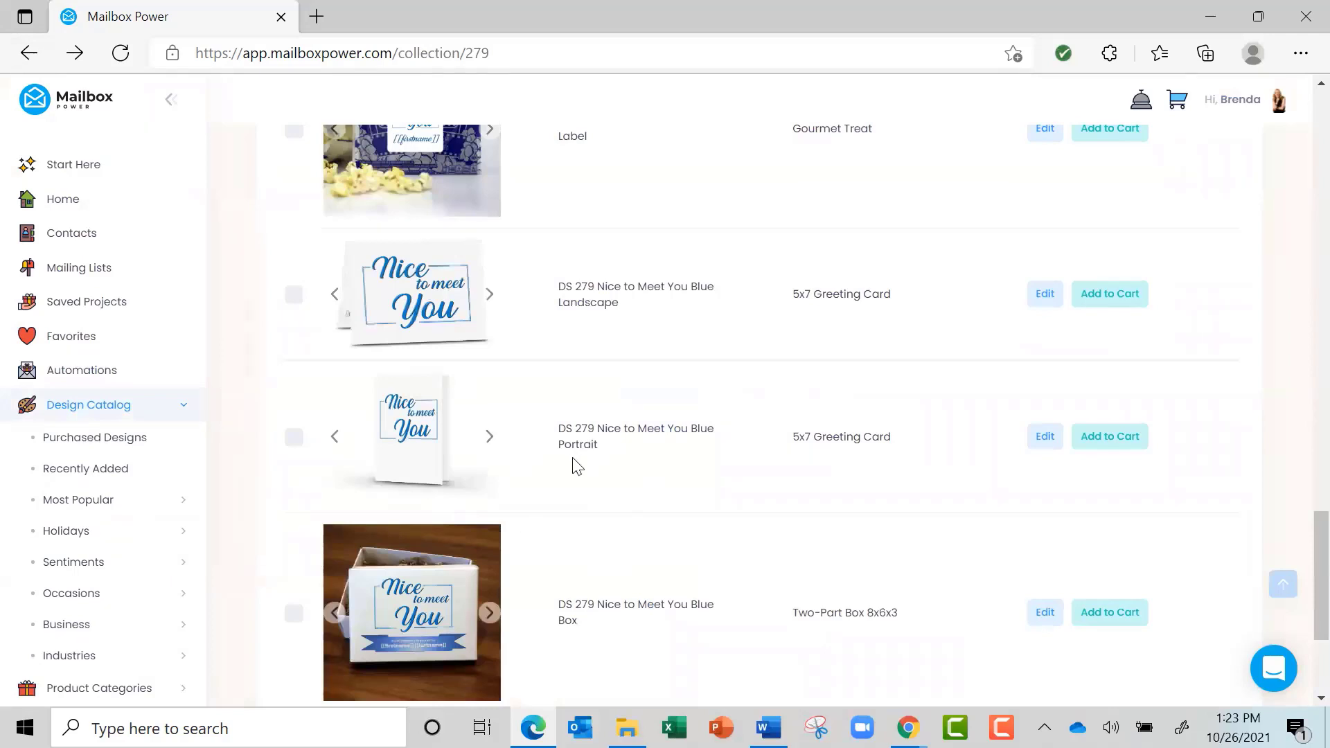
{"action": "scroll", "coordinate": [1124, 398], "scroll_direction": "up", "scroll_amount": 8}
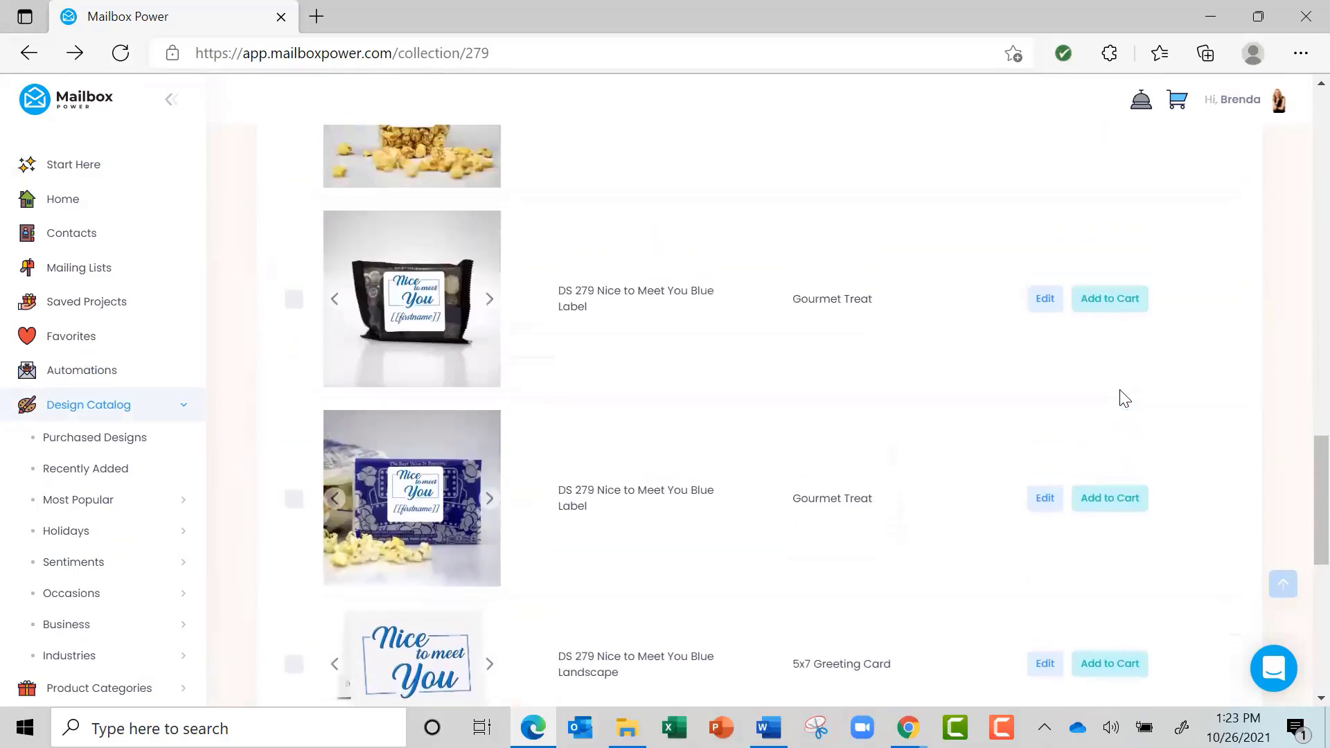
{"action": "scroll", "coordinate": [1125, 399], "scroll_direction": "up", "scroll_amount": 4}
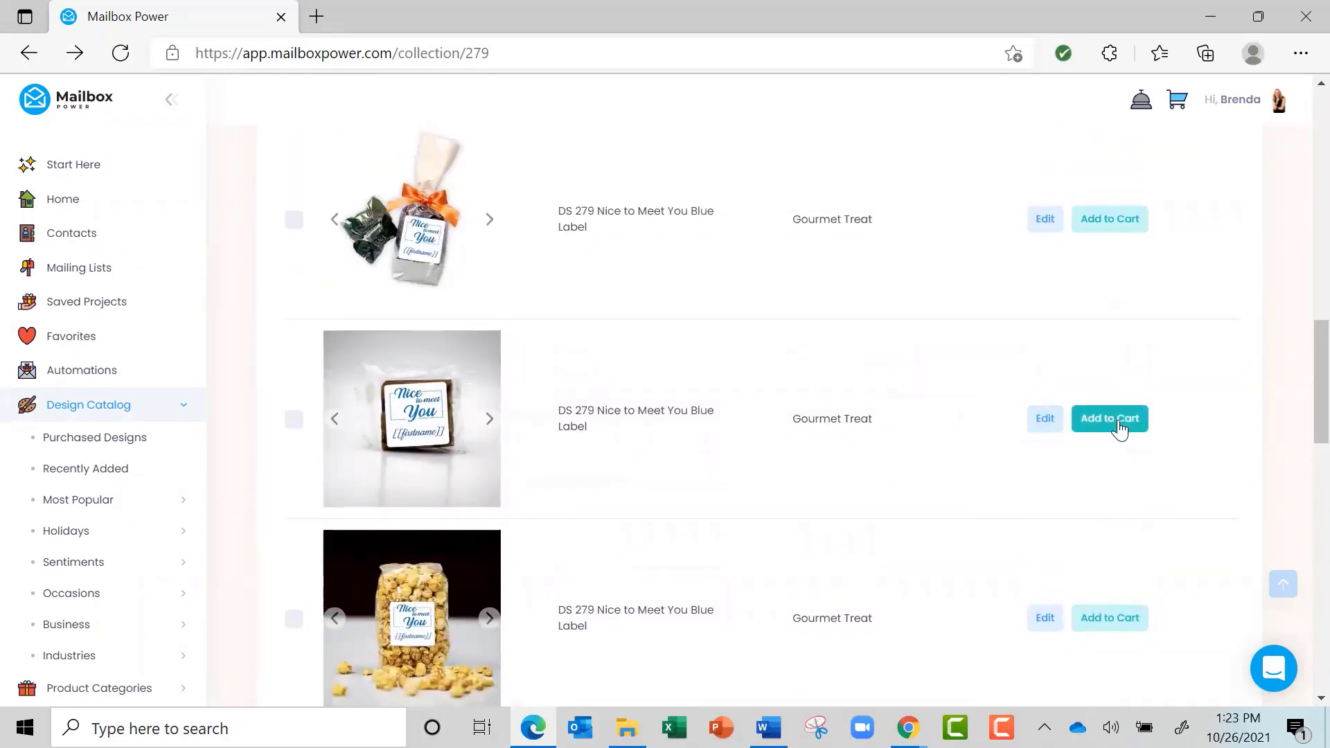
{"action": "left_click", "coordinate": [1121, 429]}
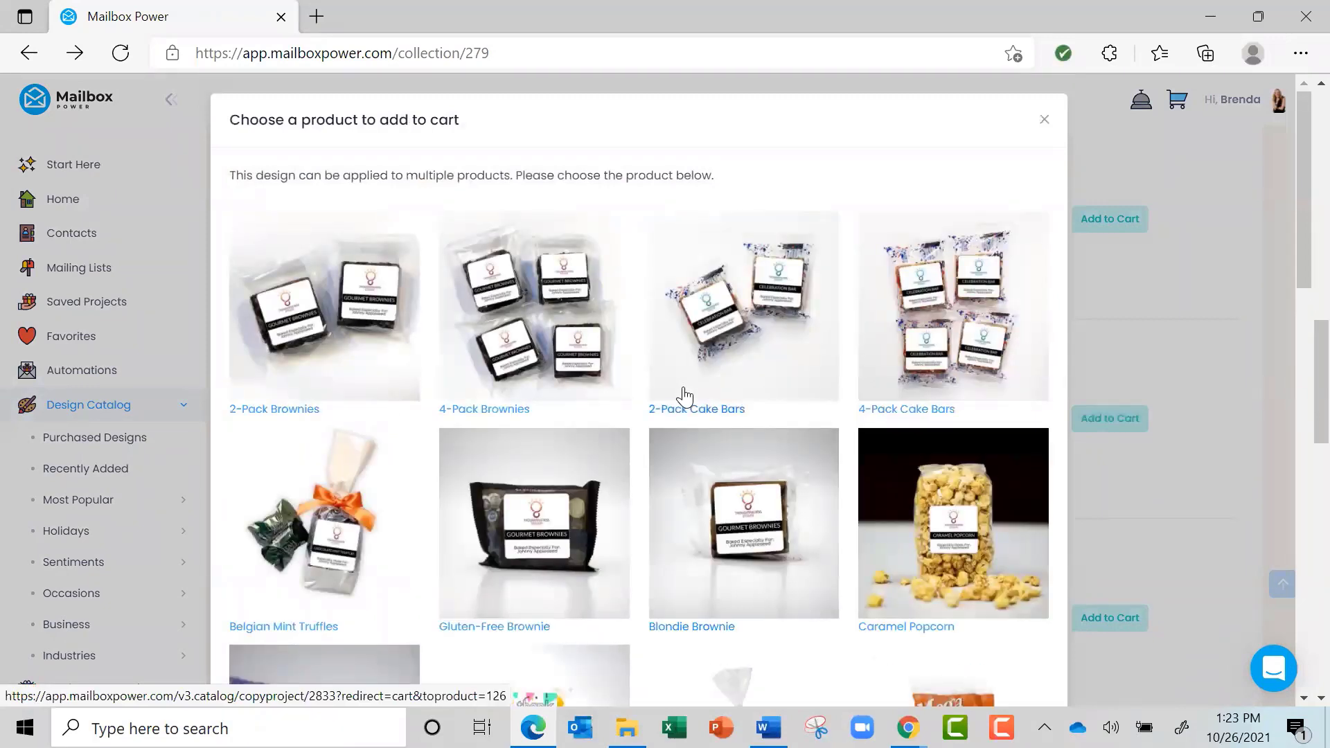
{"action": "scroll", "coordinate": [683, 397], "scroll_direction": "down", "scroll_amount": 7}
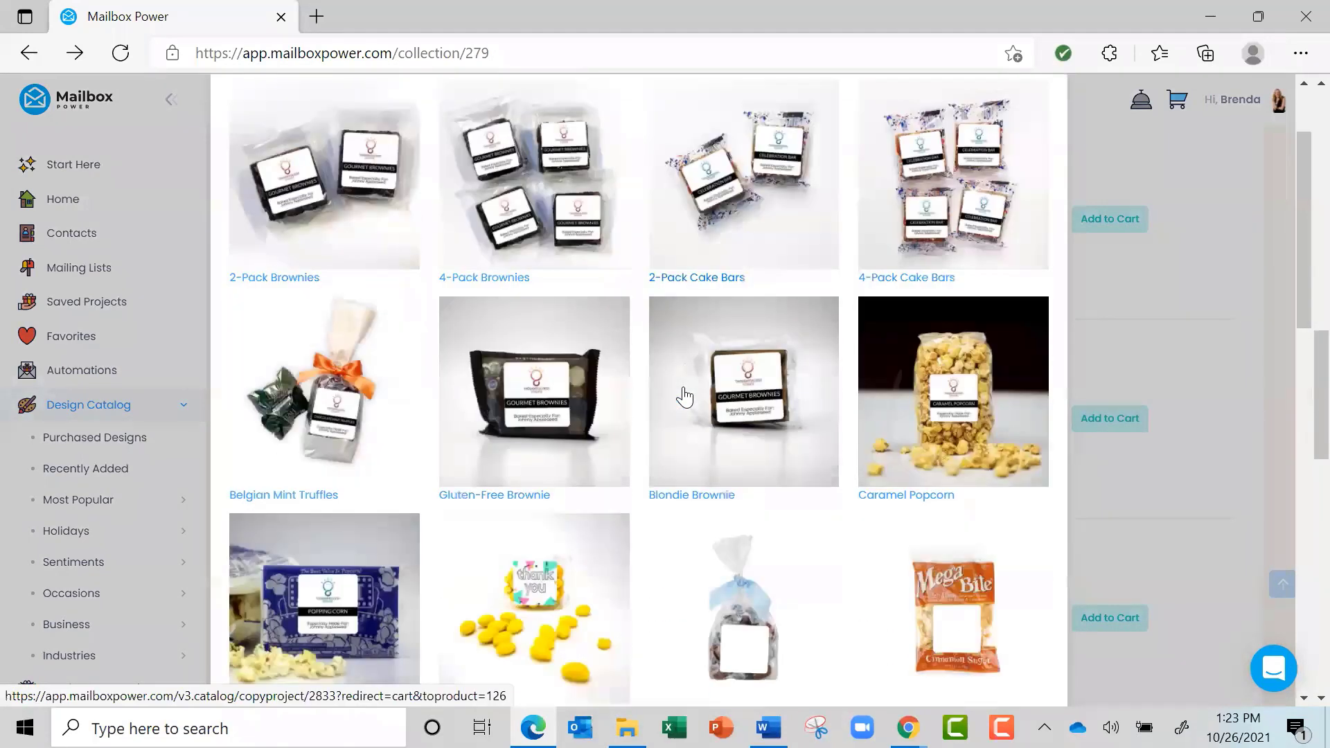
{"action": "scroll", "coordinate": [683, 396], "scroll_direction": "down", "scroll_amount": 6}
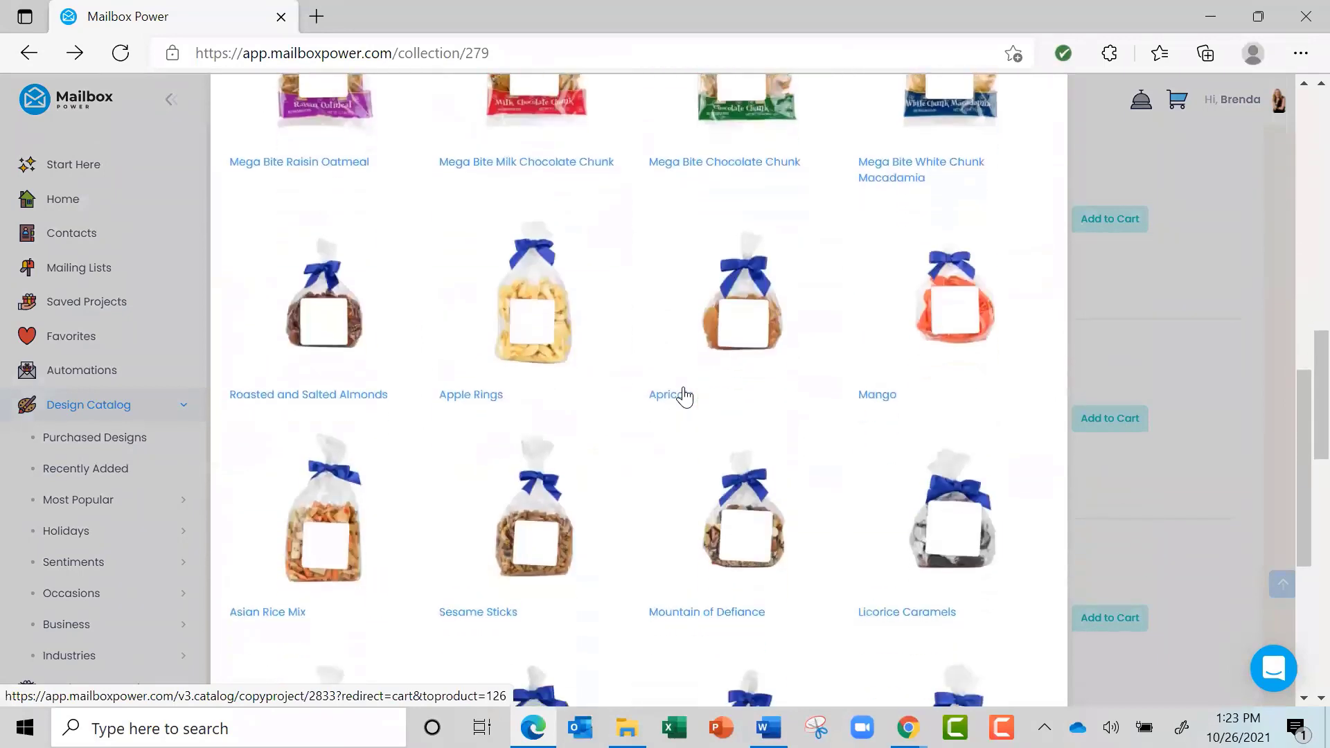
{"action": "scroll", "coordinate": [684, 396], "scroll_direction": "up", "scroll_amount": 1}
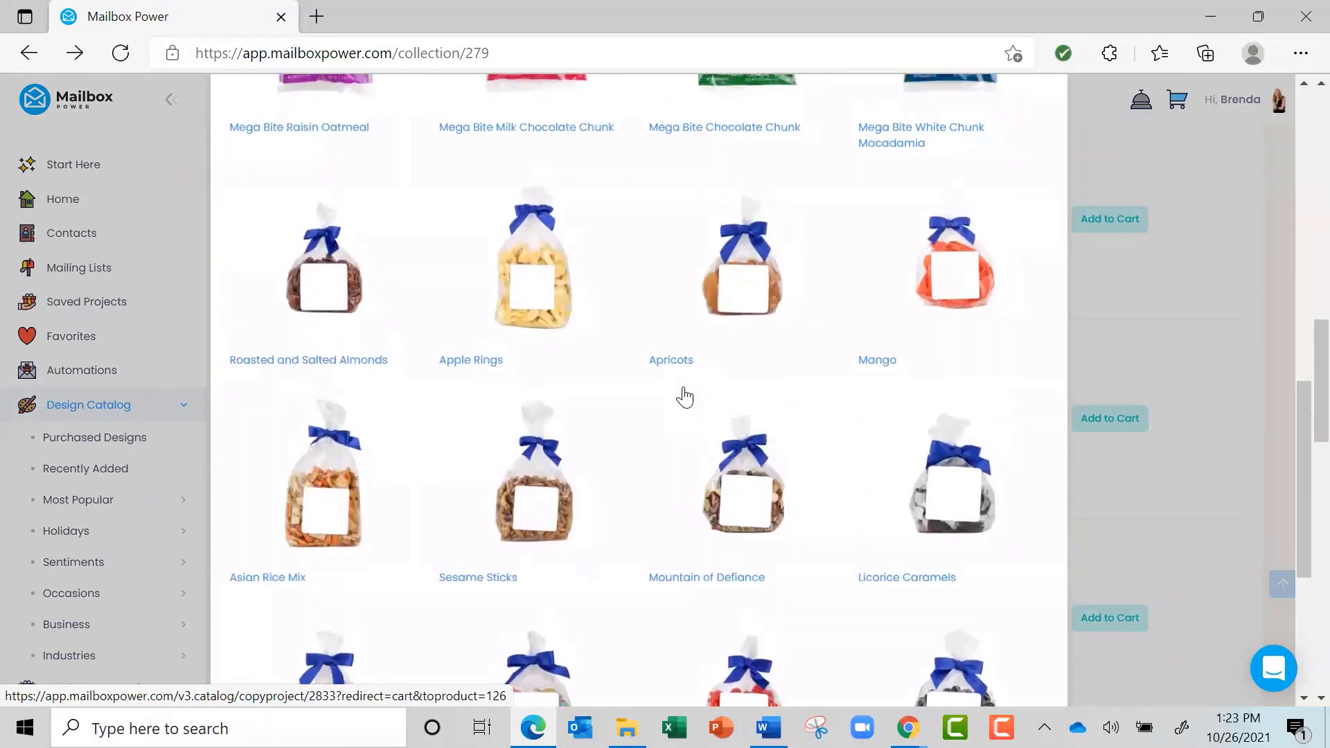
{"action": "left_click", "coordinate": [537, 300]}
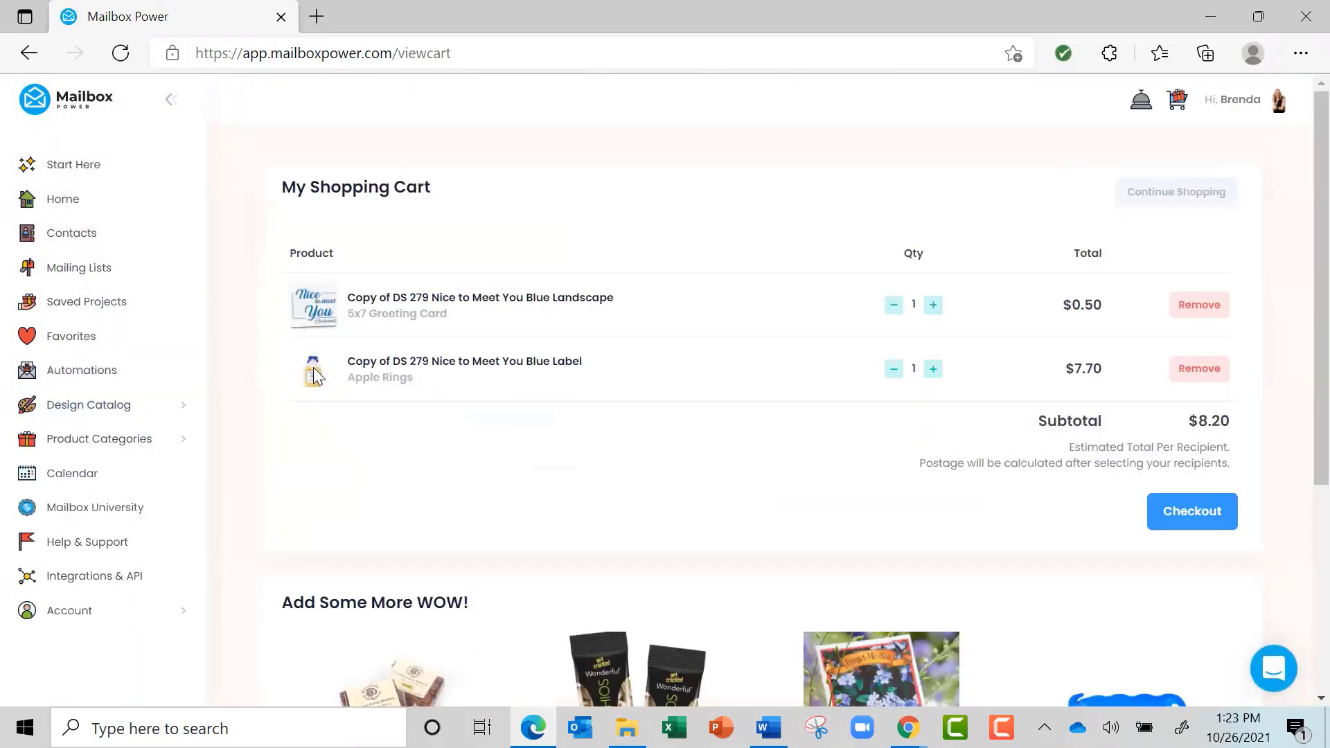
Step: Check out the cart with the first listed contact as recipient and place the order, keeping USPS First Class shipping
{"action": "left_click", "coordinate": [1209, 515]}
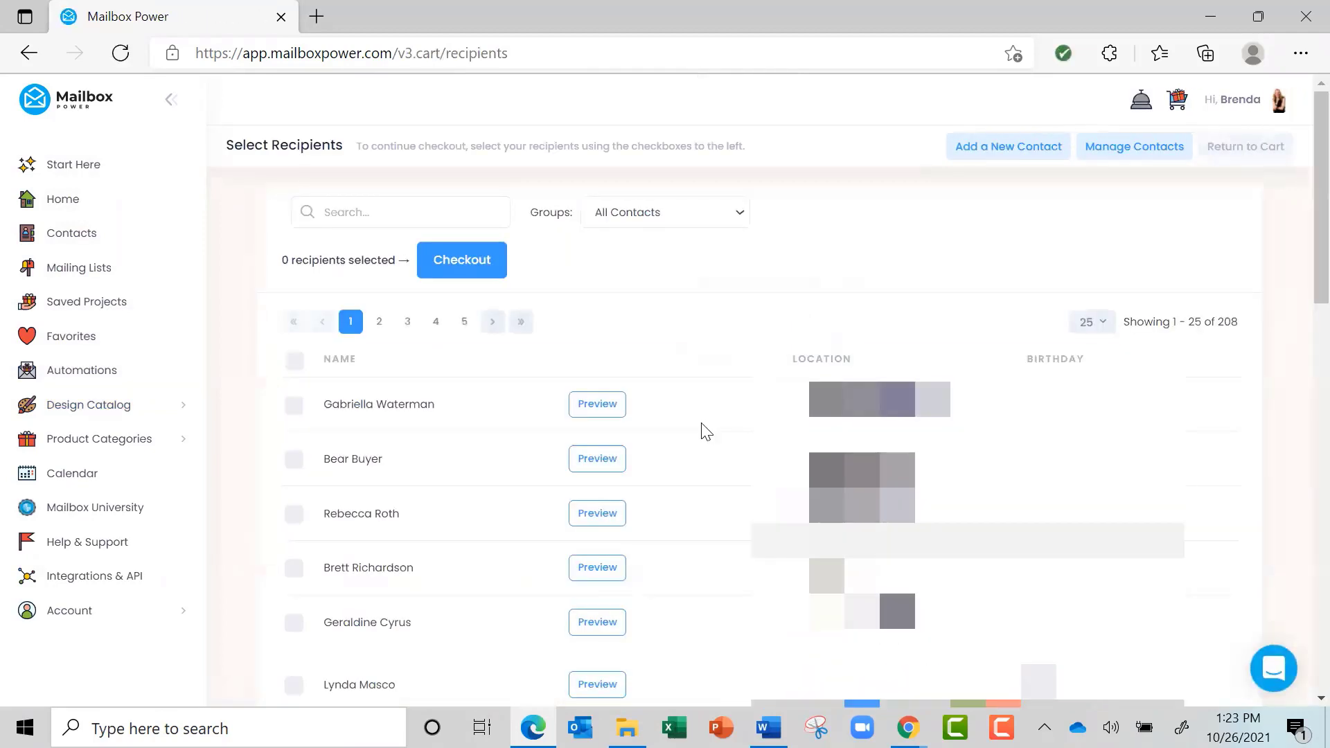
{"action": "left_click", "coordinate": [293, 407]}
{"action": "left_click", "coordinate": [468, 265]}
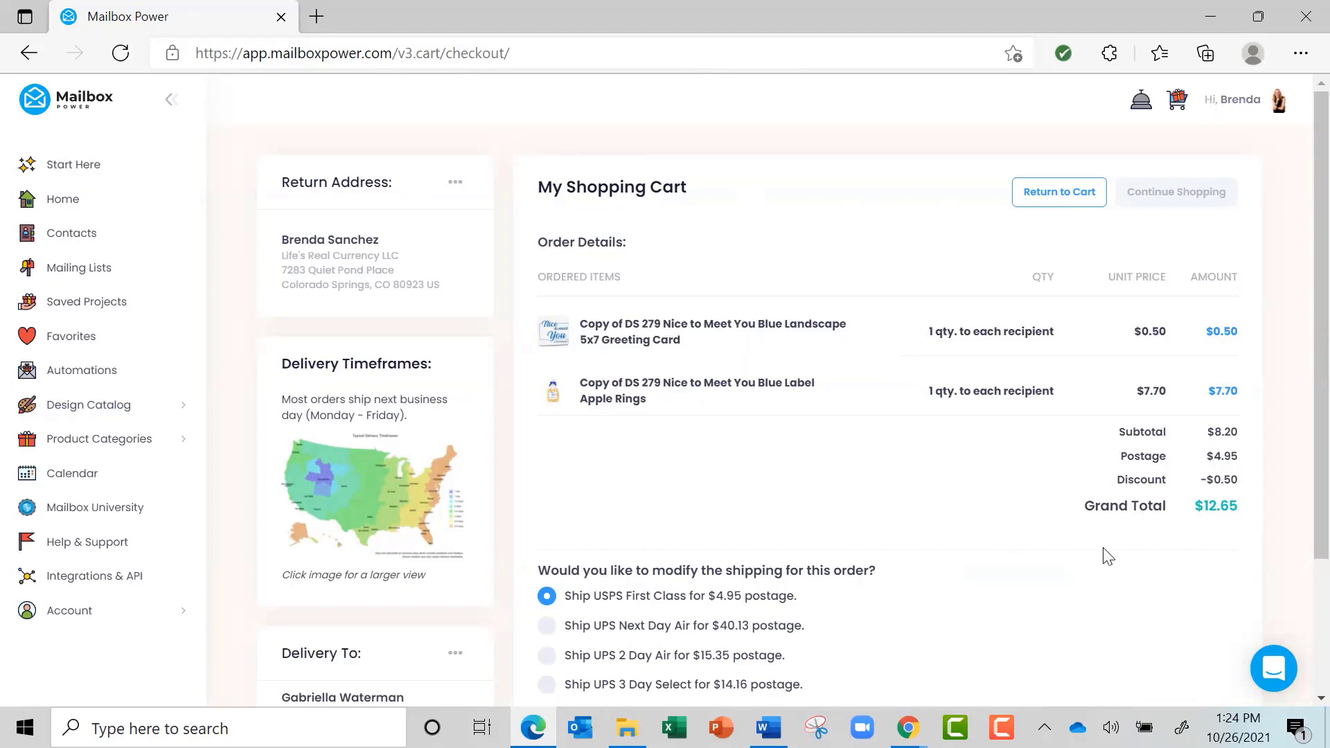
{"action": "scroll", "coordinate": [1107, 556], "scroll_direction": "down", "scroll_amount": 3}
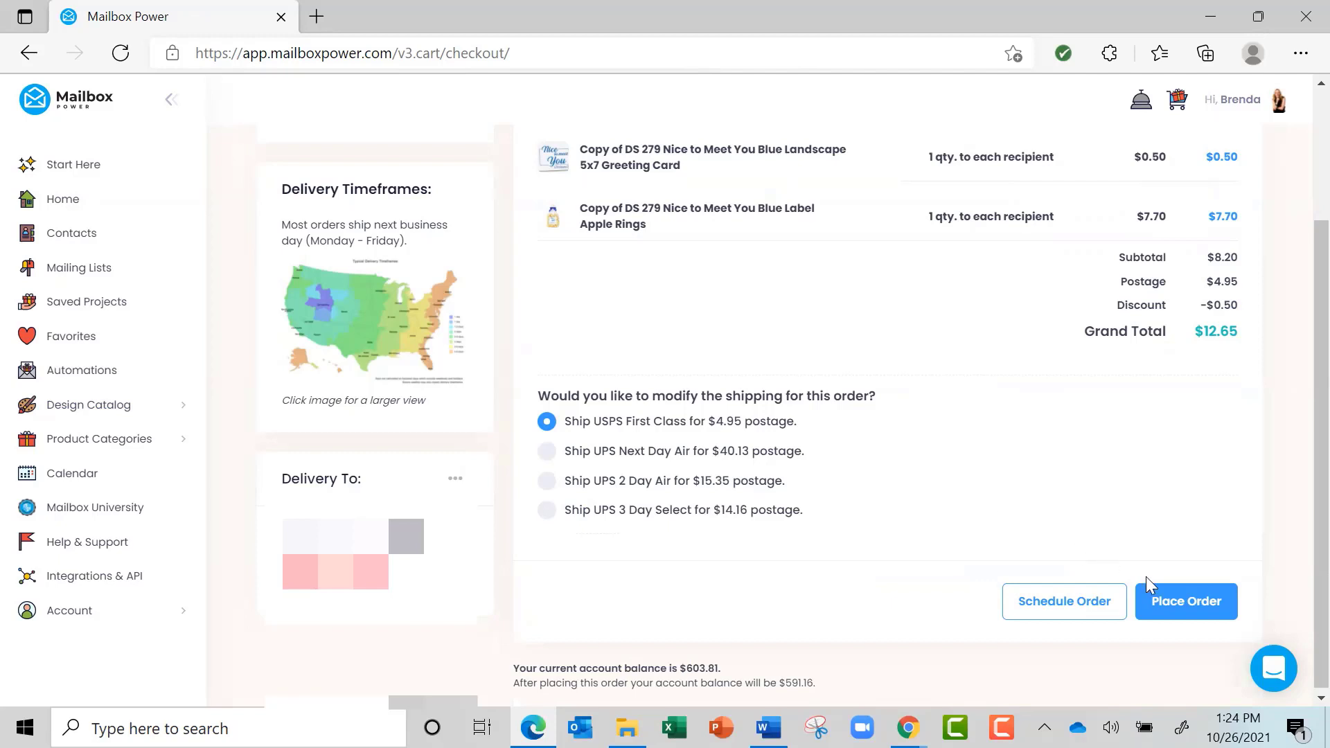
{"action": "left_click", "coordinate": [1182, 602]}
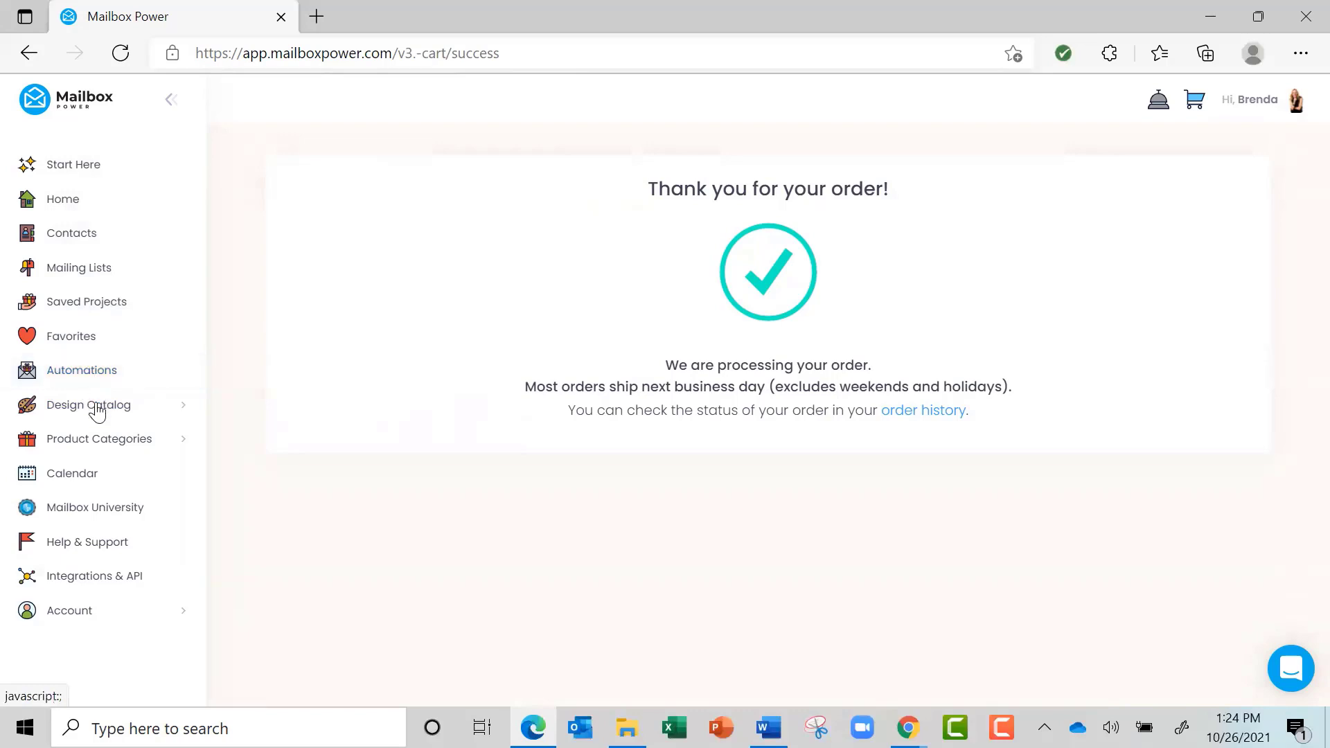
Step: Open the Formal Blue Nice to Meet You collection from the purchased designs
{"action": "left_click", "coordinate": [97, 408]}
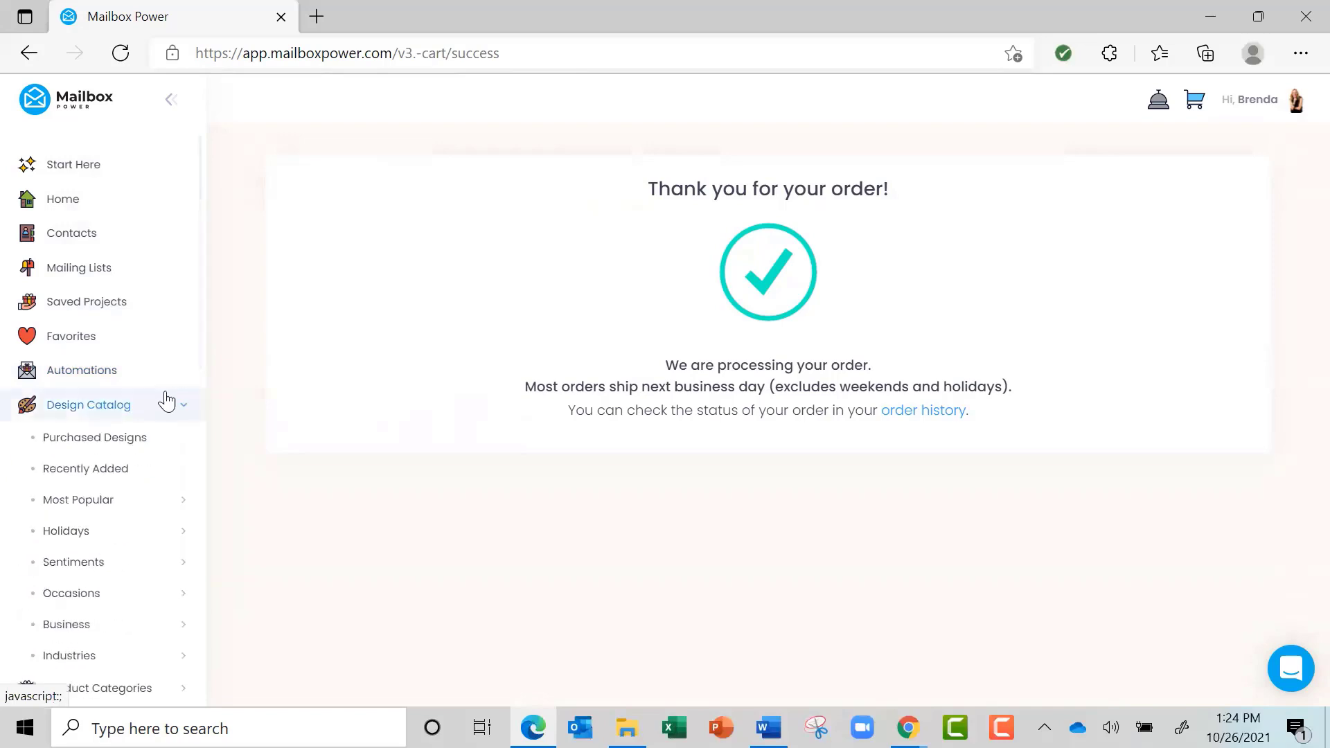
{"action": "left_click", "coordinate": [98, 440]}
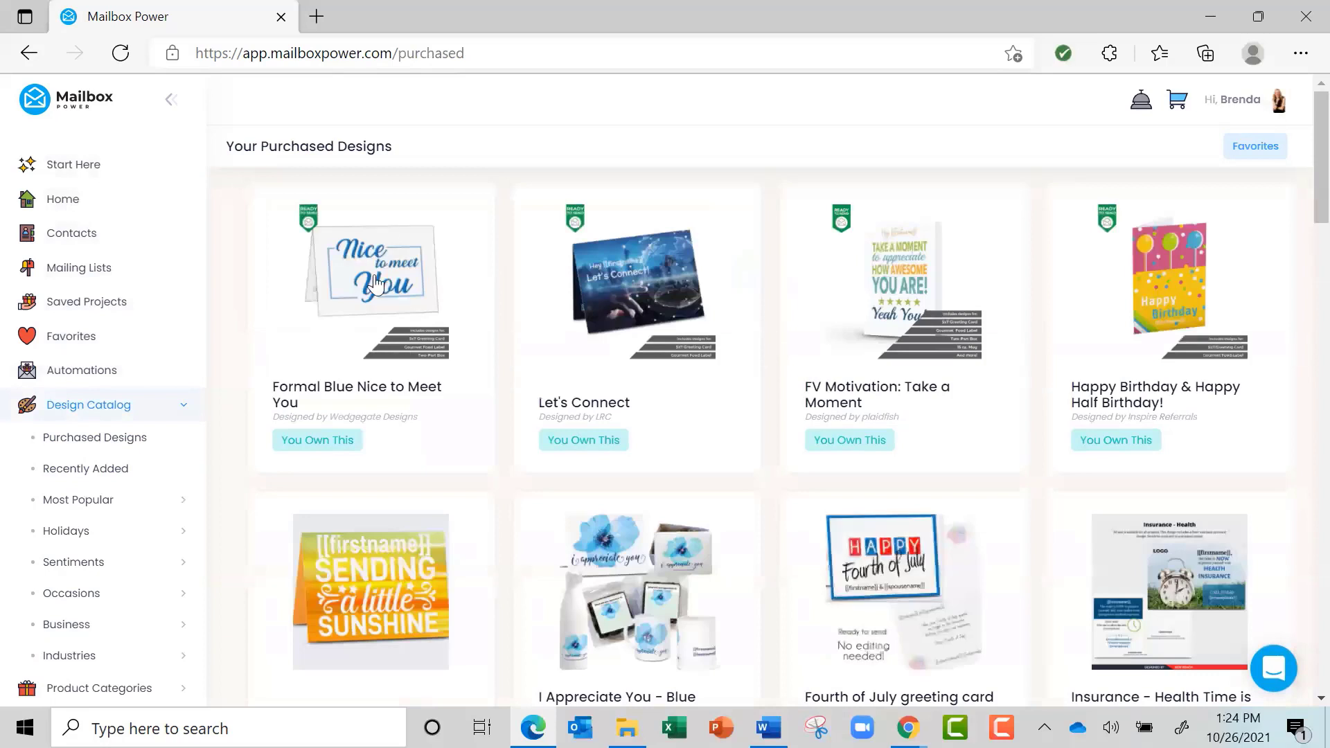
{"action": "left_click", "coordinate": [373, 291]}
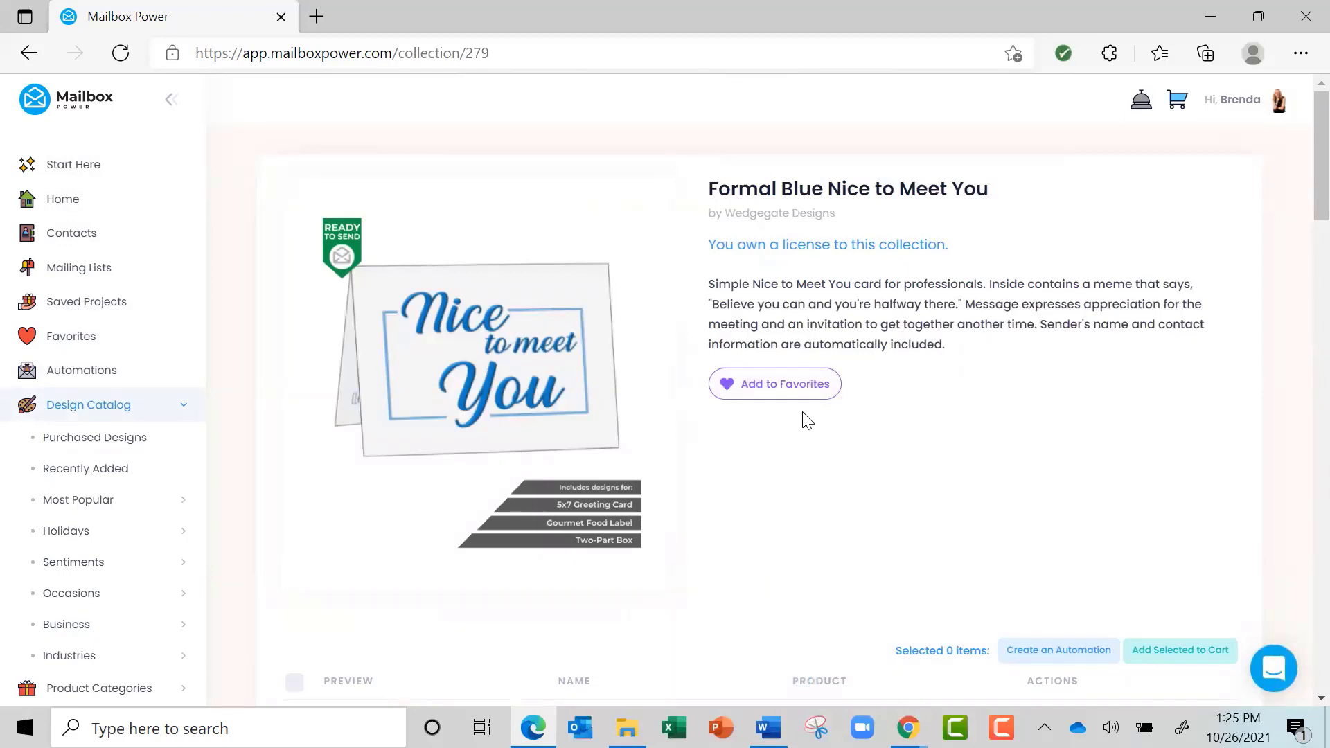
Step: Select the collection's Blondie Brownie label and landscape 5x7 greeting card, and create an automation from both projects
{"action": "scroll", "coordinate": [807, 421], "scroll_direction": "down", "scroll_amount": 5}
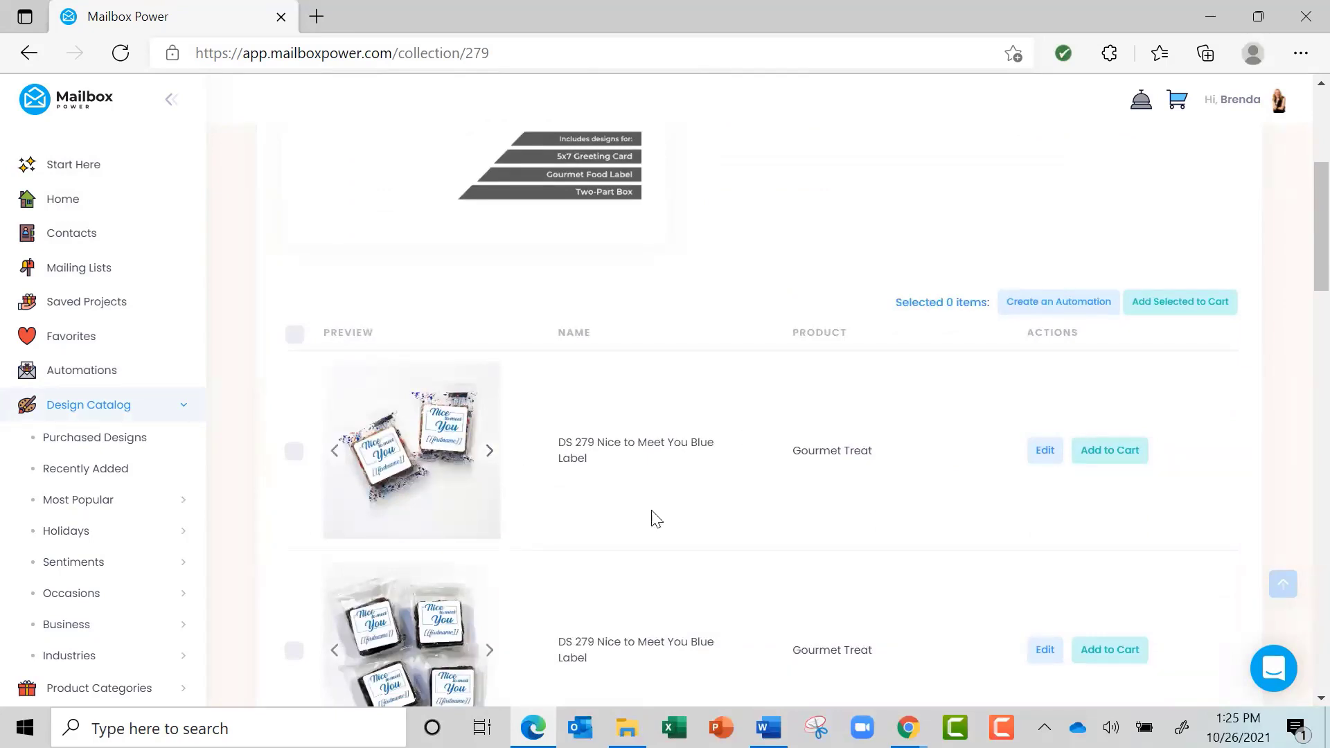
{"action": "scroll", "coordinate": [656, 518], "scroll_direction": "down", "scroll_amount": 10}
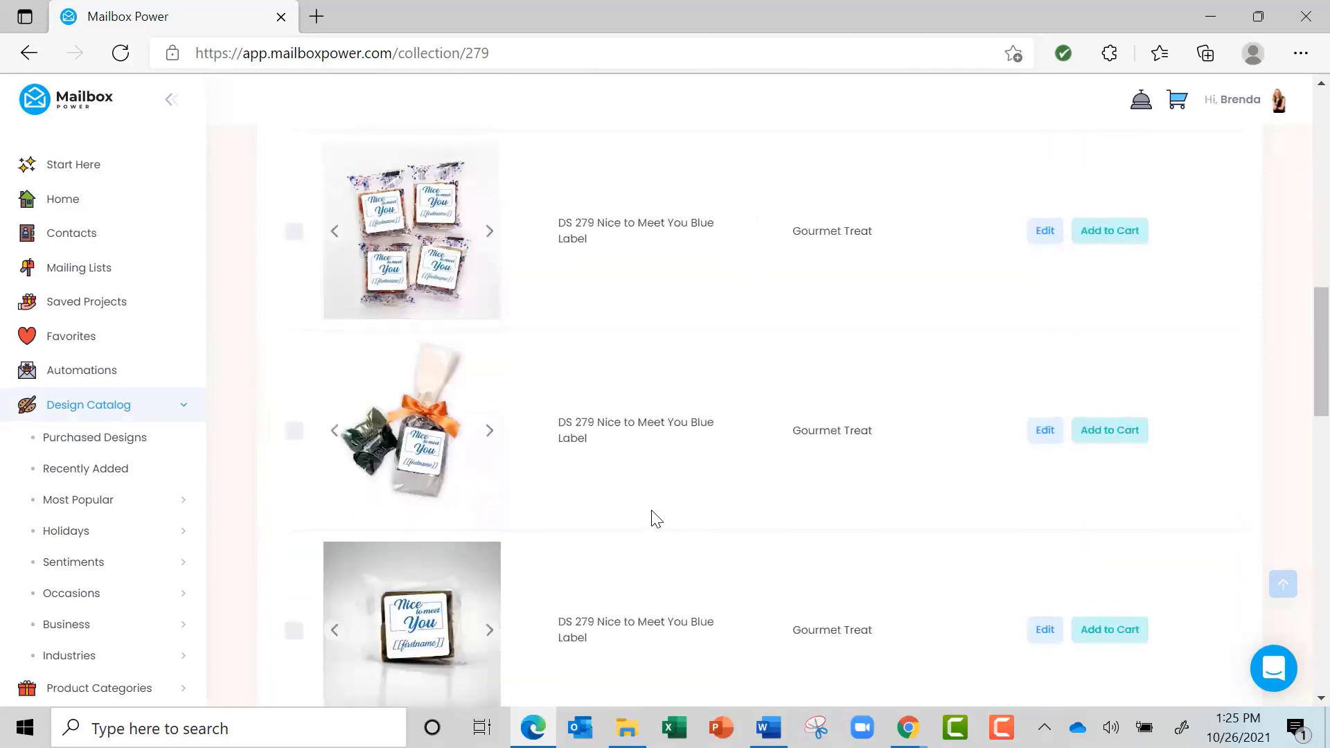
{"action": "scroll", "coordinate": [656, 519], "scroll_direction": "down", "scroll_amount": 3}
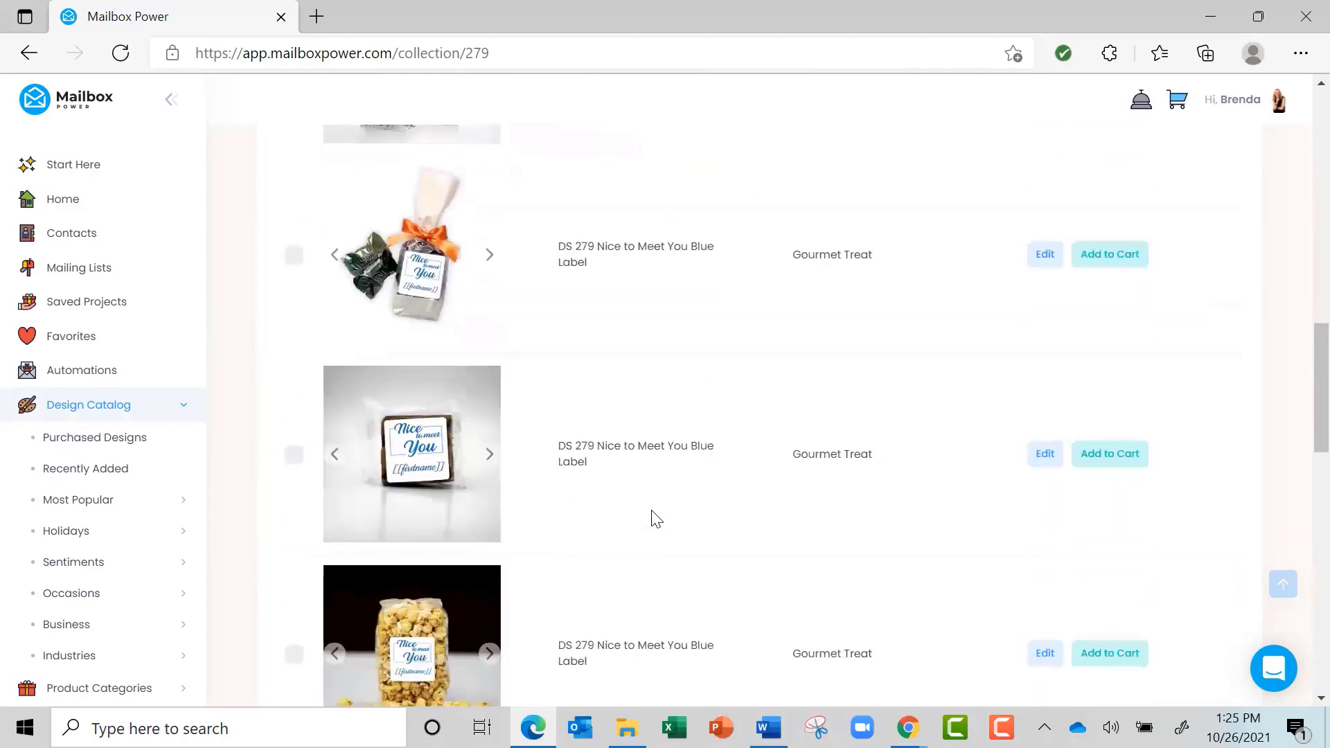
{"action": "left_click", "coordinate": [656, 518]}
{"action": "scroll", "coordinate": [656, 518], "scroll_direction": "down", "scroll_amount": 12}
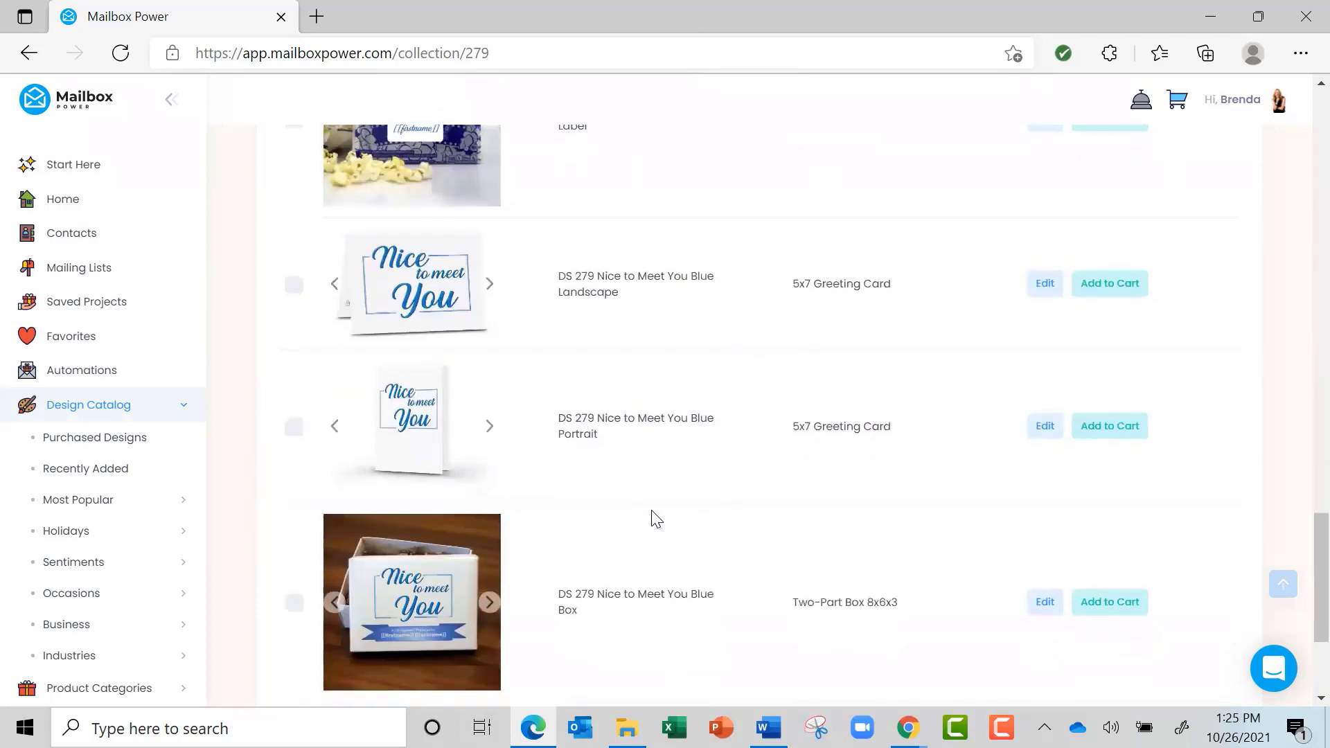
{"action": "key", "text": "space"}
{"action": "scroll", "coordinate": [656, 518], "scroll_direction": "up", "scroll_amount": 10}
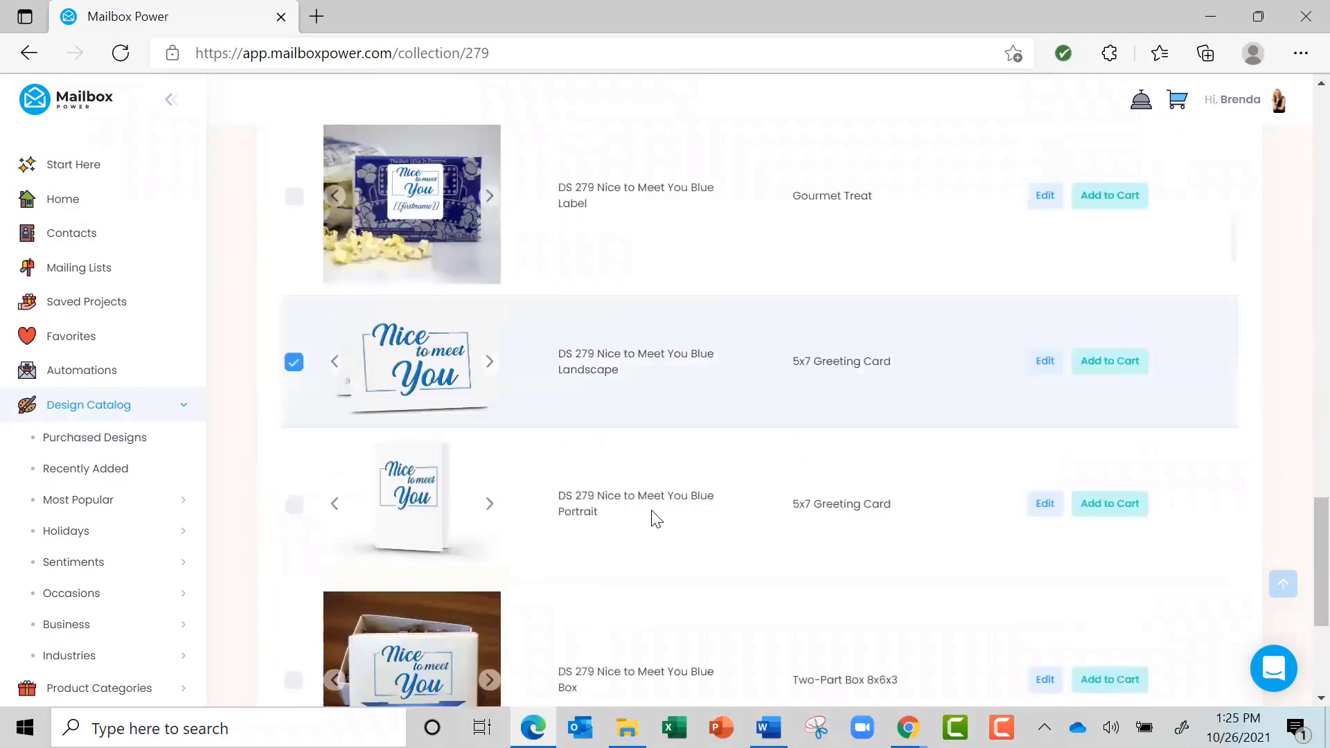
{"action": "scroll", "coordinate": [656, 518], "scroll_direction": "up", "scroll_amount": 8}
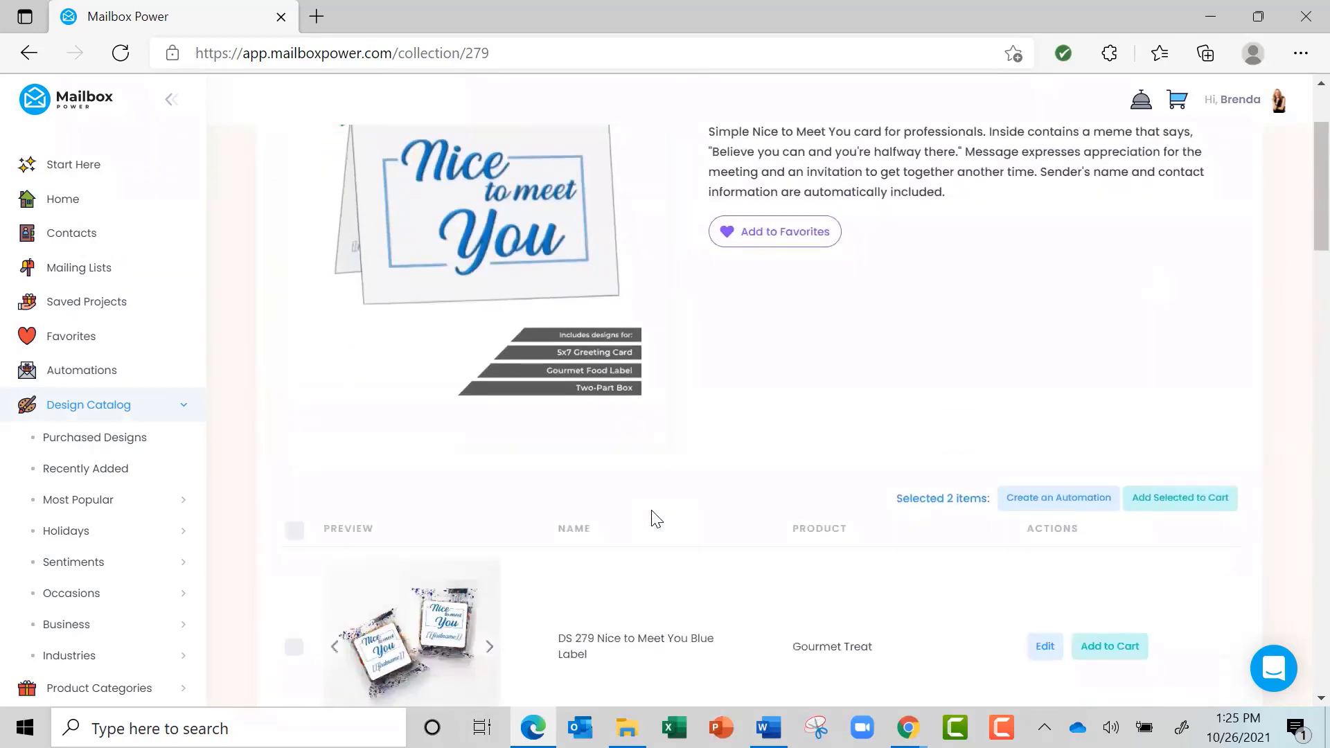
{"action": "left_click", "coordinate": [1053, 500]}
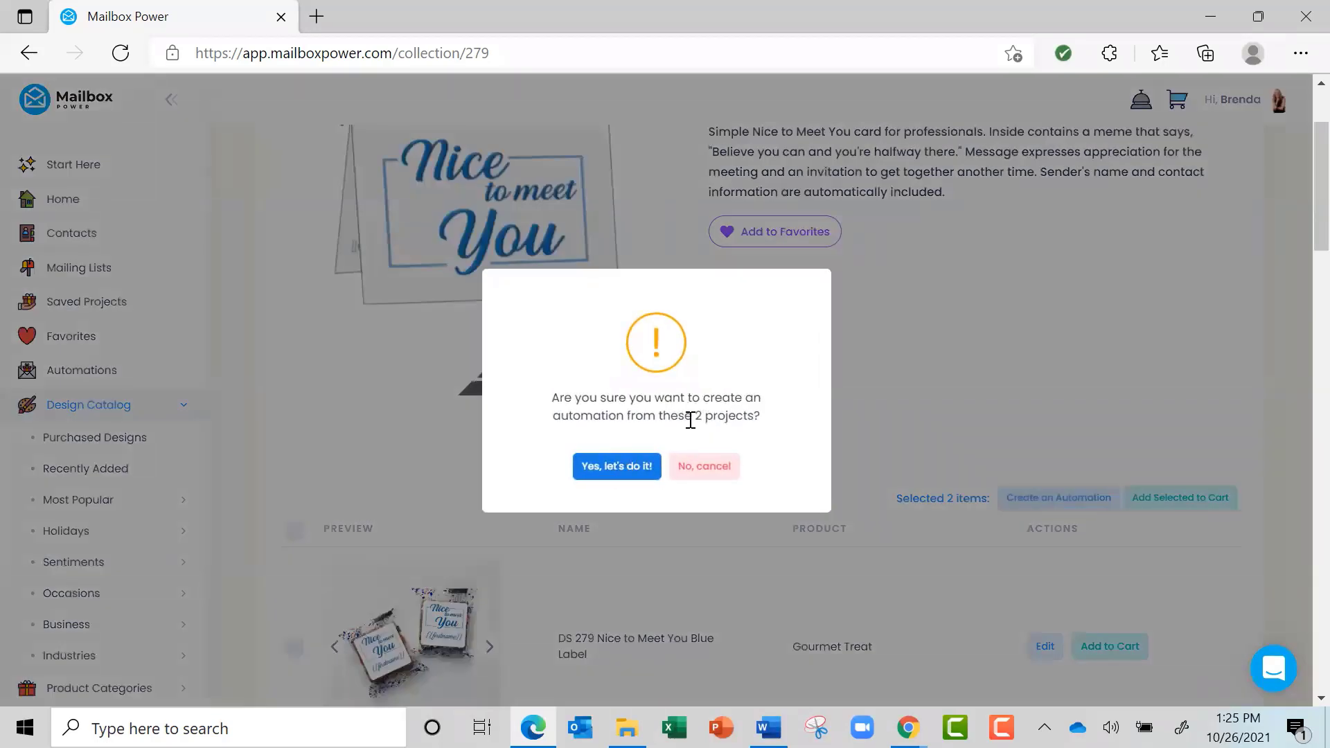
{"action": "left_click", "coordinate": [613, 465]}
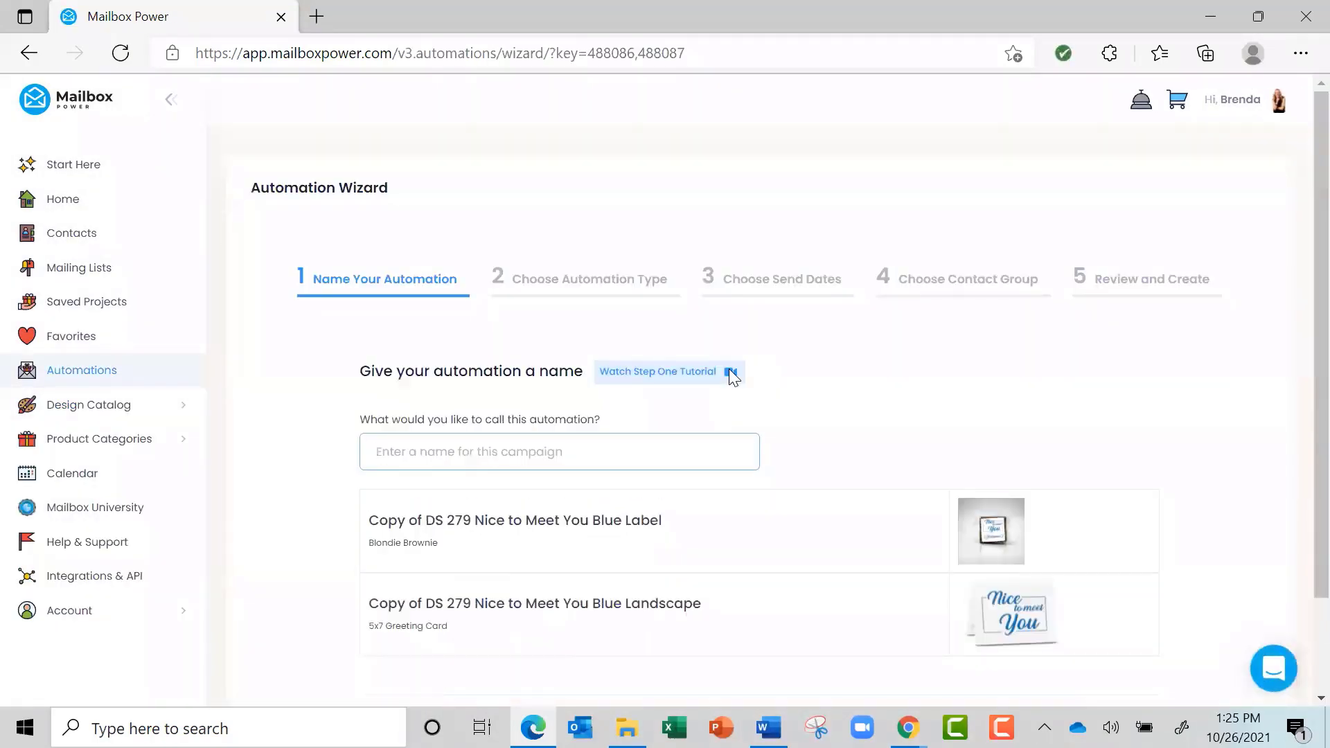
Step: Name the automation "Nice to meet you demo" and continue to the automation type
{"action": "left_click", "coordinate": [577, 455]}
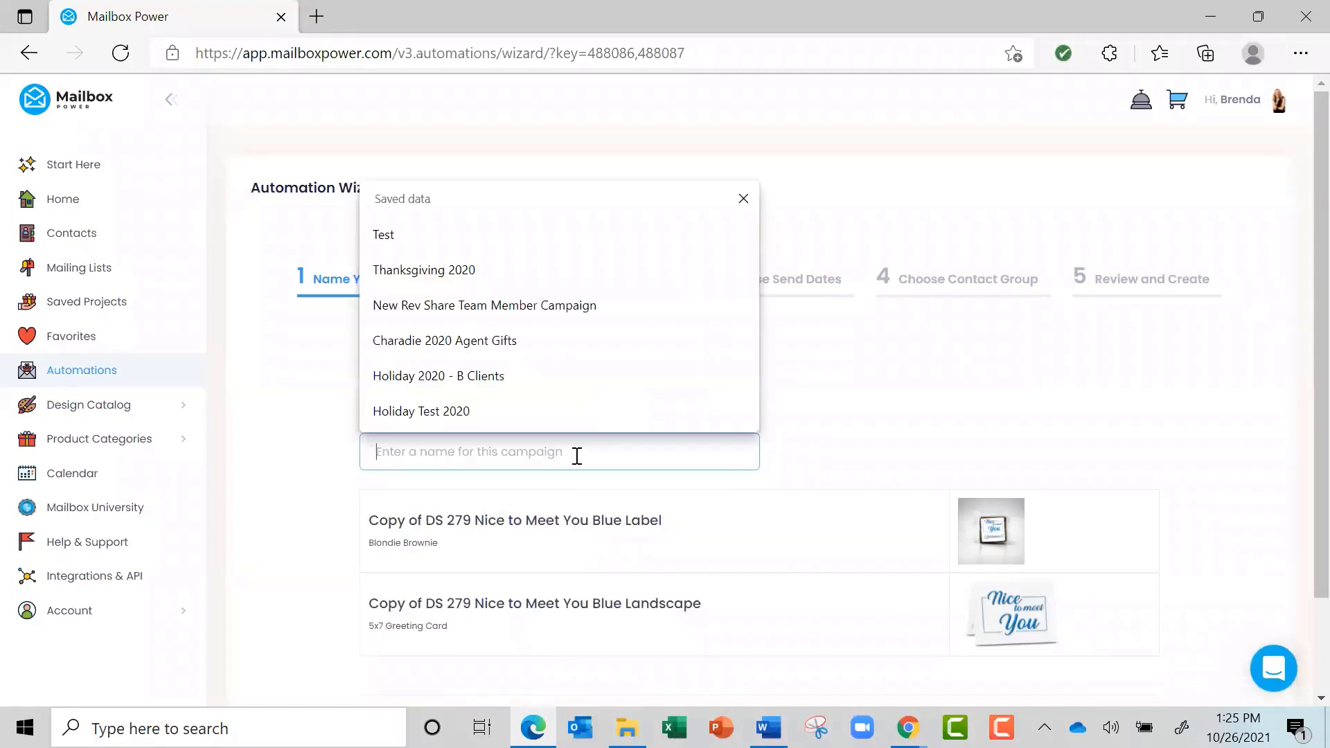
{"action": "type", "text": "Nice to mee"}
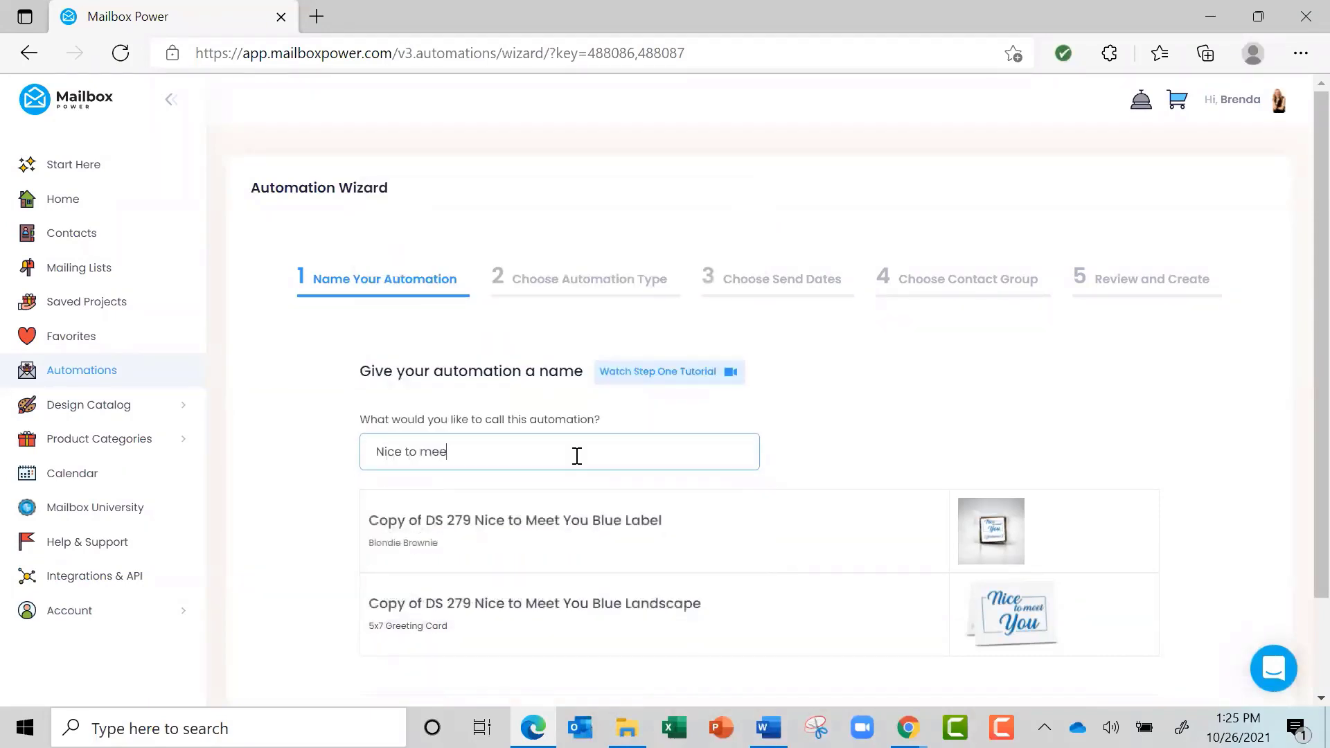
{"action": "type", "text": "t you demo"}
{"action": "scroll", "coordinate": [577, 455], "scroll_direction": "down", "scroll_amount": 2}
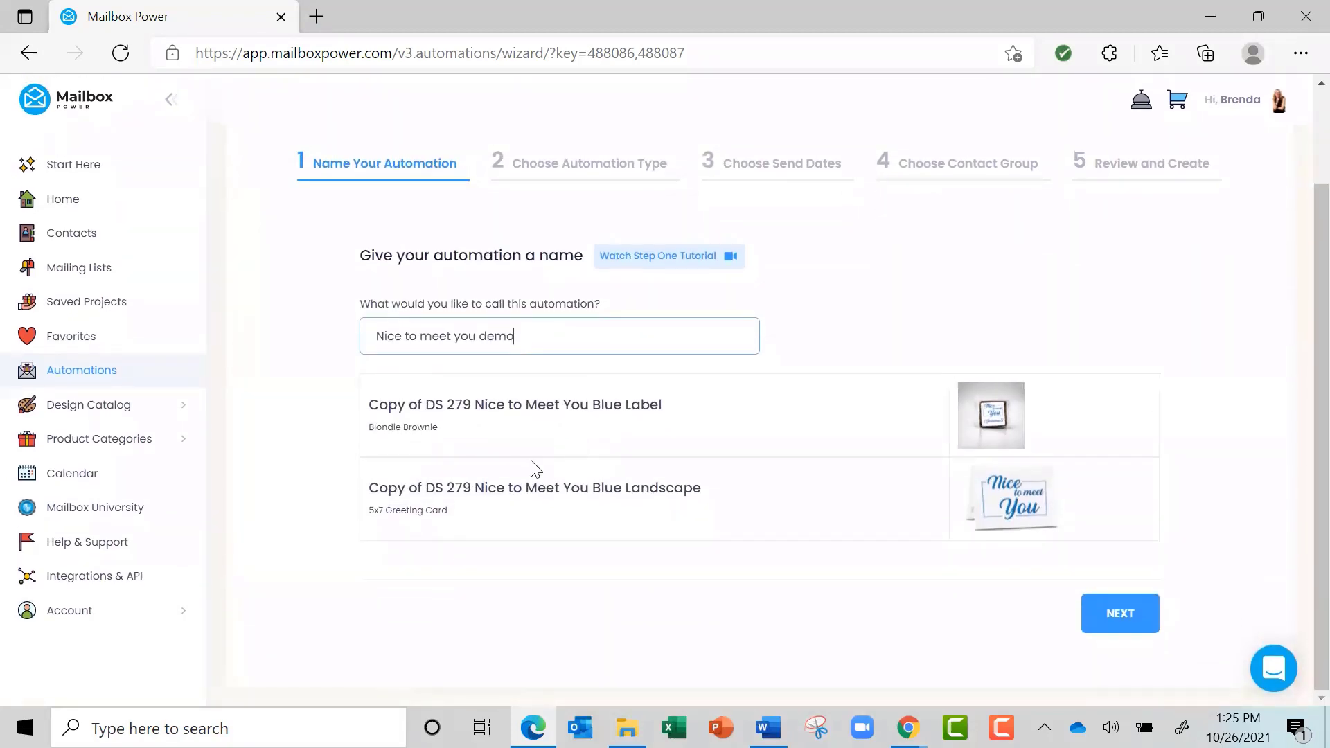
{"action": "left_click", "coordinate": [1121, 615]}
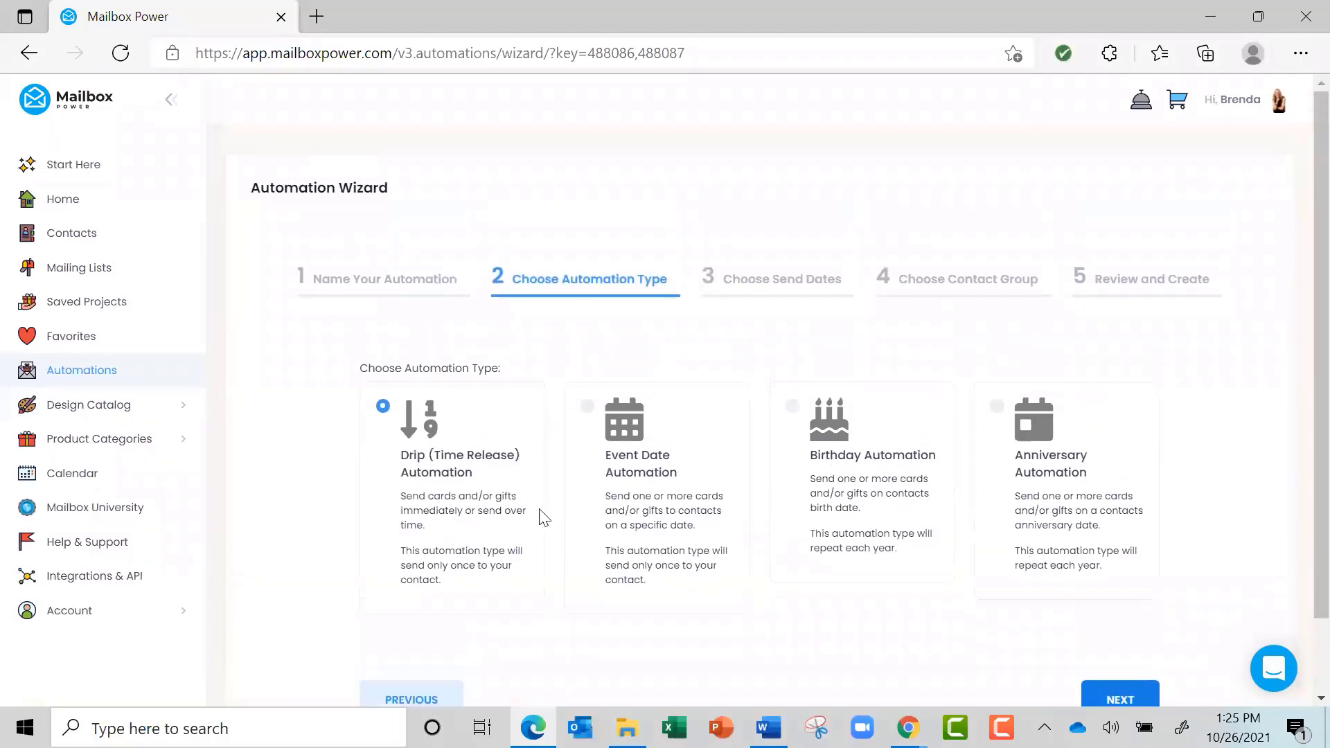
Step: Keep the Drip (Time Release) automation type and the send time of 0 (immediately) days
{"action": "scroll", "coordinate": [466, 497], "scroll_direction": "down", "scroll_amount": 1}
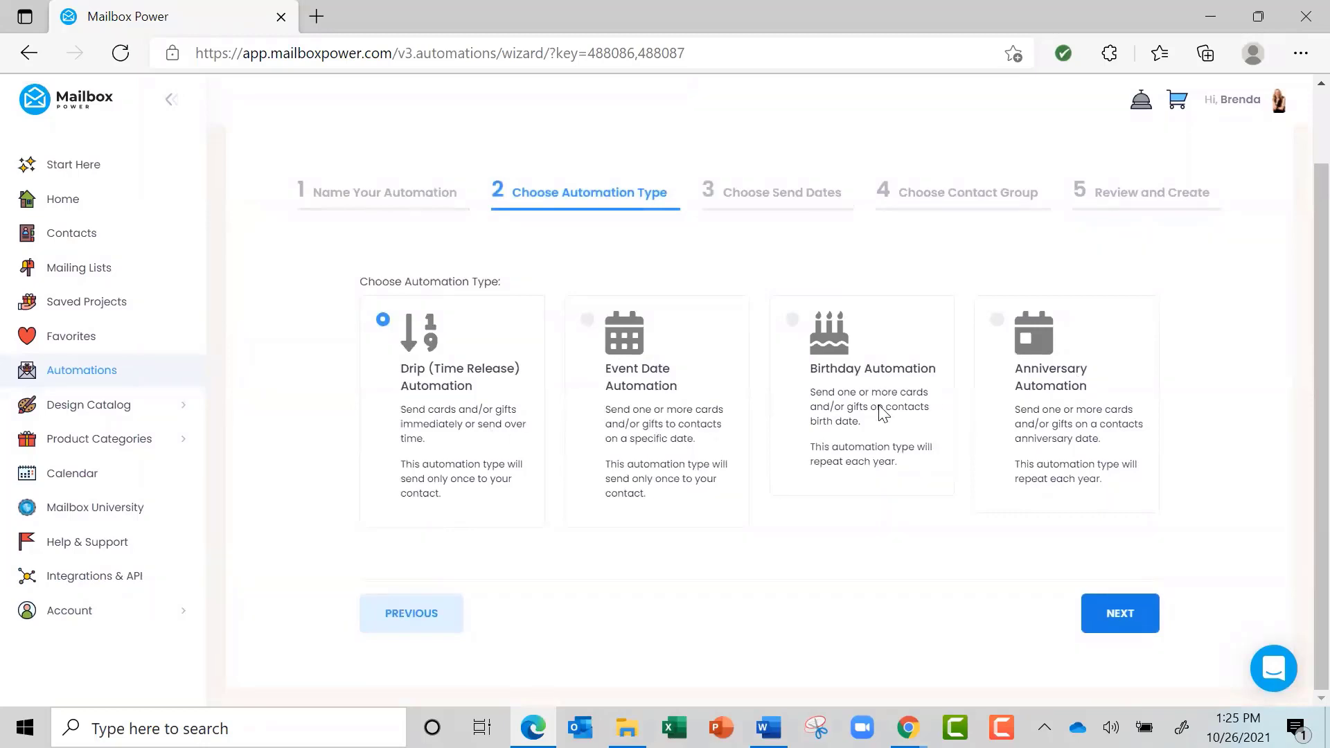
{"action": "scroll", "coordinate": [879, 406], "scroll_direction": "up", "scroll_amount": 1}
{"action": "scroll", "coordinate": [879, 406], "scroll_direction": "down", "scroll_amount": 1}
{"action": "left_click", "coordinate": [1120, 614]}
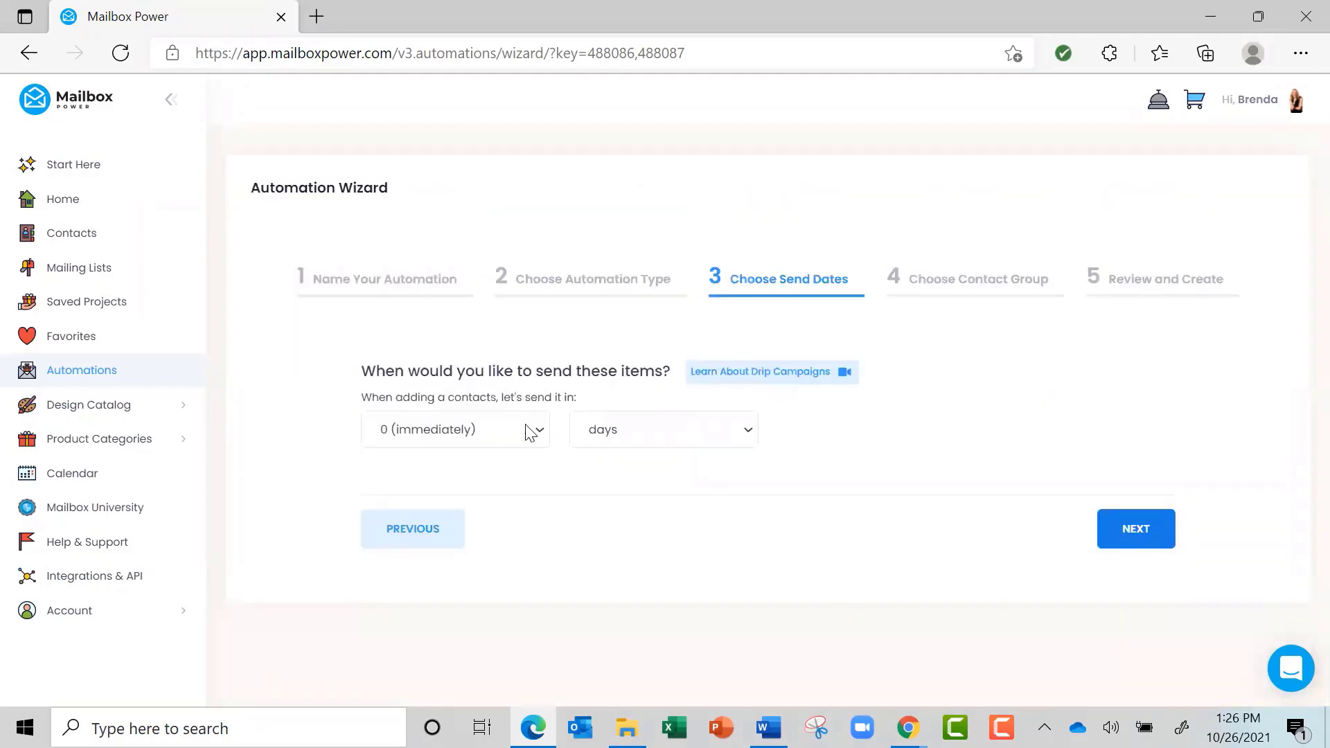
{"action": "left_click", "coordinate": [1140, 534]}
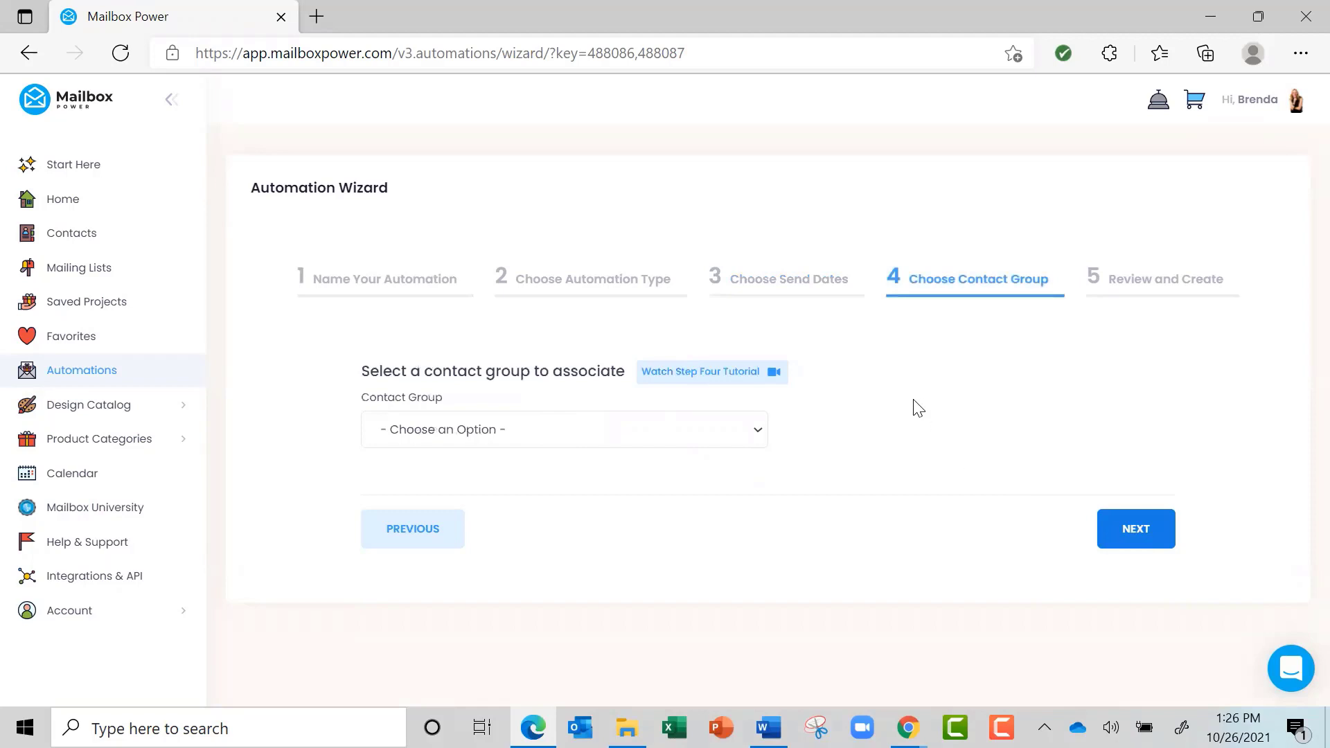
Step: Link the automation to a new contact group named "nice to meet you demo" and proceed to the review
{"action": "left_click", "coordinate": [646, 431]}
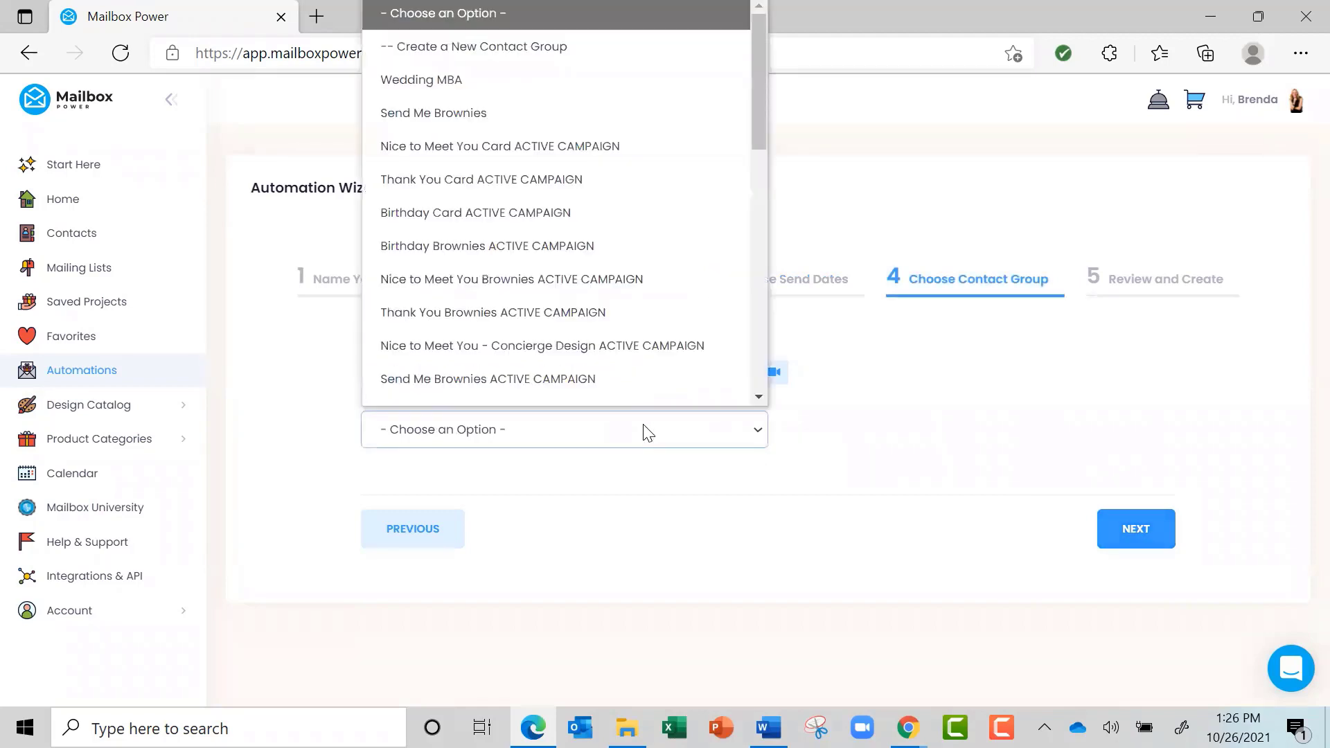
{"action": "scroll", "coordinate": [589, 110], "scroll_direction": "down", "scroll_amount": 1}
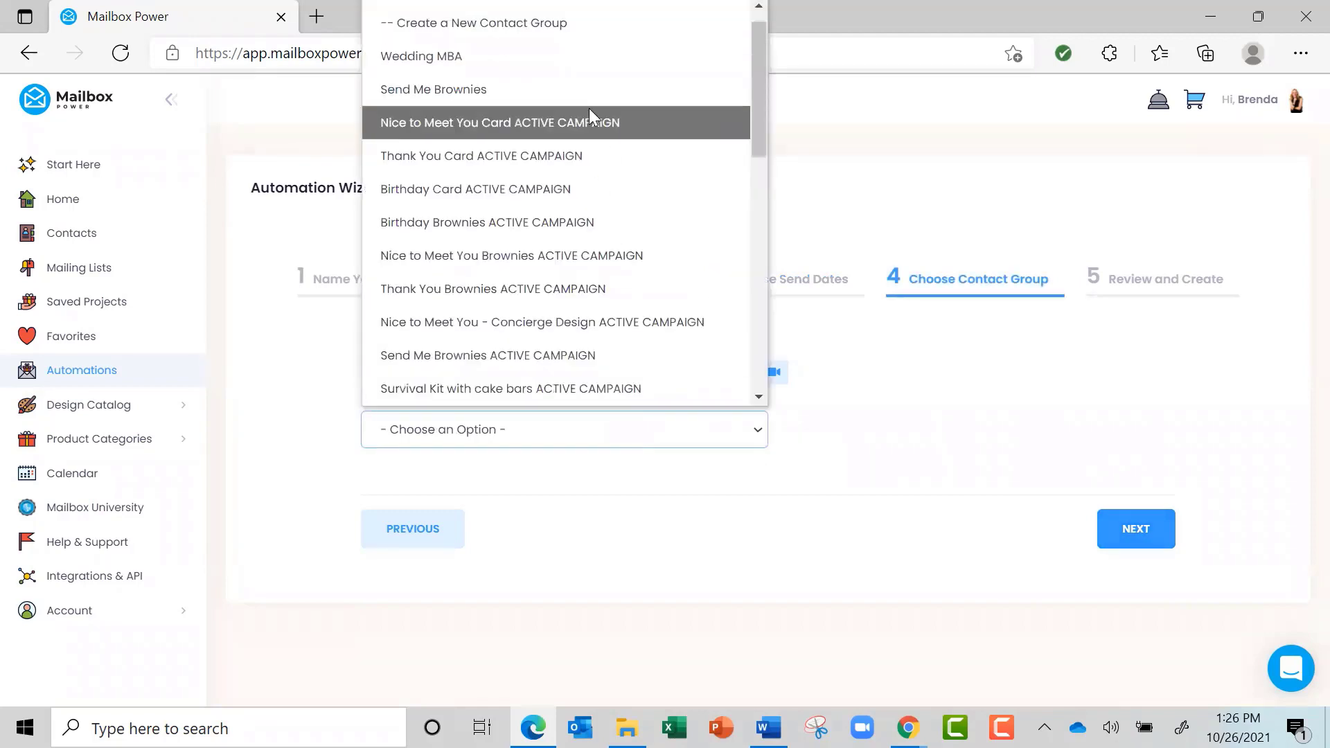
{"action": "left_click", "coordinate": [575, 28]}
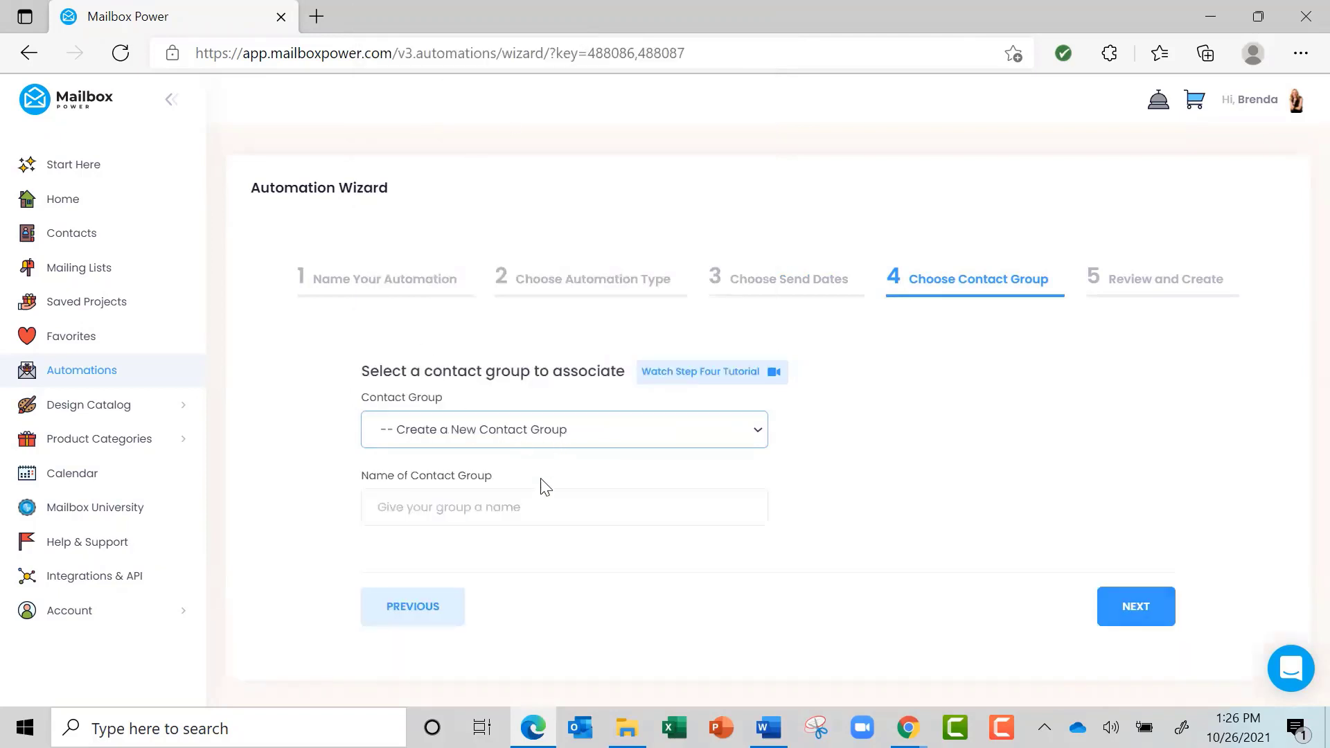
{"action": "left_click", "coordinate": [530, 514]}
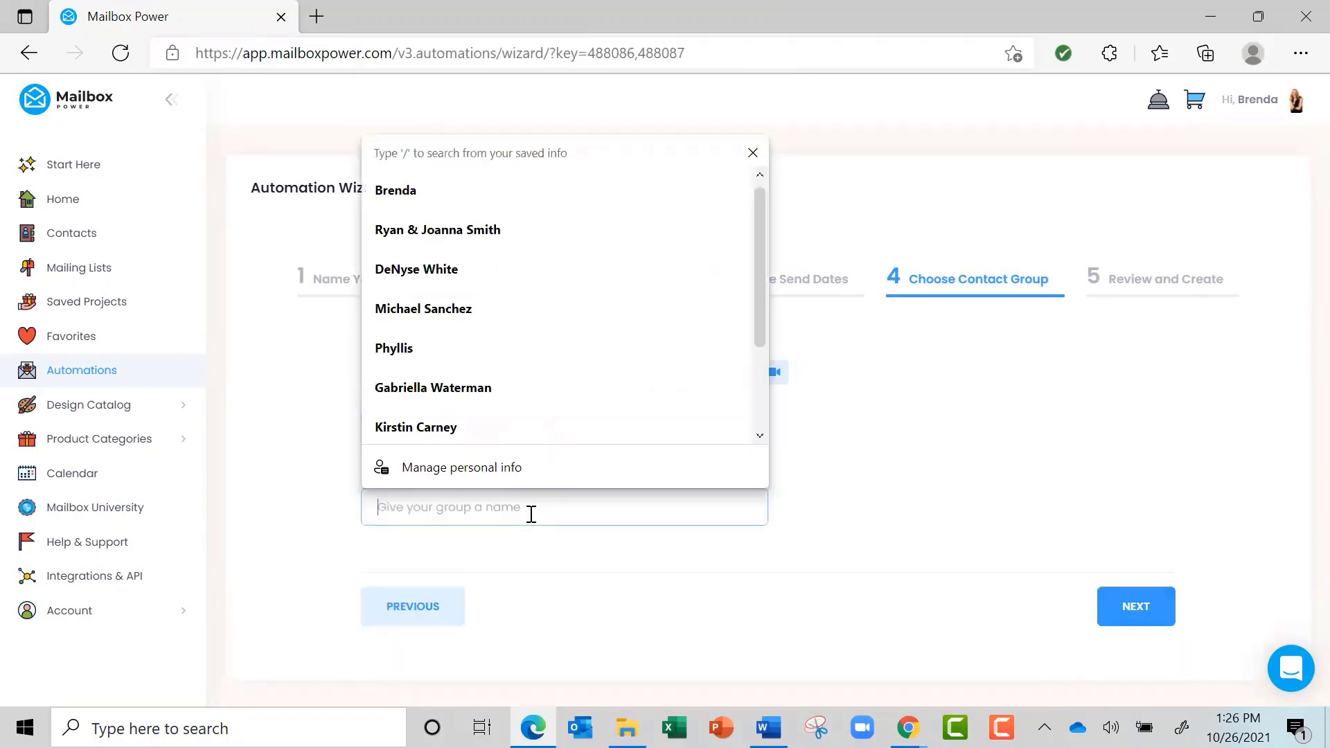
{"action": "type", "text": "nice to meet"}
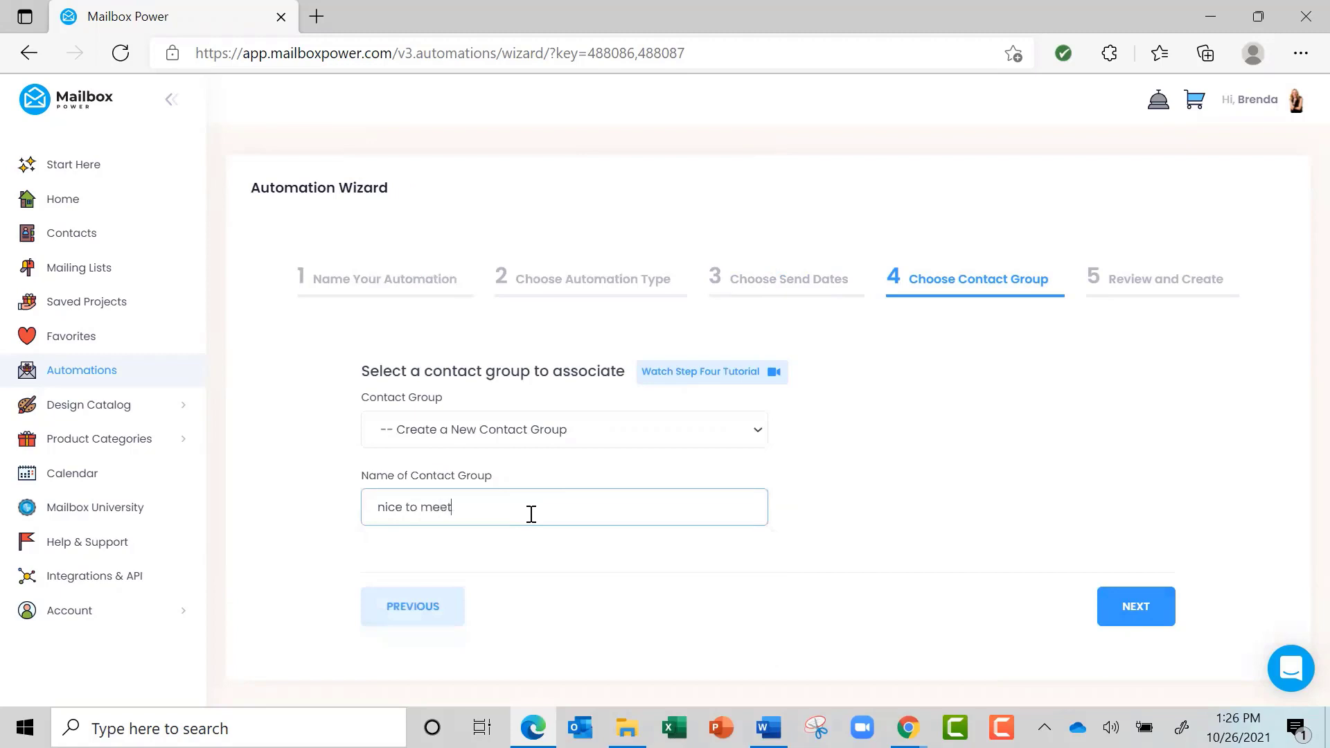
{"action": "type", "text": " you "}
{"action": "type", "text": "de"}
{"action": "key", "text": "BackSpace"}
{"action": "type", "text": "emo"}
{"action": "left_click", "coordinate": [1119, 609]}
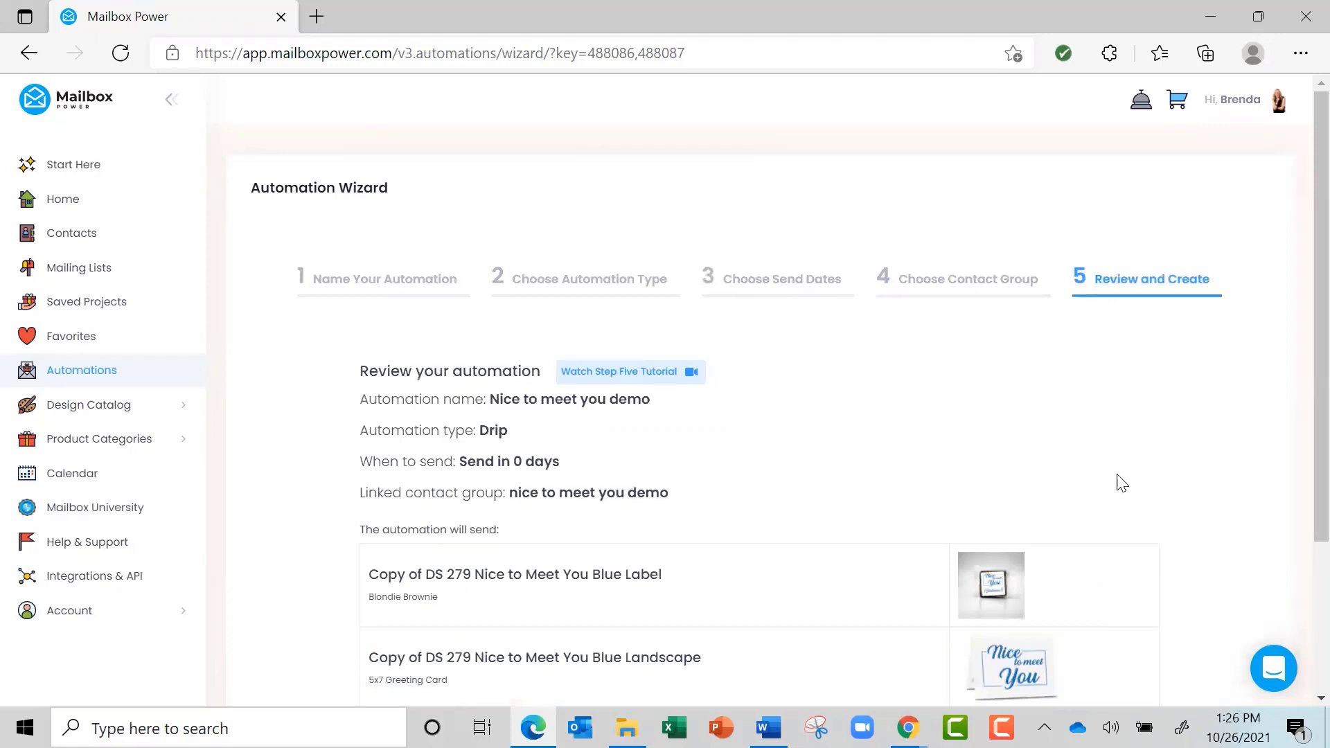
Step: Make the reviewed automation live and submit it
{"action": "scroll", "coordinate": [1122, 484], "scroll_direction": "down", "scroll_amount": 2}
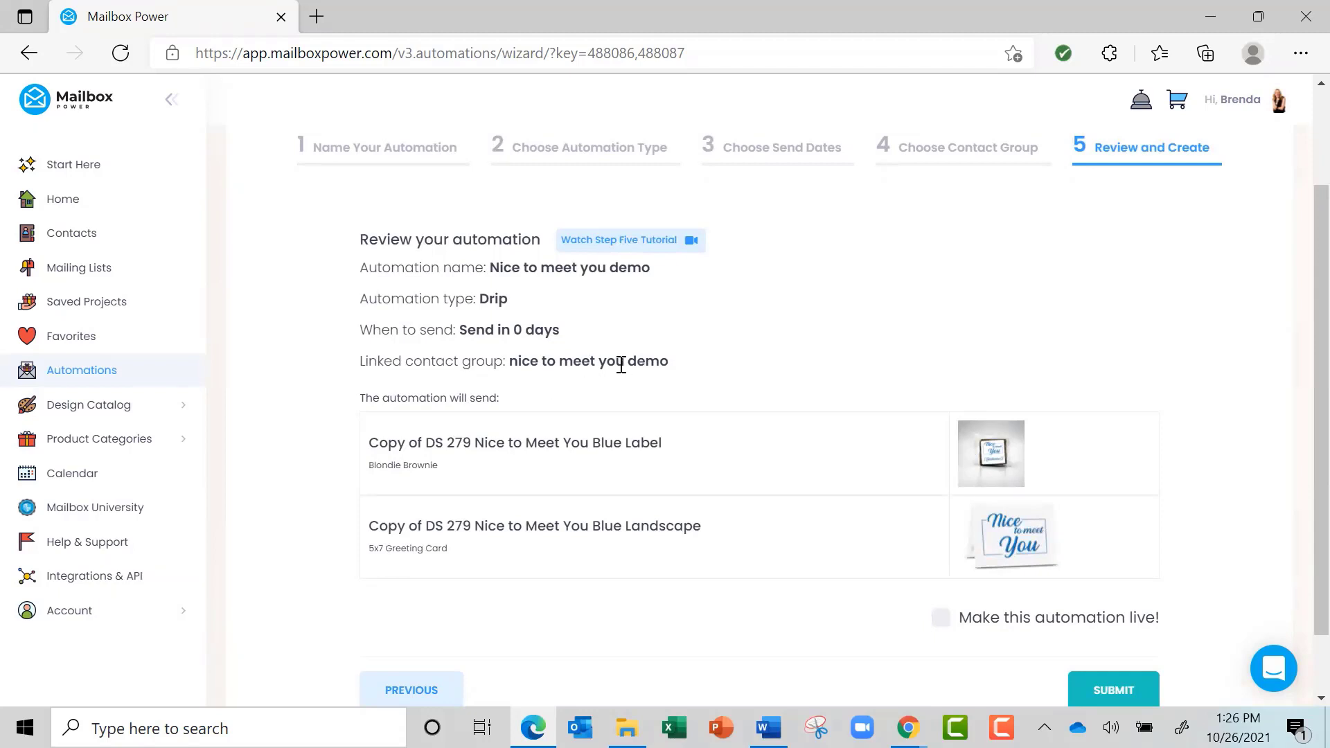
{"action": "left_click", "coordinate": [939, 621]}
{"action": "left_click", "coordinate": [1111, 690]}
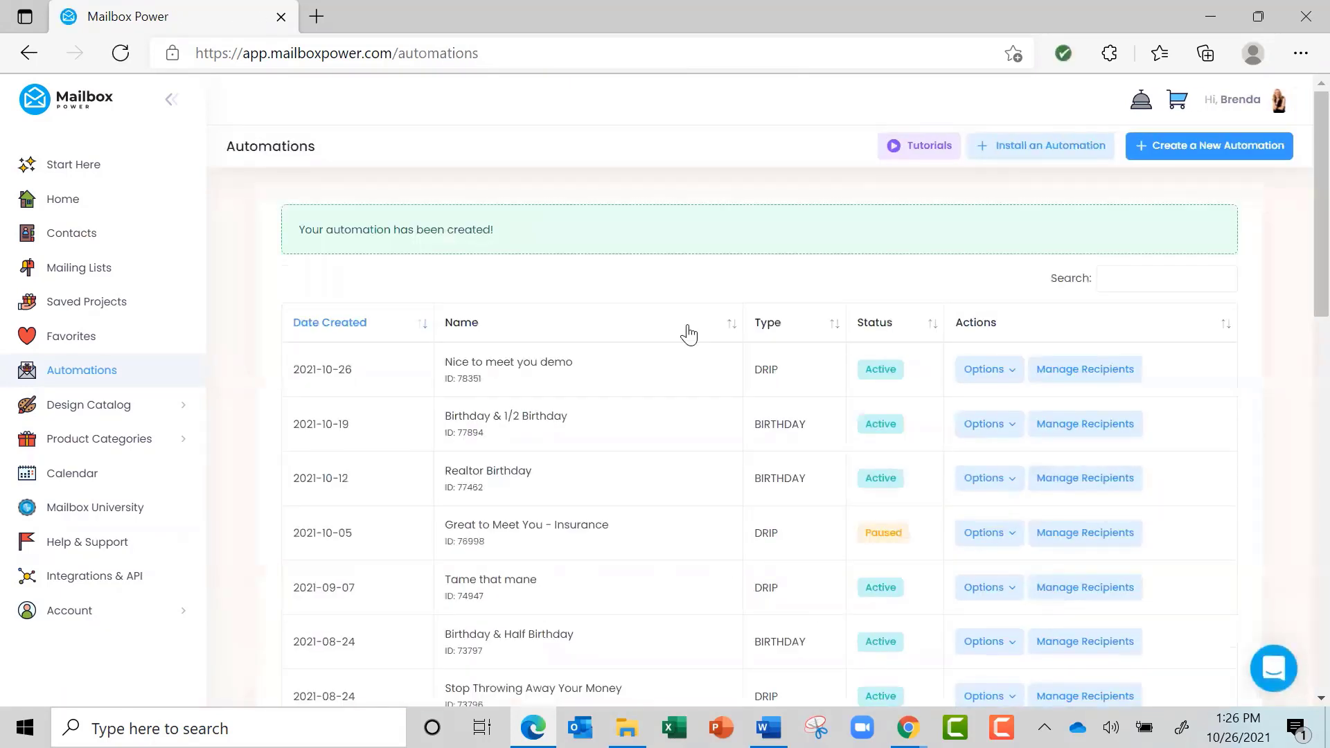
Step: Filter the contacts by the "nice to meet you demo" group
{"action": "left_click", "coordinate": [60, 234]}
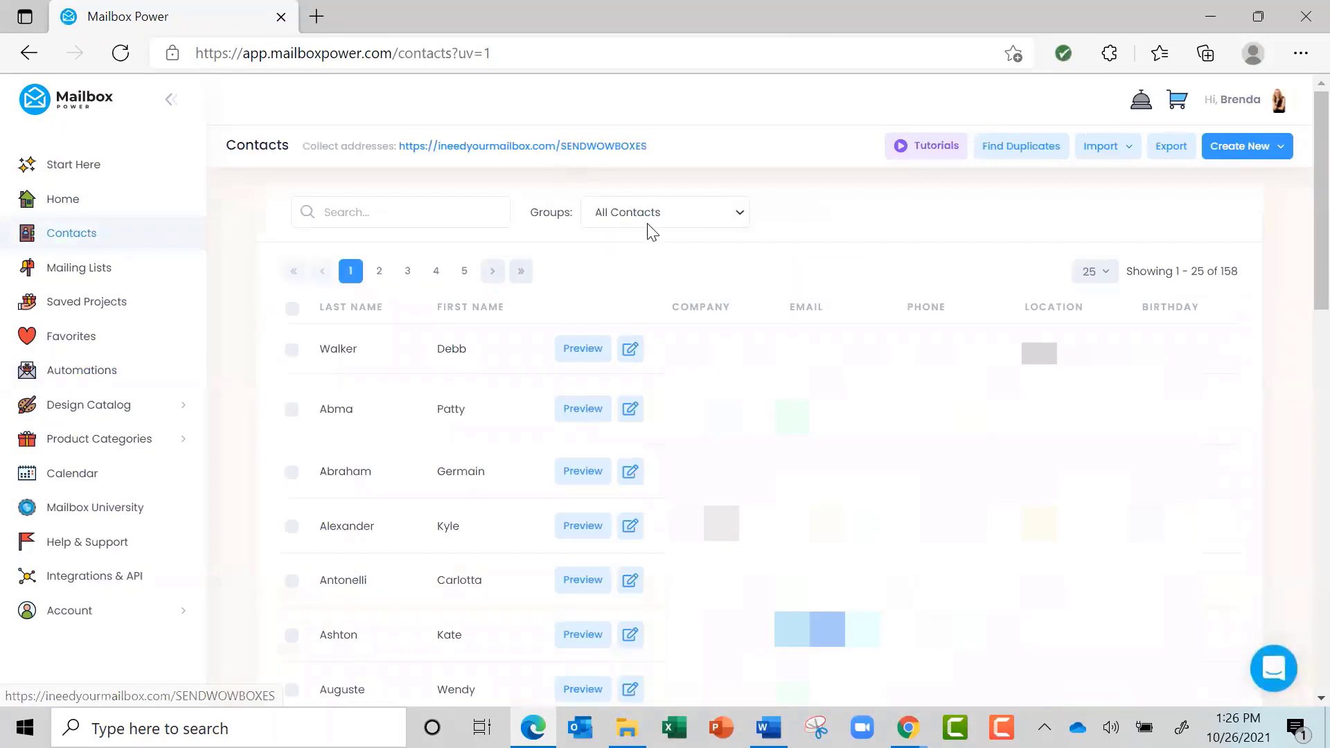
{"action": "left_click", "coordinate": [663, 221]}
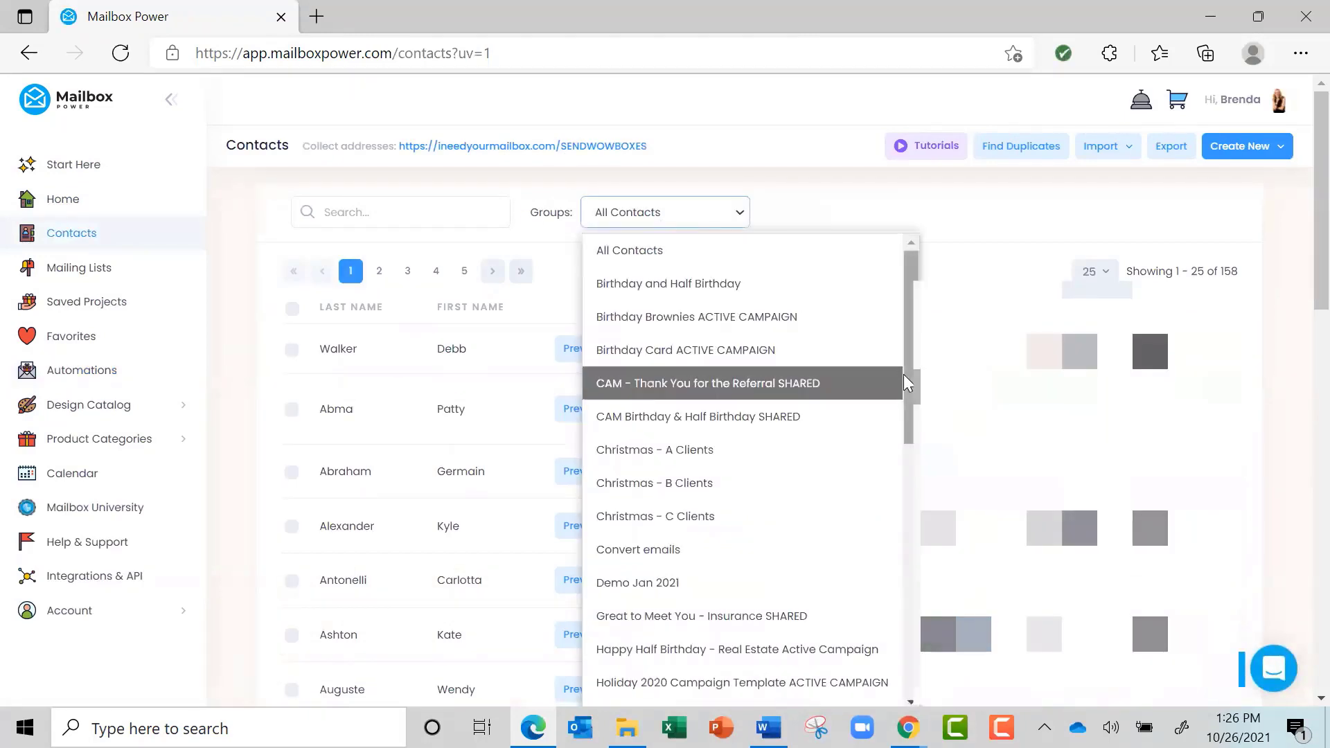
{"action": "left_click_drag", "start_coordinate": [912, 397], "coordinate": [912, 571]}
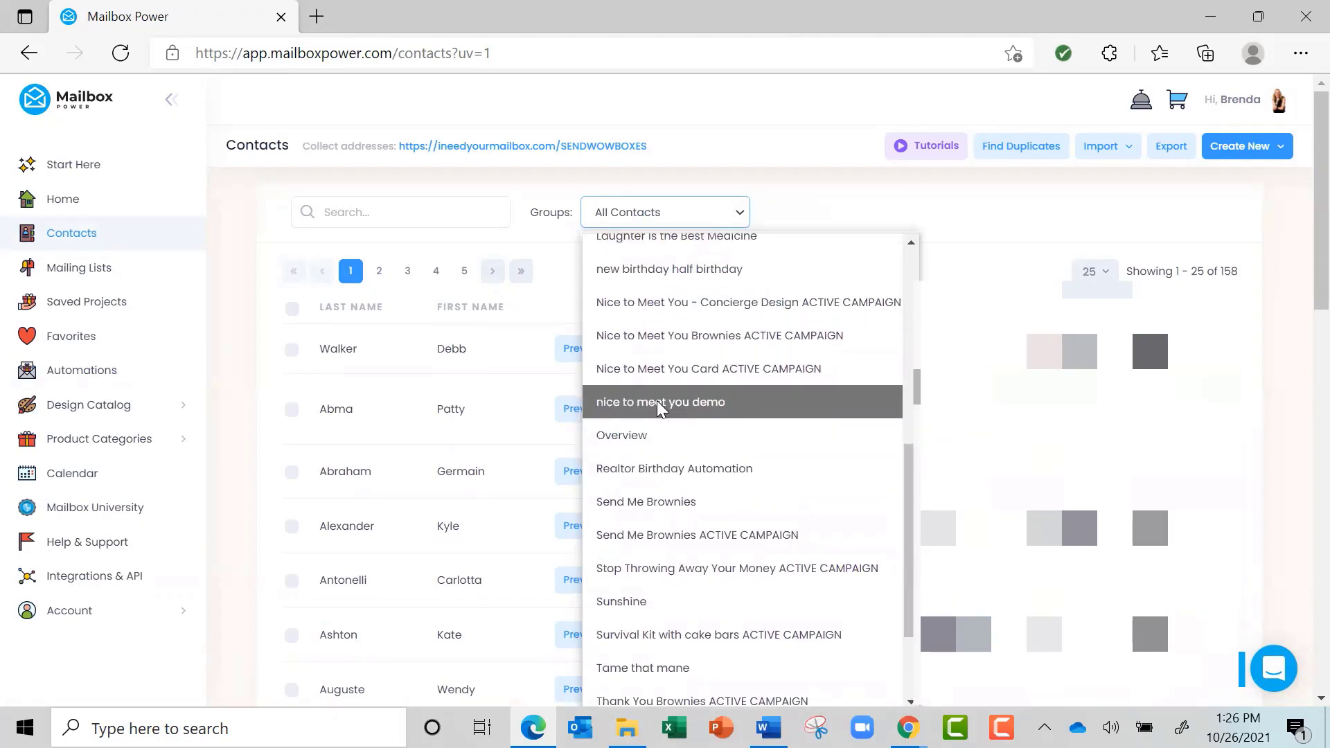
{"action": "left_click", "coordinate": [657, 400]}
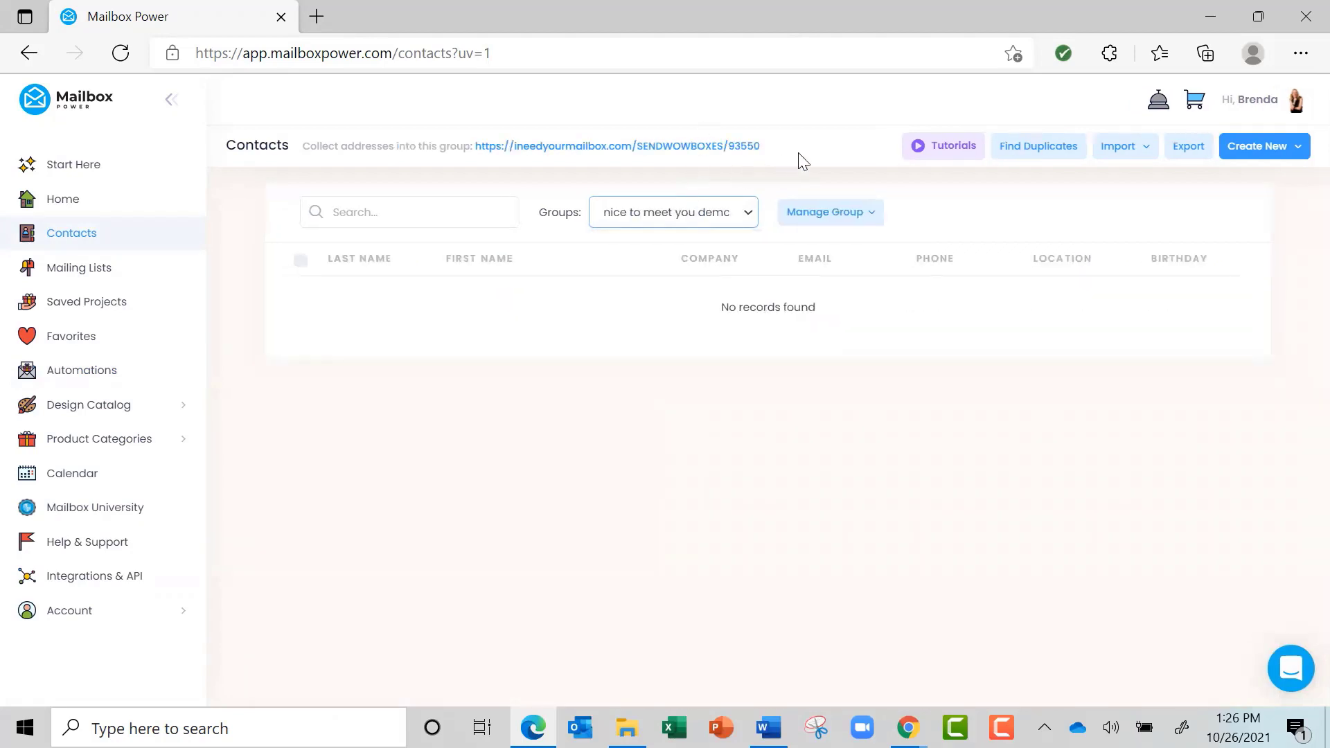
Step: Copy the link that collects addresses into the "nice to meet you demo" group
{"action": "left_click_drag", "start_coordinate": [769, 148], "coordinate": [475, 133]}
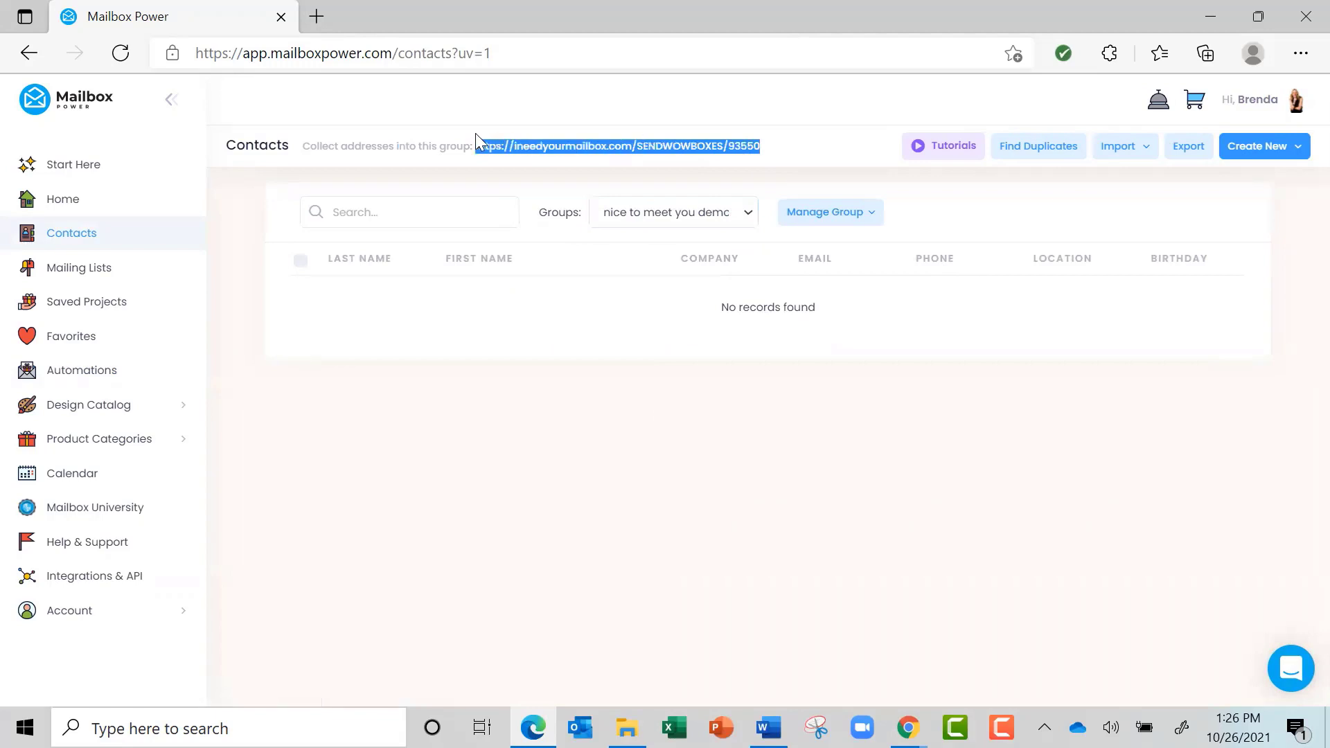
{"action": "right_click", "coordinate": [700, 156]}
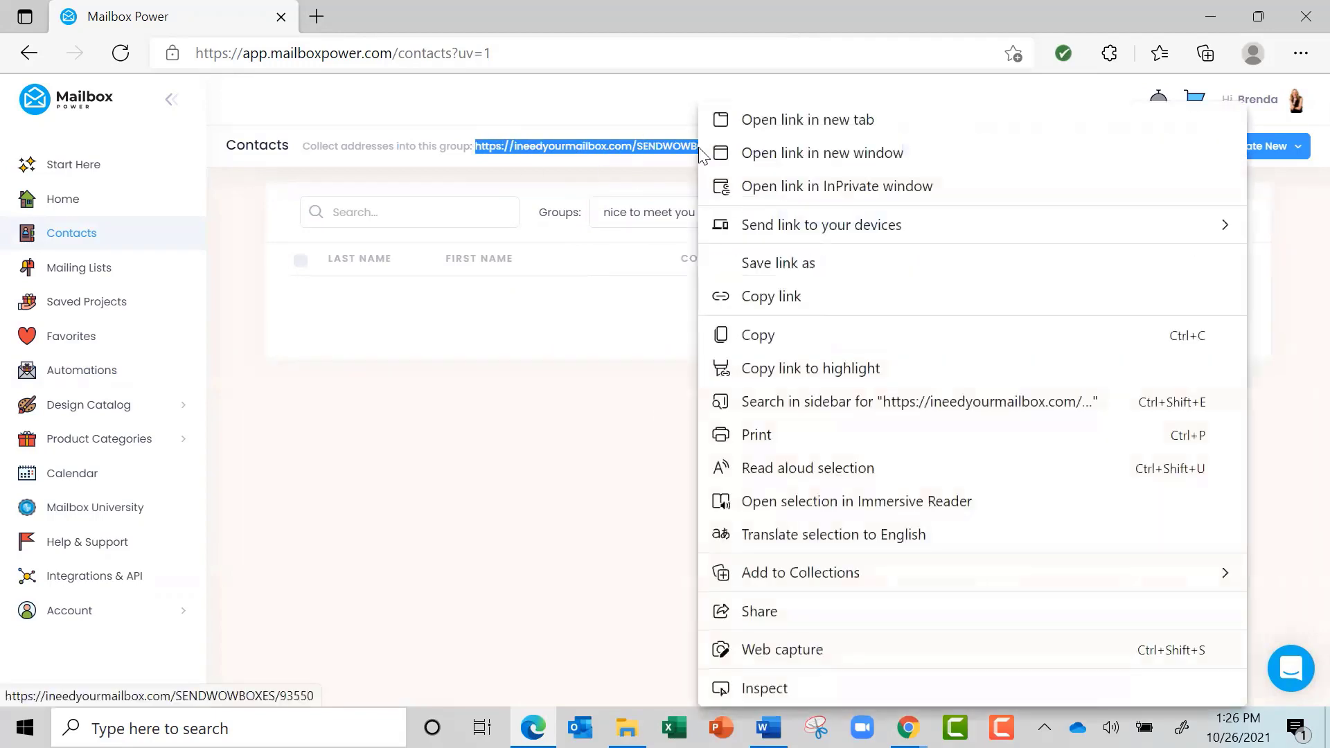
{"action": "left_click", "coordinate": [773, 298]}
{"action": "left_click", "coordinate": [797, 114]}
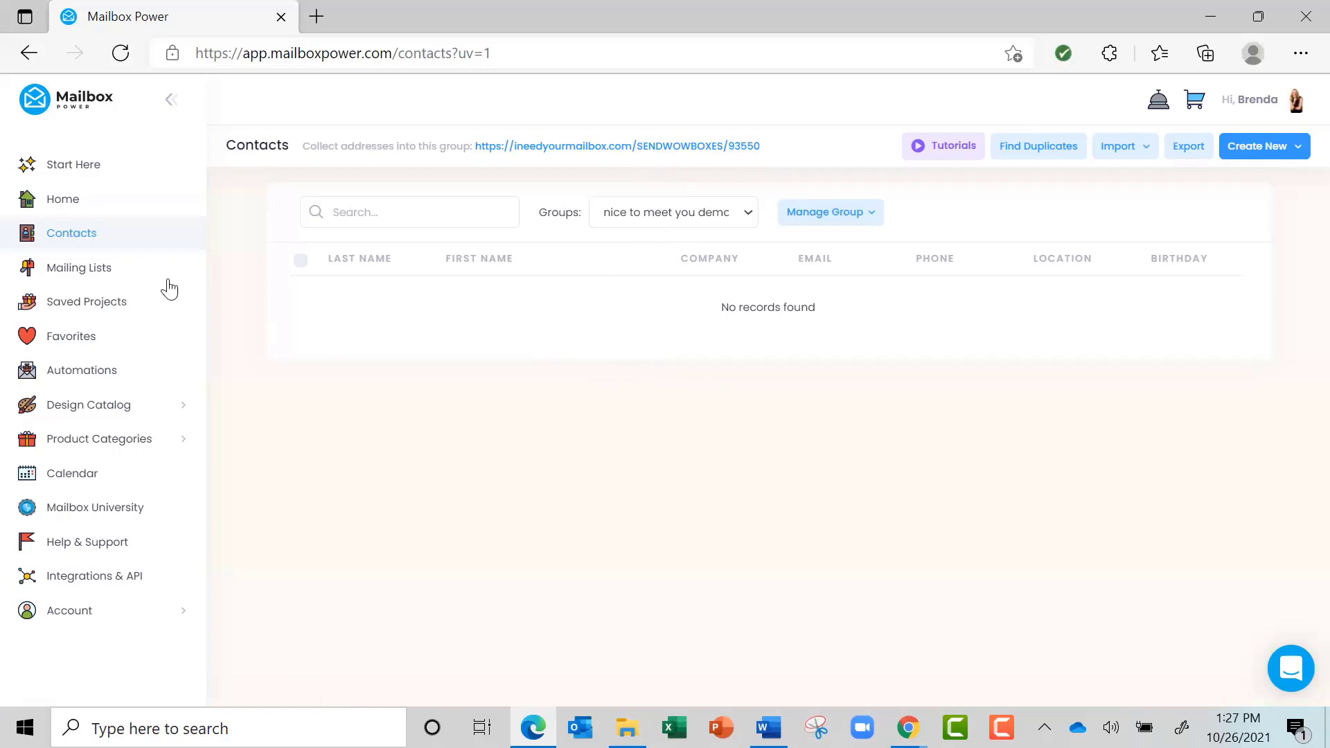
Step: Return to all contacts and search for a contact by first name
{"action": "left_click", "coordinate": [84, 235]}
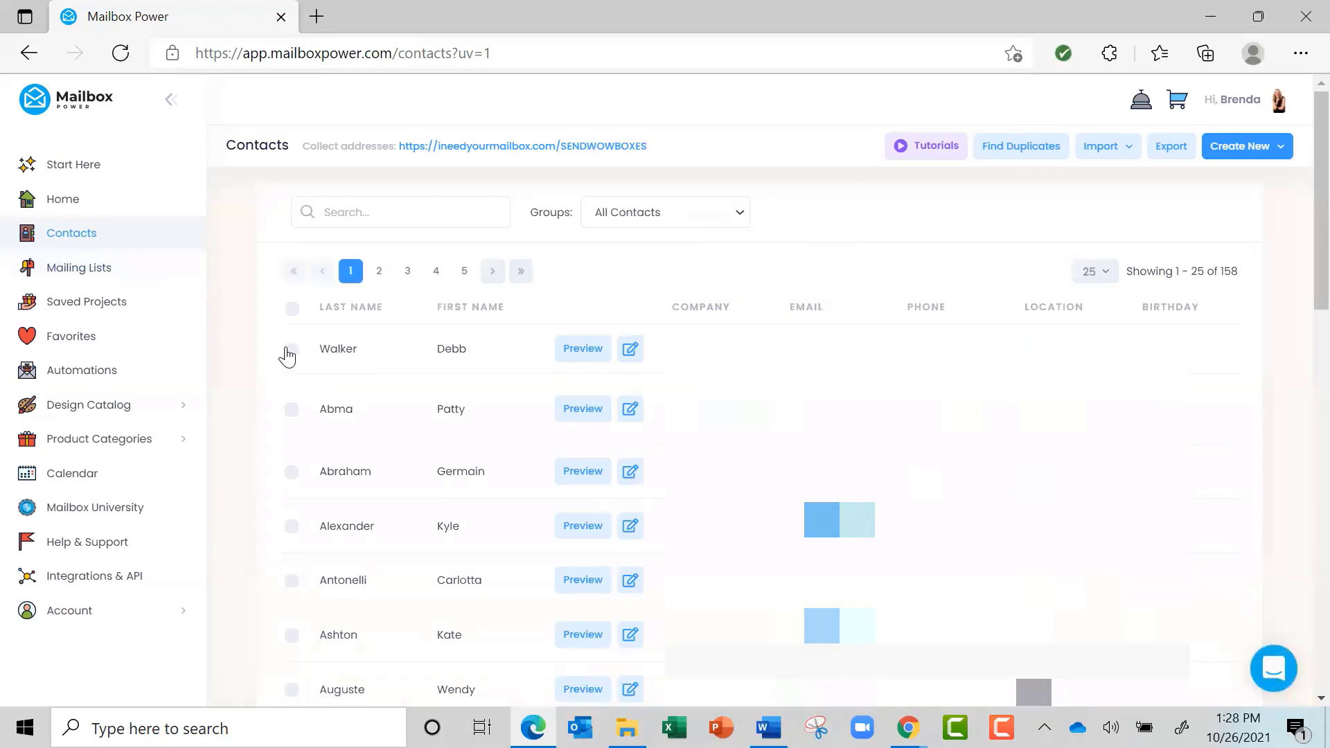
{"action": "left_click", "coordinate": [442, 206]}
{"action": "type", "text": "gabriella"}
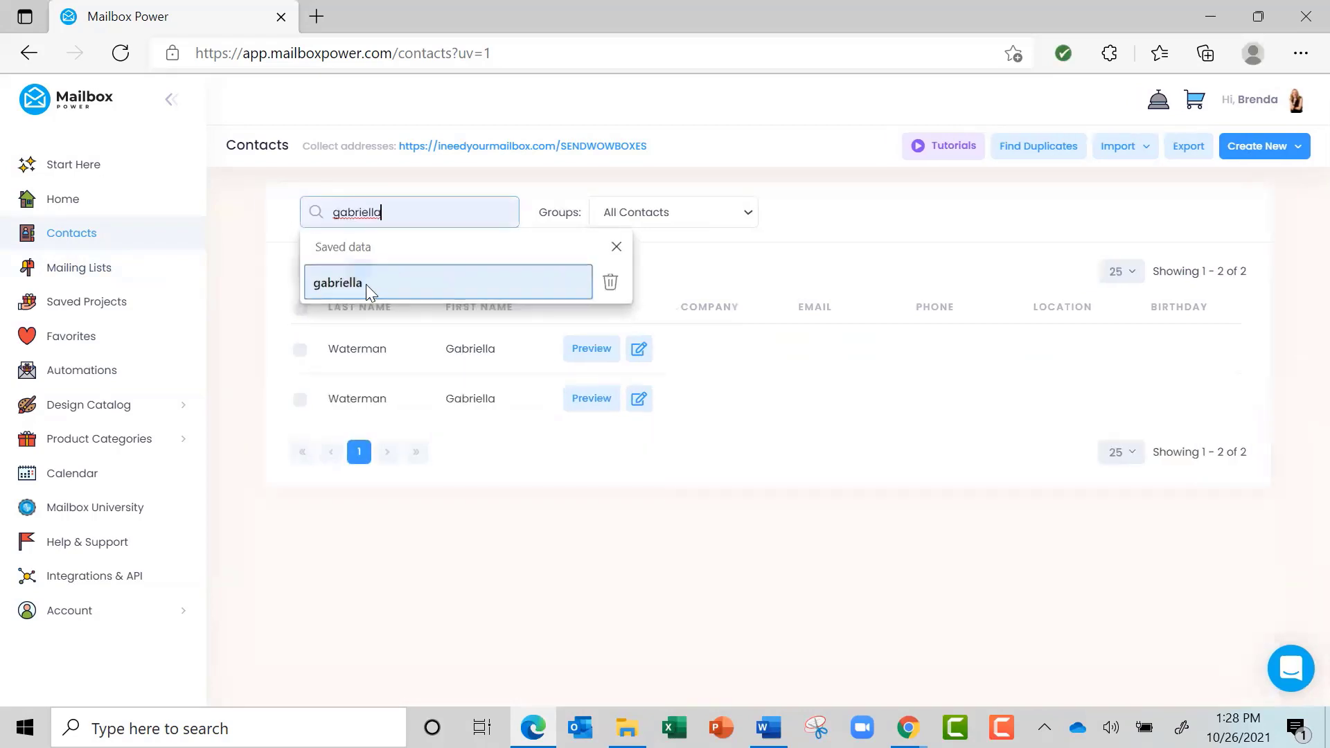
Step: Open the first matching contact for editing and review the groups the contact can be added to
{"action": "left_click", "coordinate": [366, 284]}
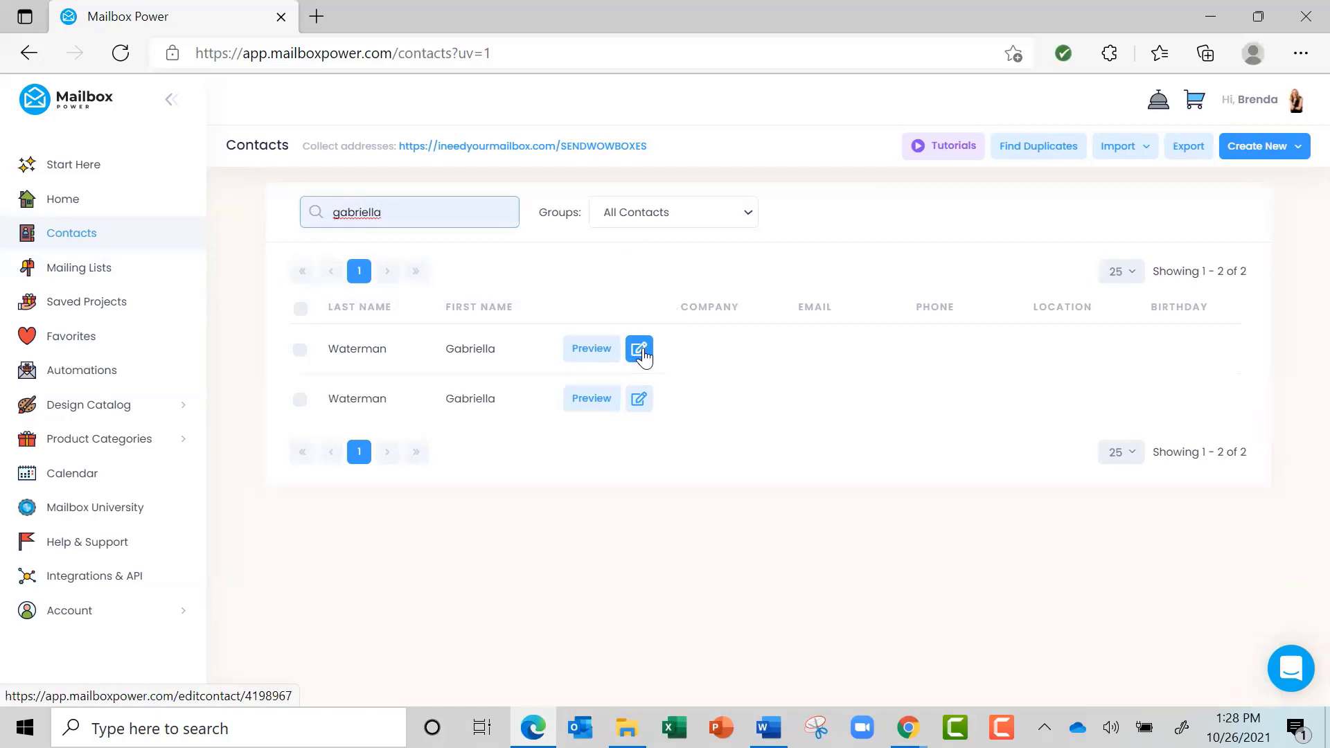
{"action": "left_click", "coordinate": [641, 353]}
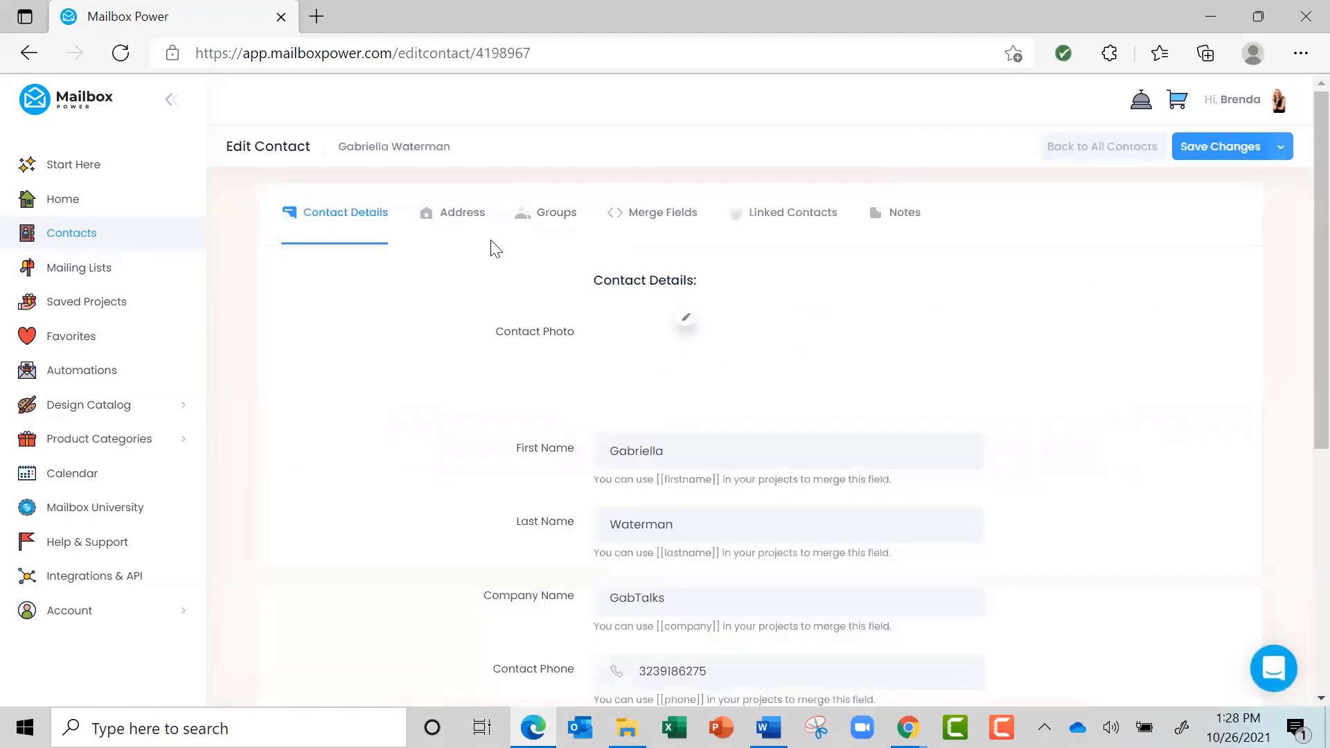
{"action": "left_click", "coordinate": [547, 214]}
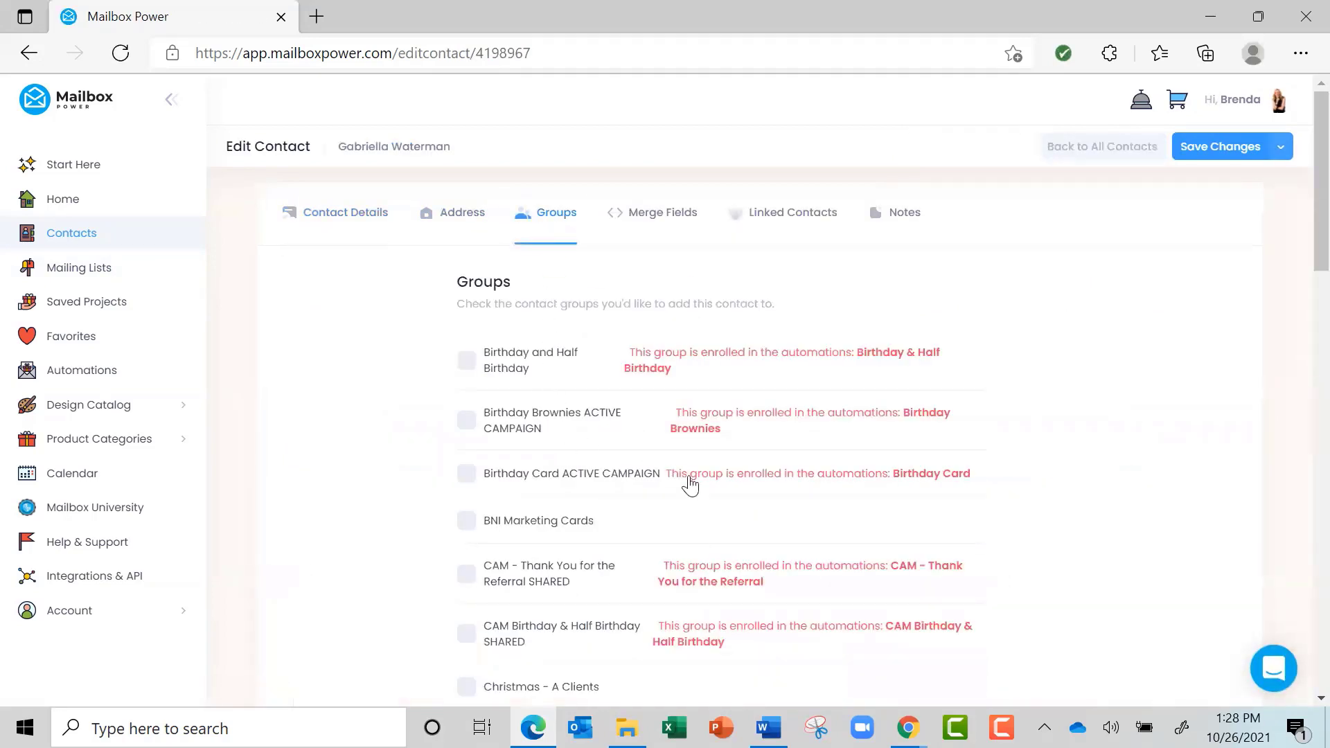
{"action": "scroll", "coordinate": [690, 485], "scroll_direction": "down", "scroll_amount": 12}
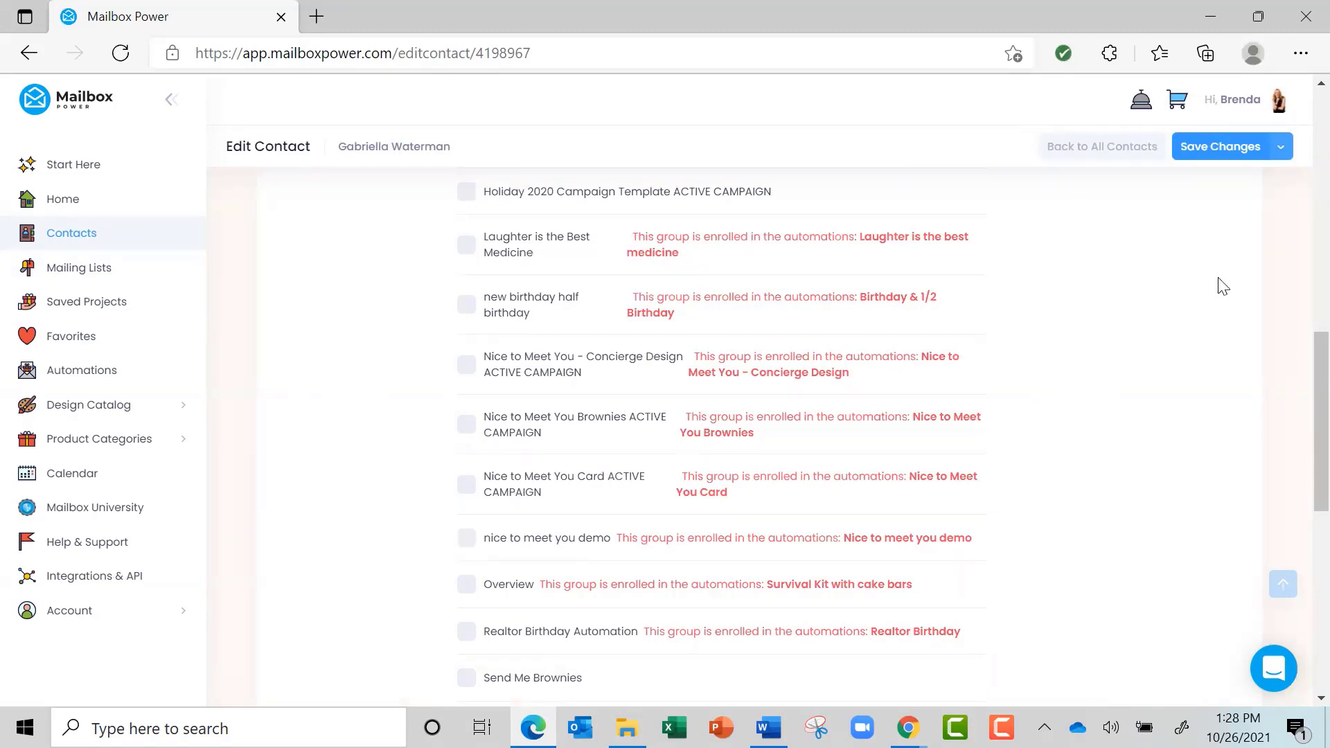
{"action": "scroll", "coordinate": [1220, 285], "scroll_direction": "up", "scroll_amount": 10}
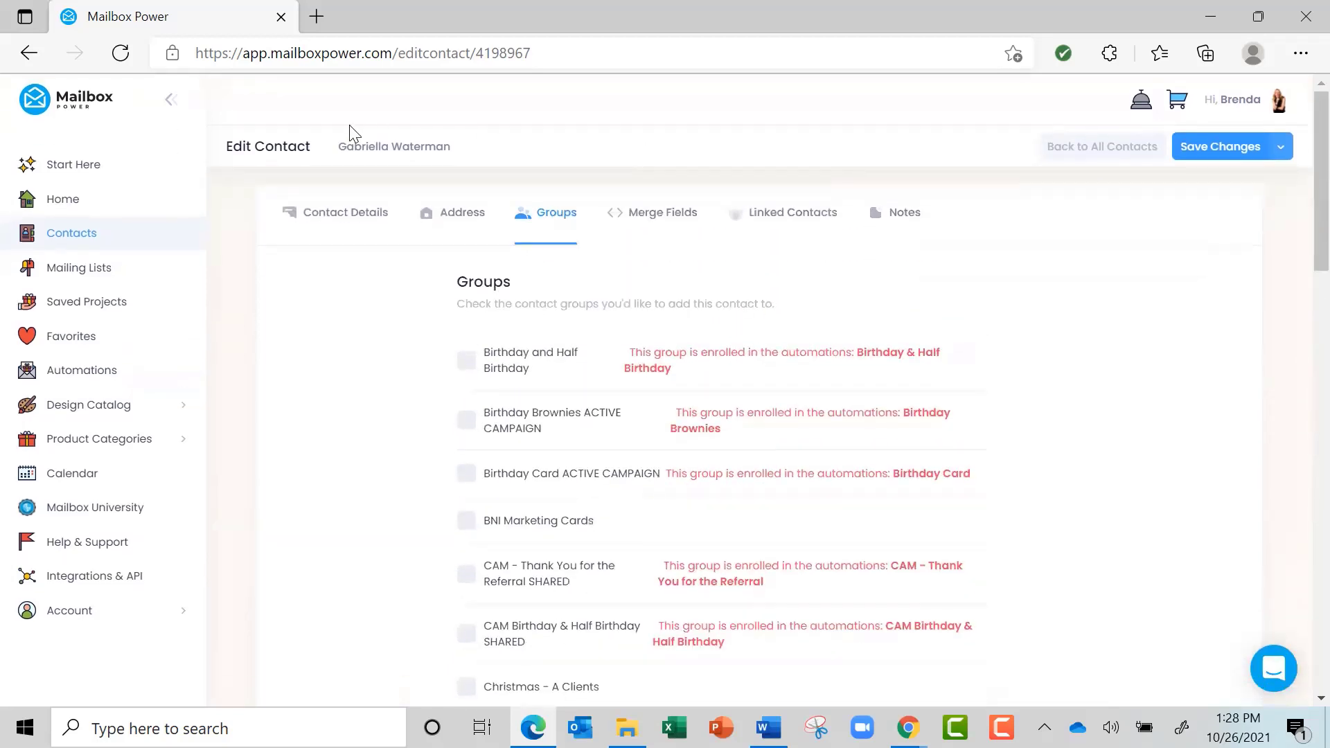
Step: Start a custom mailing list order that targets individuals who are only new movers
{"action": "left_click", "coordinate": [76, 238]}
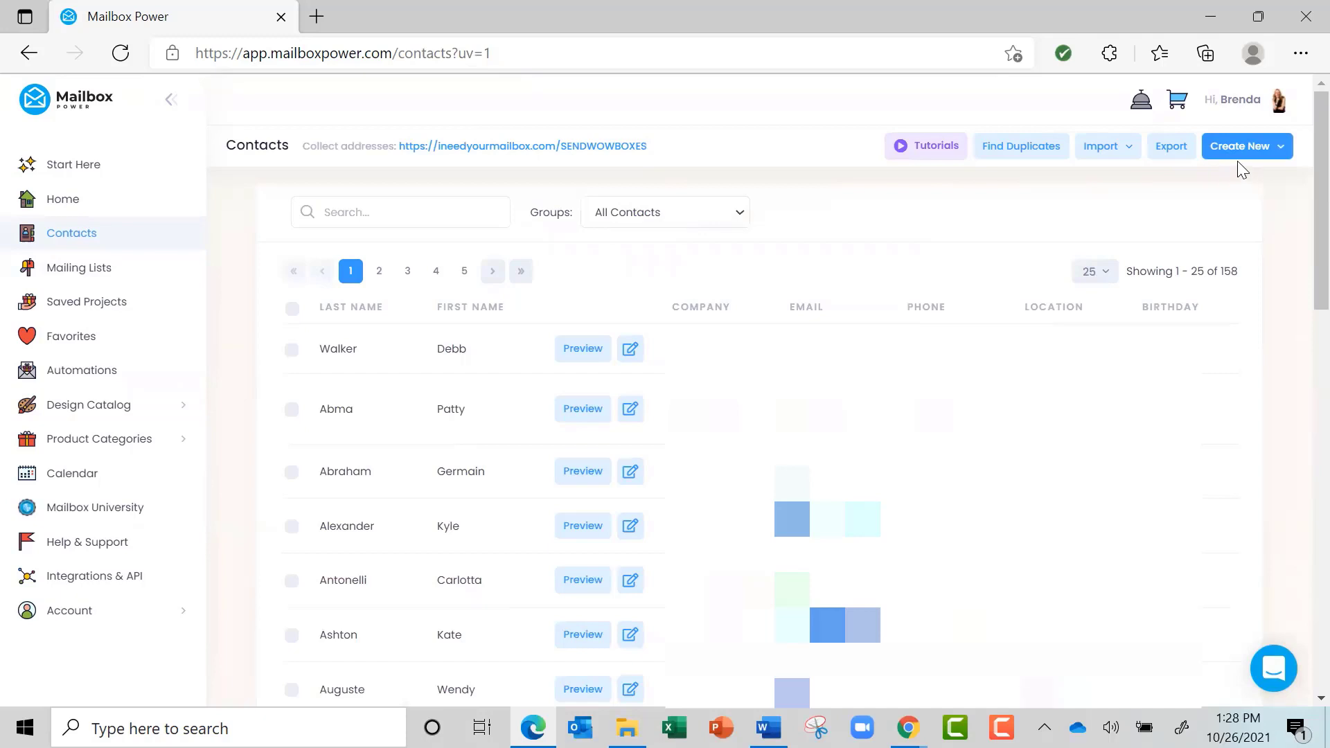
{"action": "left_click", "coordinate": [76, 274]}
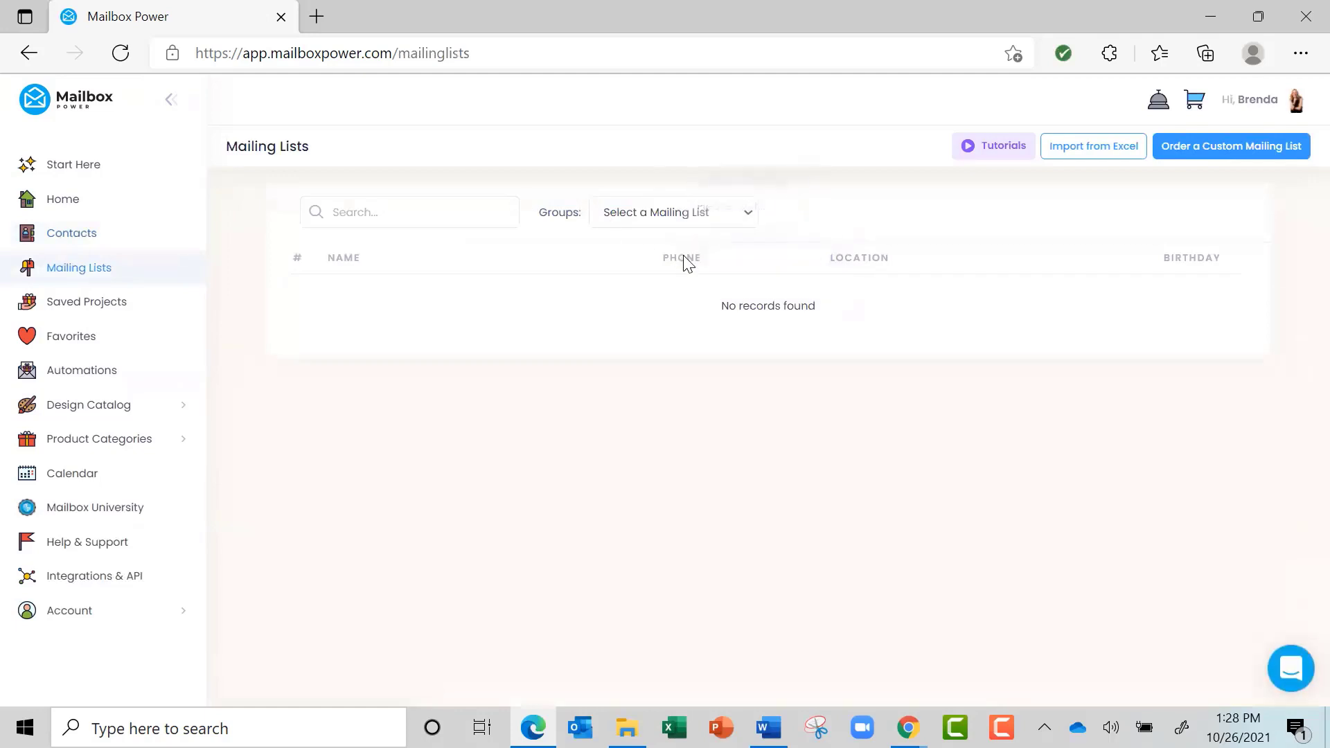
{"action": "left_click", "coordinate": [1221, 159]}
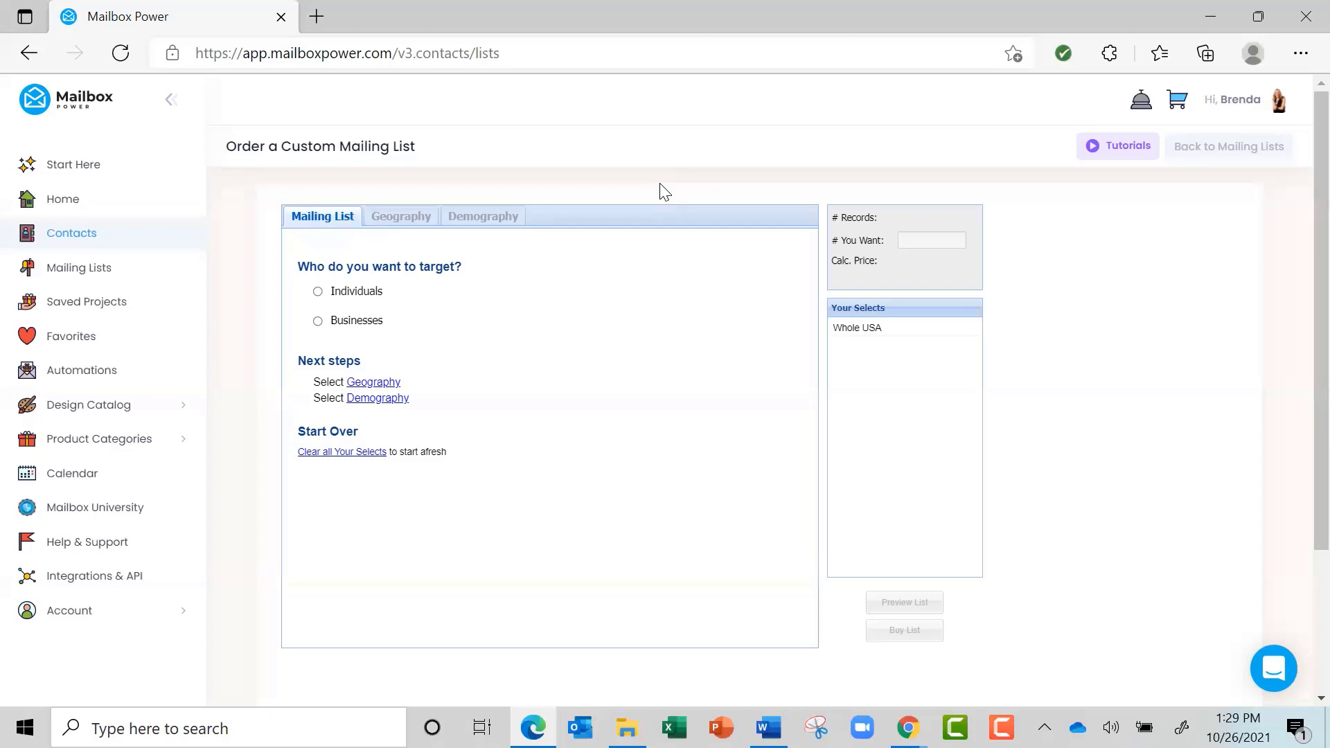
{"action": "left_click", "coordinate": [318, 292]}
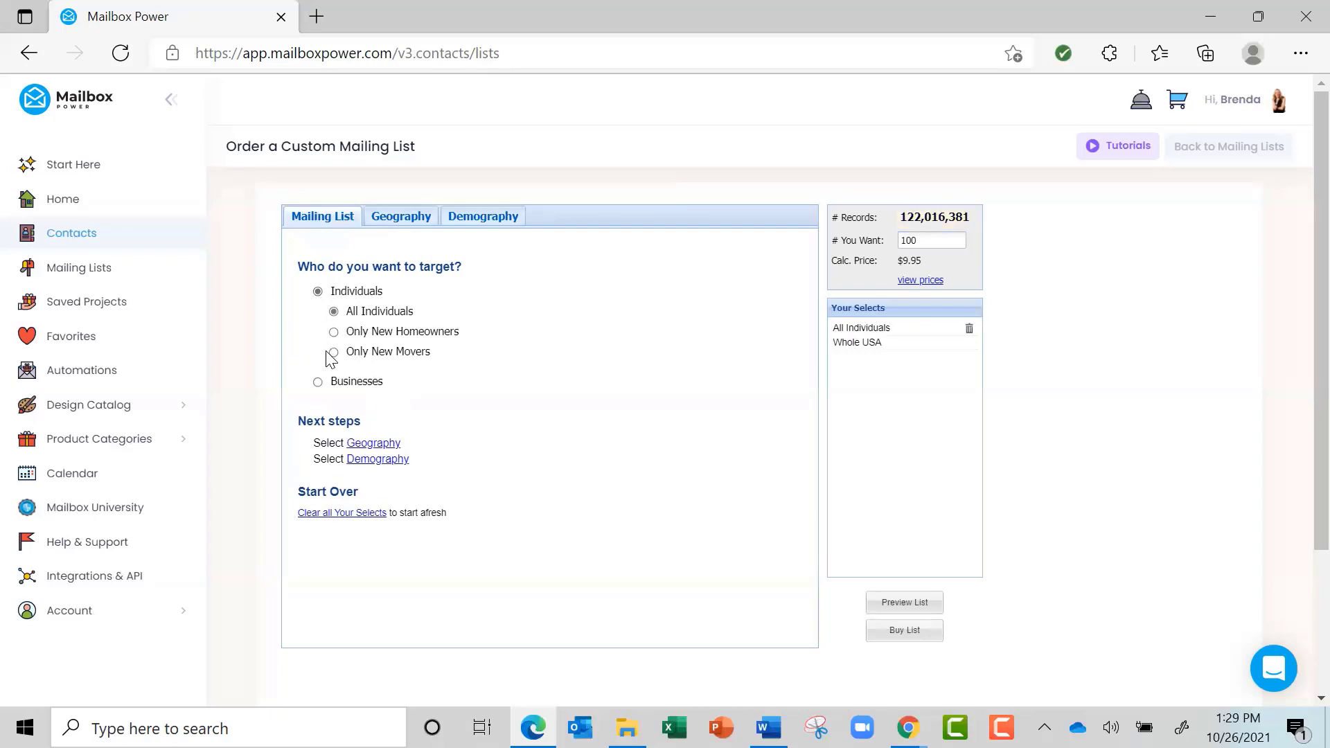
{"action": "left_click", "coordinate": [333, 352]}
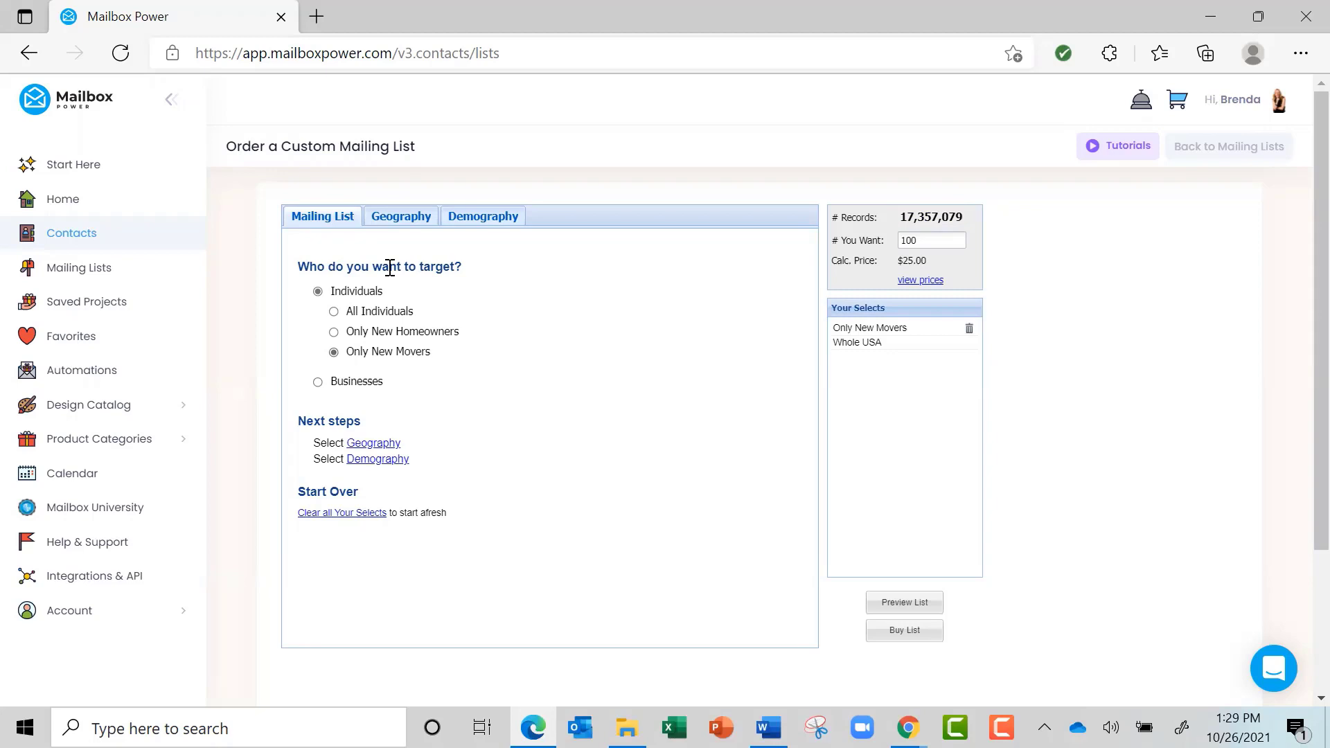
Step: Limit the mailing list's geography to zip code 80923, CO
{"action": "left_click", "coordinate": [399, 220]}
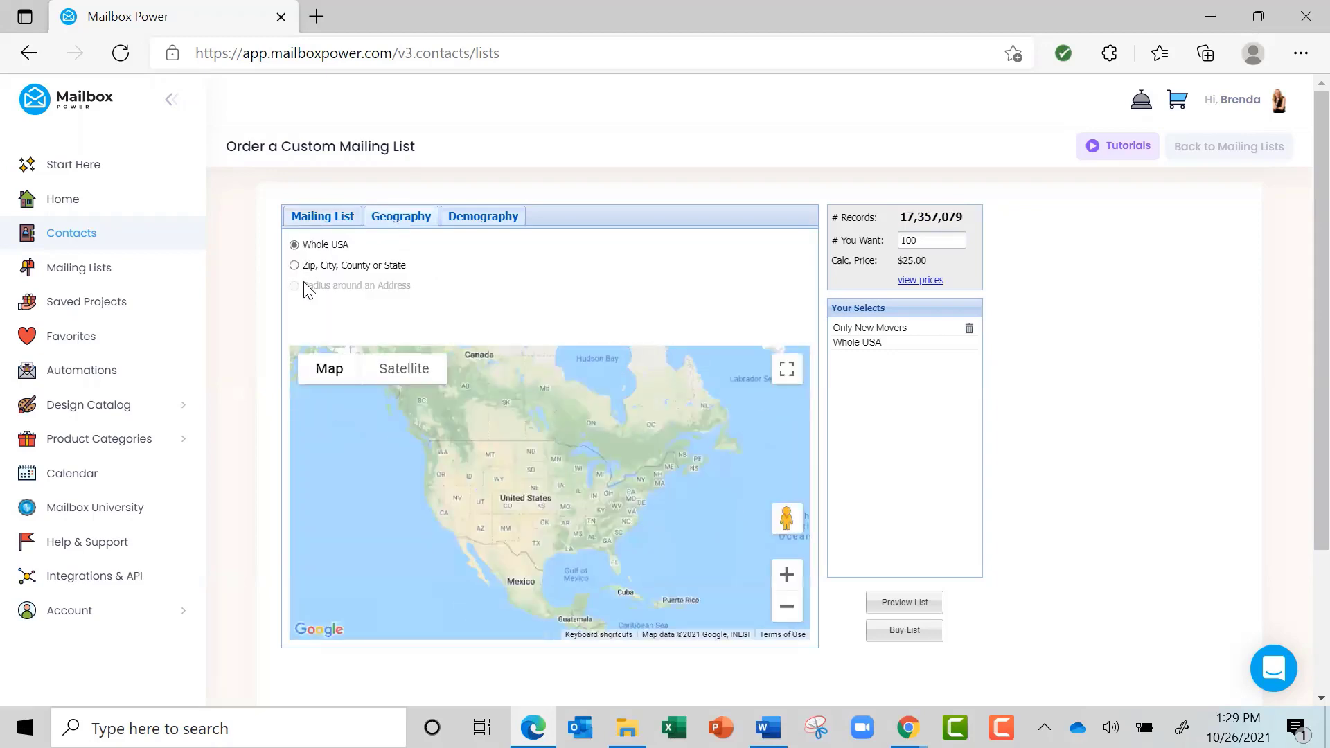
{"action": "left_click", "coordinate": [294, 265]}
{"action": "left_click", "coordinate": [572, 247]}
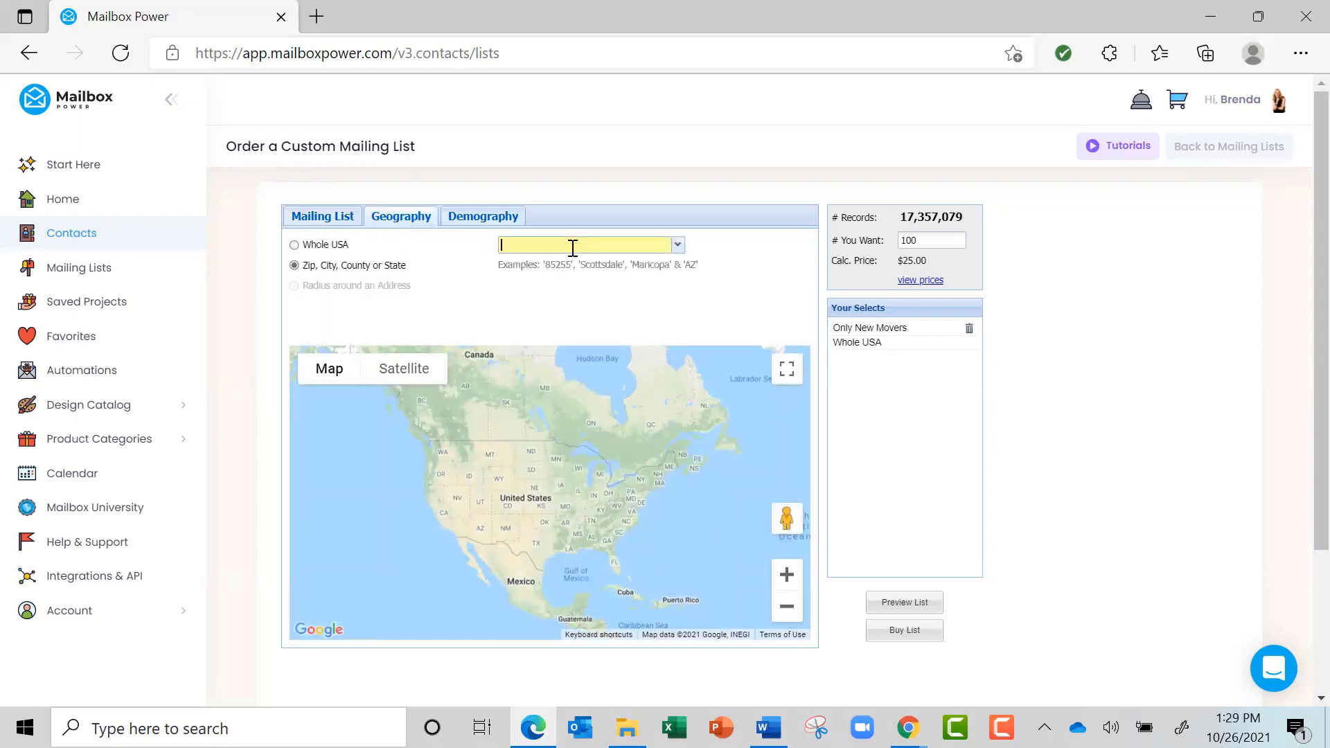
{"action": "type", "text": "80923"}
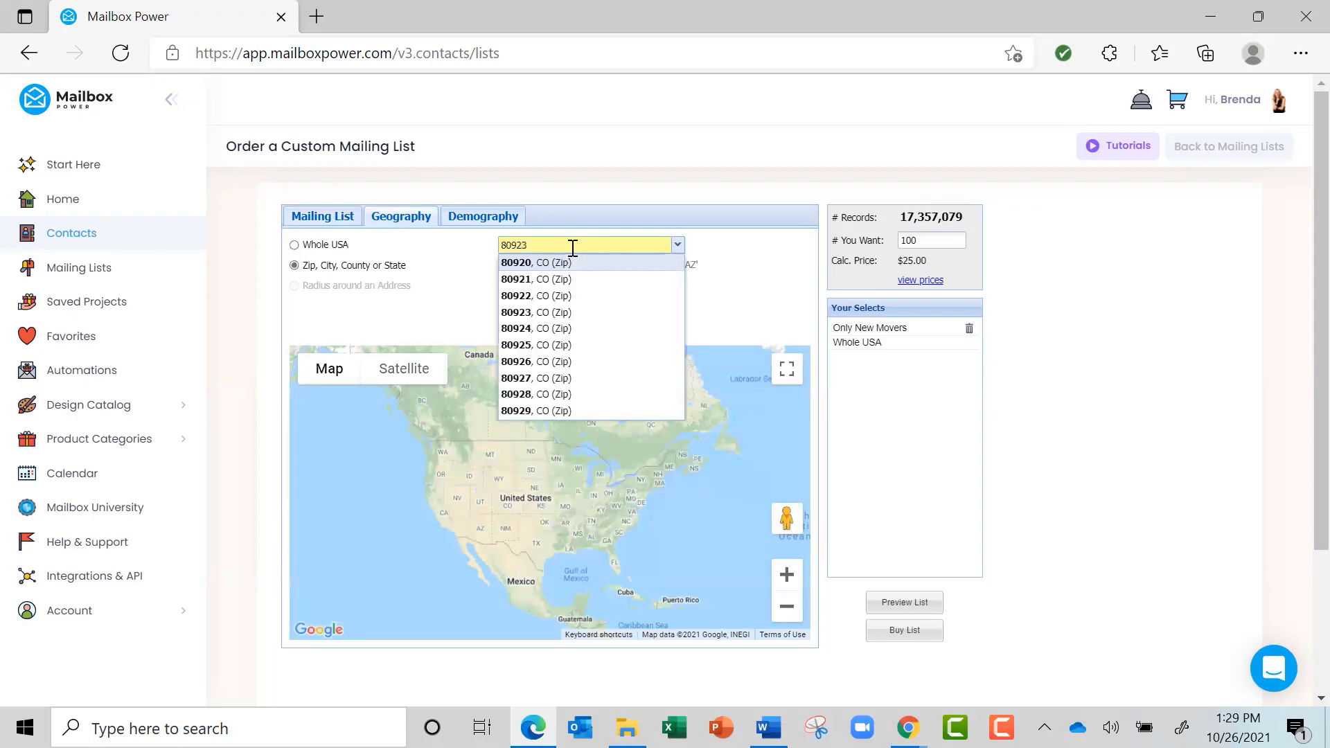
{"action": "left_click", "coordinate": [551, 265]}
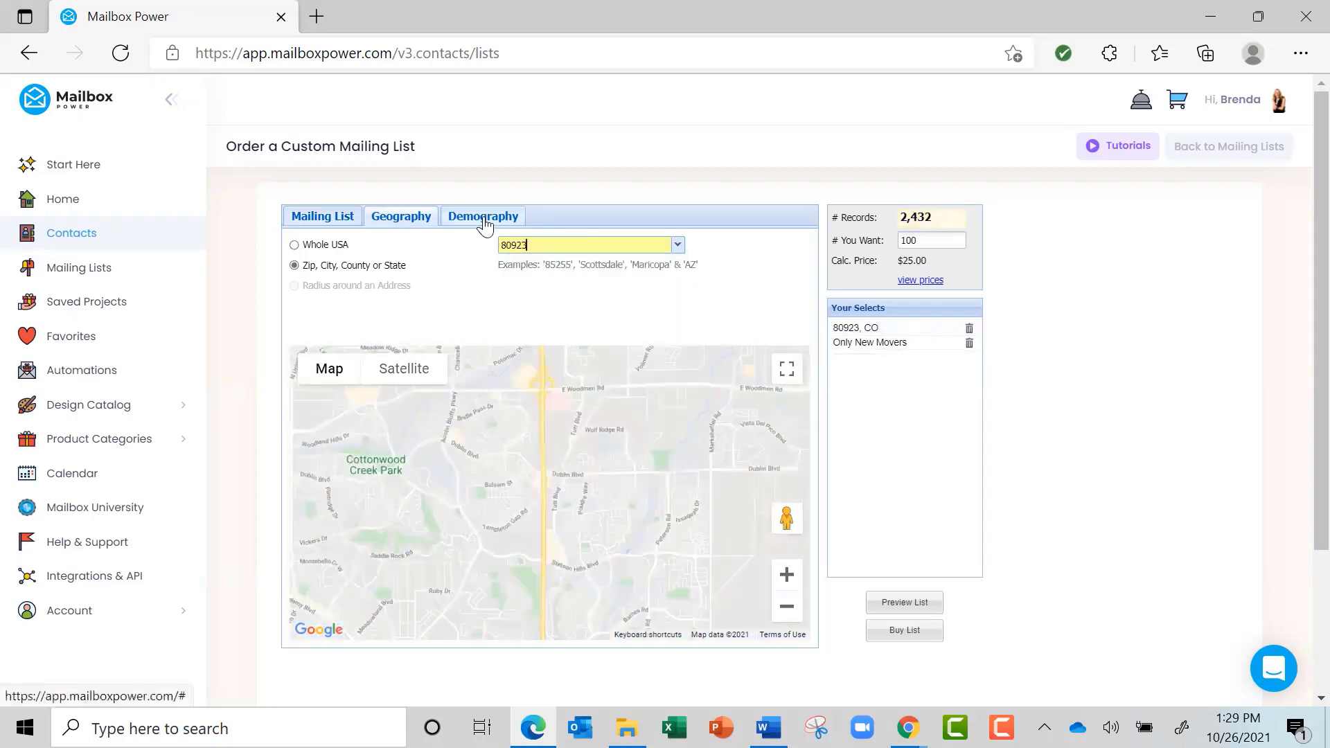
Step: Restrict the mailing list's demography to moves within the last 60 days and to the female gender
{"action": "left_click", "coordinate": [484, 218]}
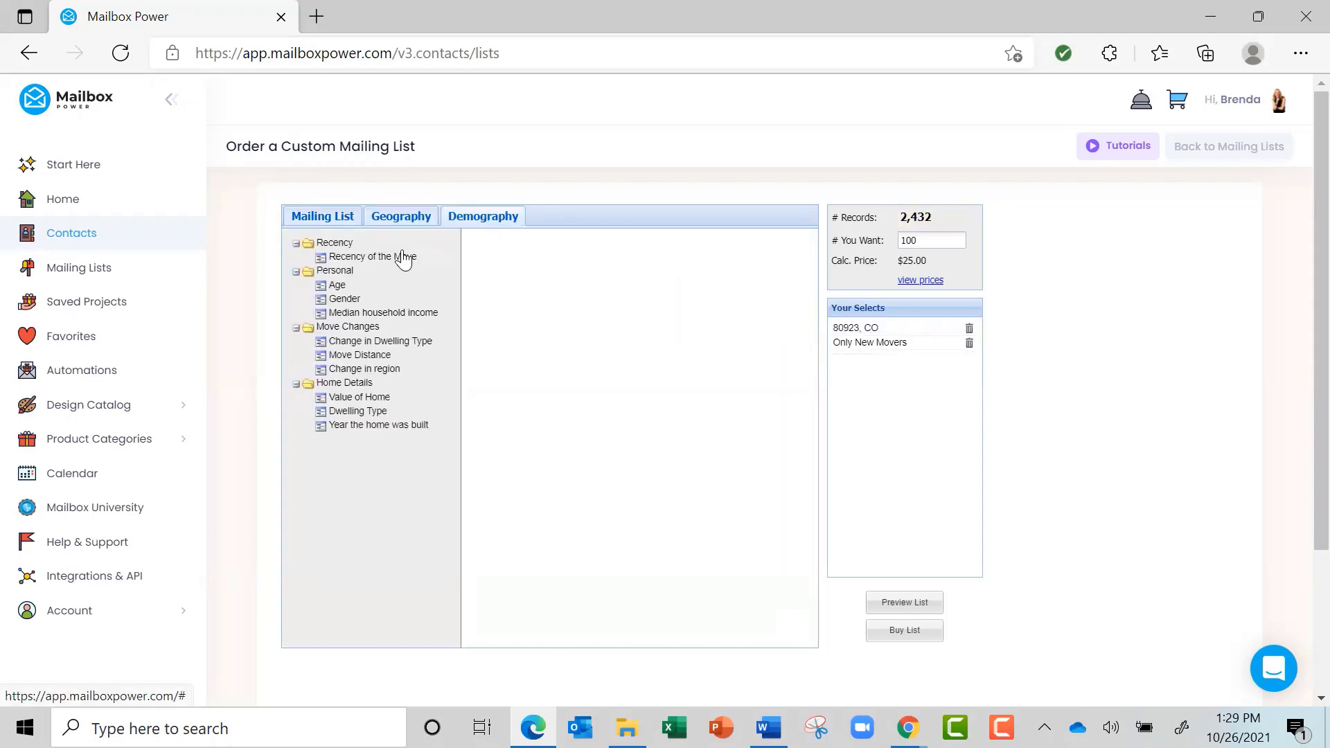
{"action": "left_click", "coordinate": [381, 258]}
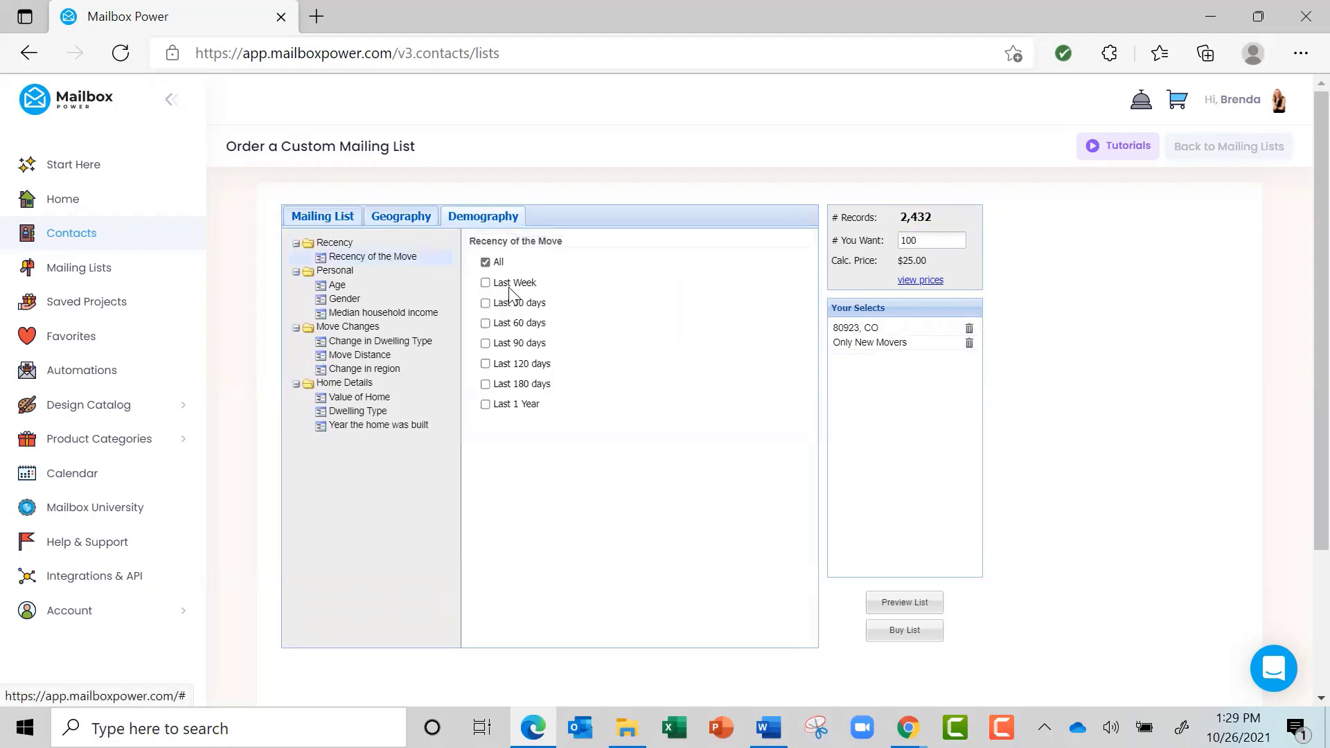
{"action": "left_click", "coordinate": [486, 324]}
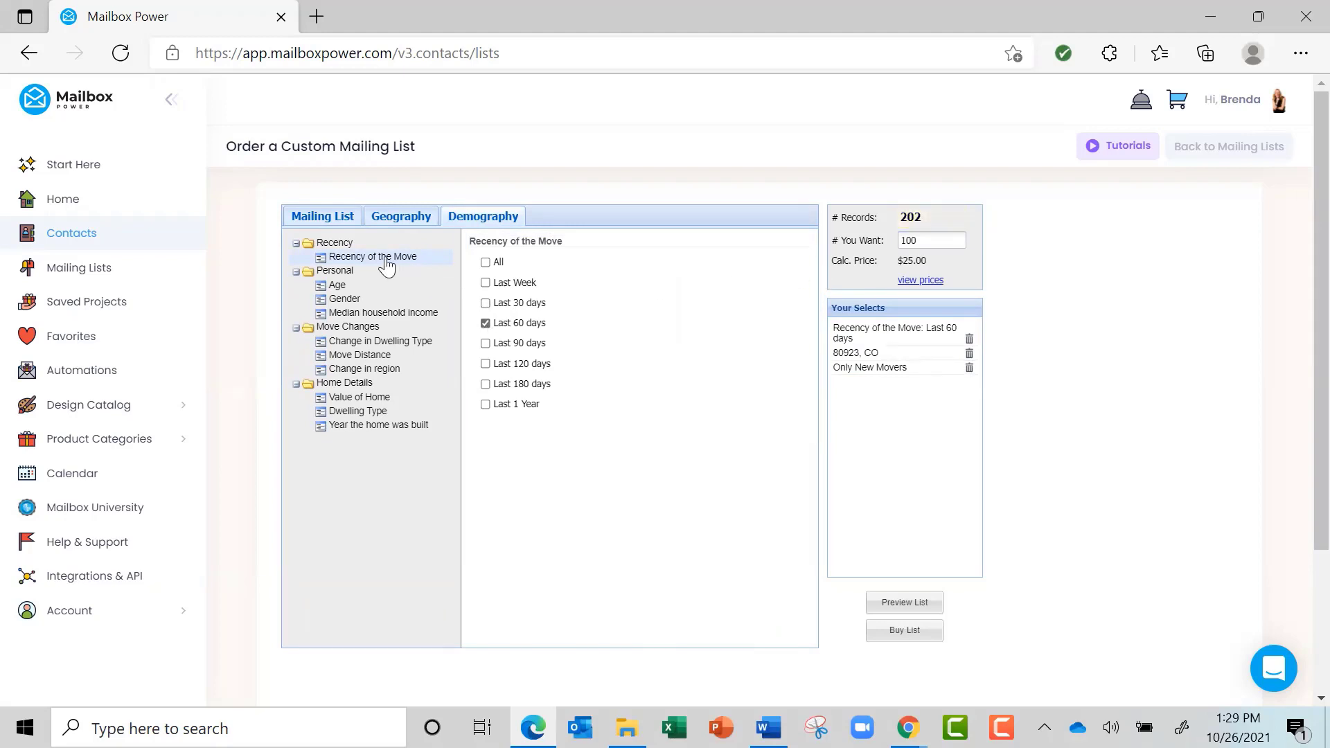
{"action": "left_click", "coordinate": [339, 286]}
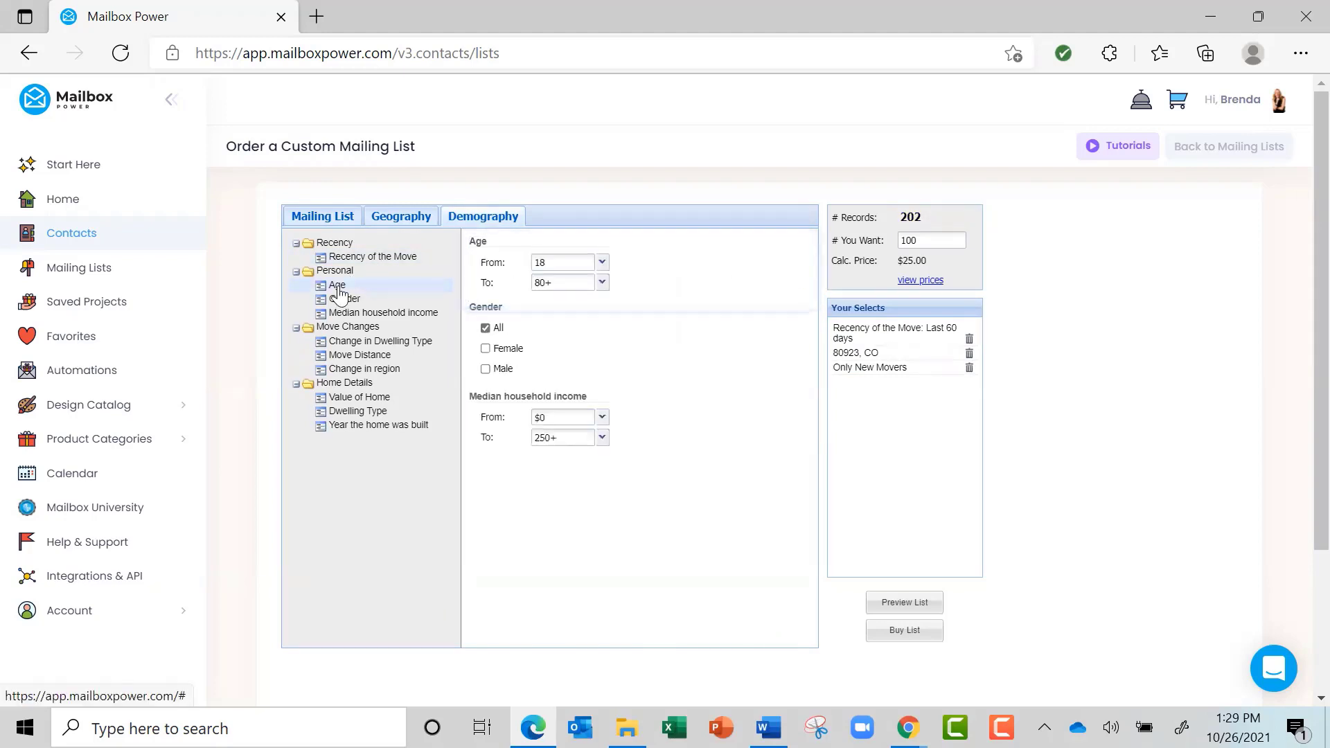
{"action": "left_click", "coordinate": [486, 348]}
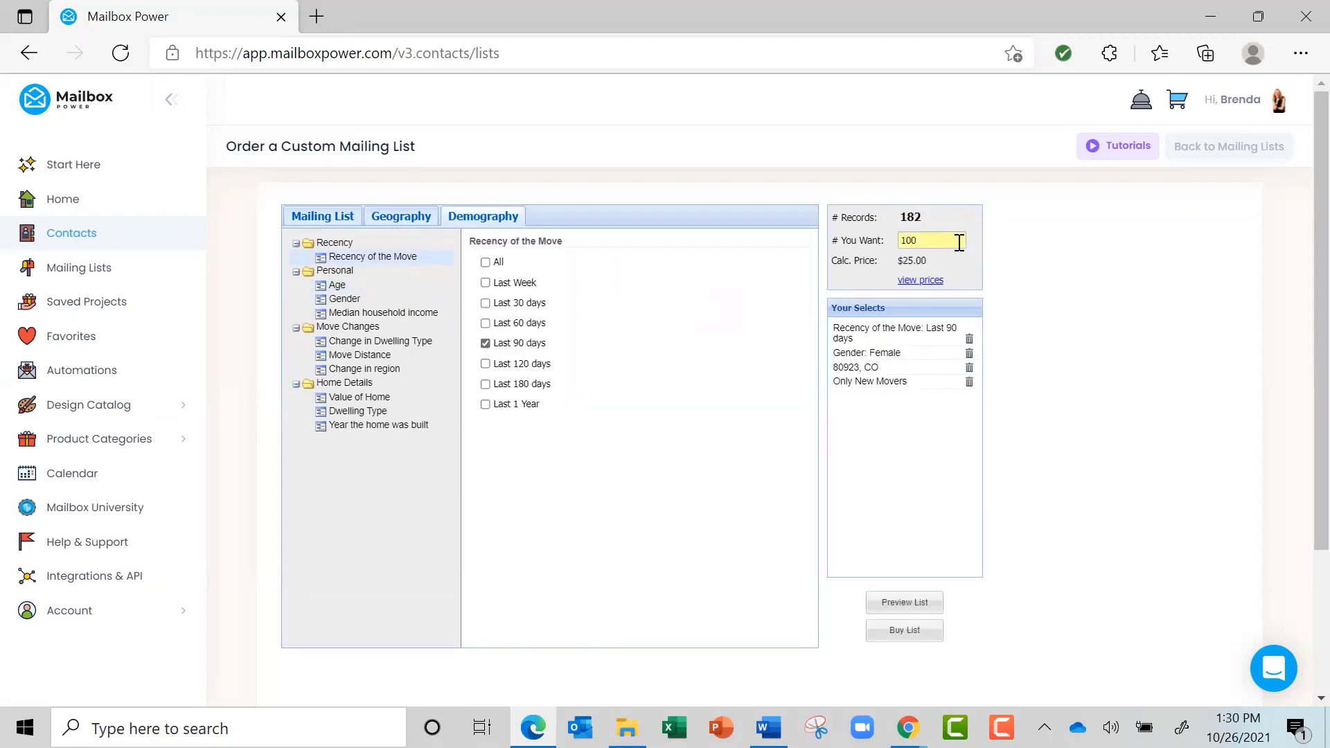
Step: Set the number of mailing list records wanted to 182
{"action": "double_click", "coordinate": [959, 242]}
{"action": "type", "text": "18"}
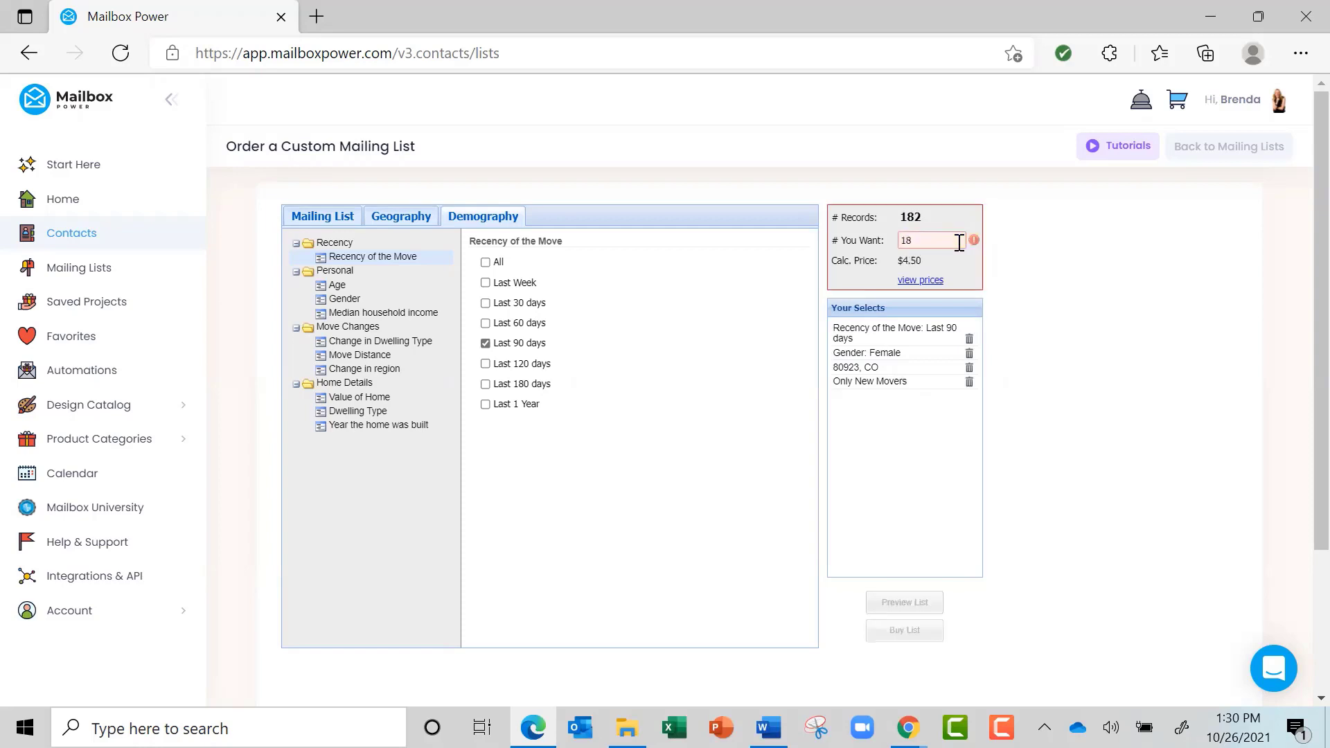
{"action": "type", "text": "2"}
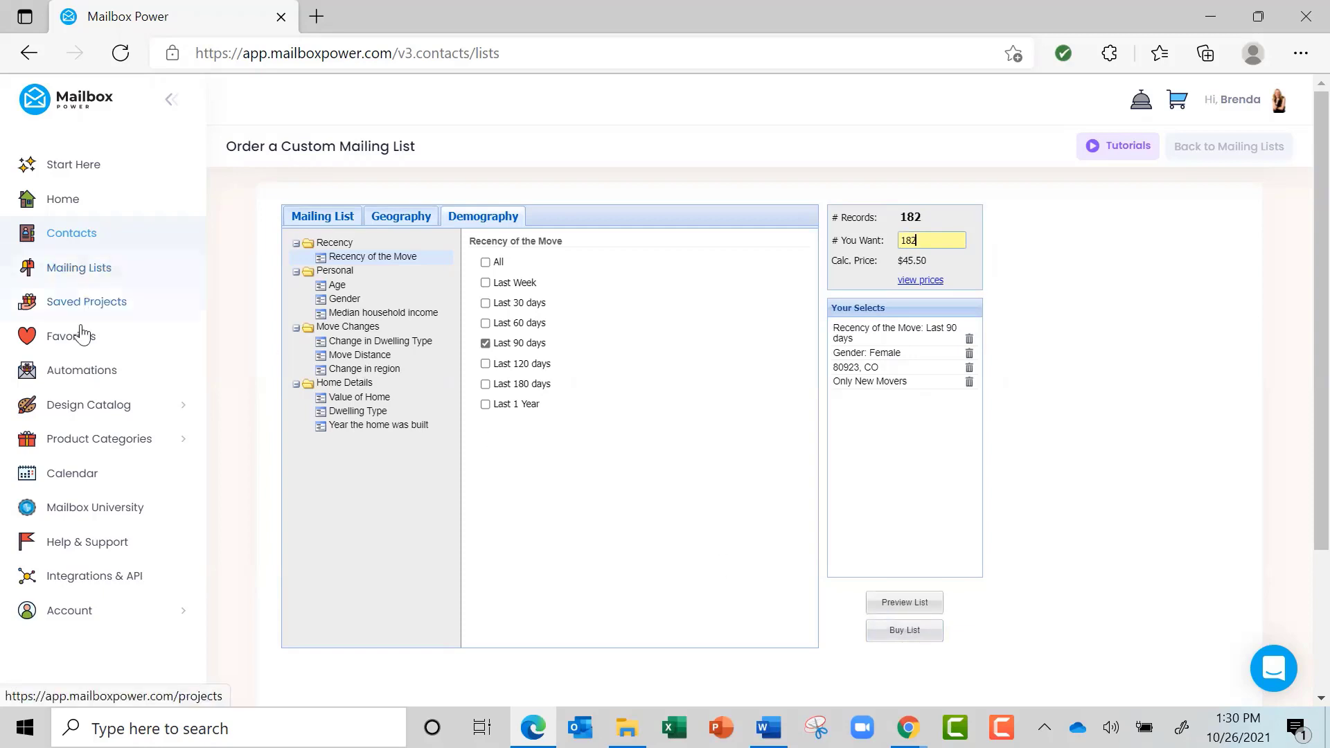
Step: Open the recently added designs in the design catalog and search for "hair"
{"action": "left_click", "coordinate": [99, 413]}
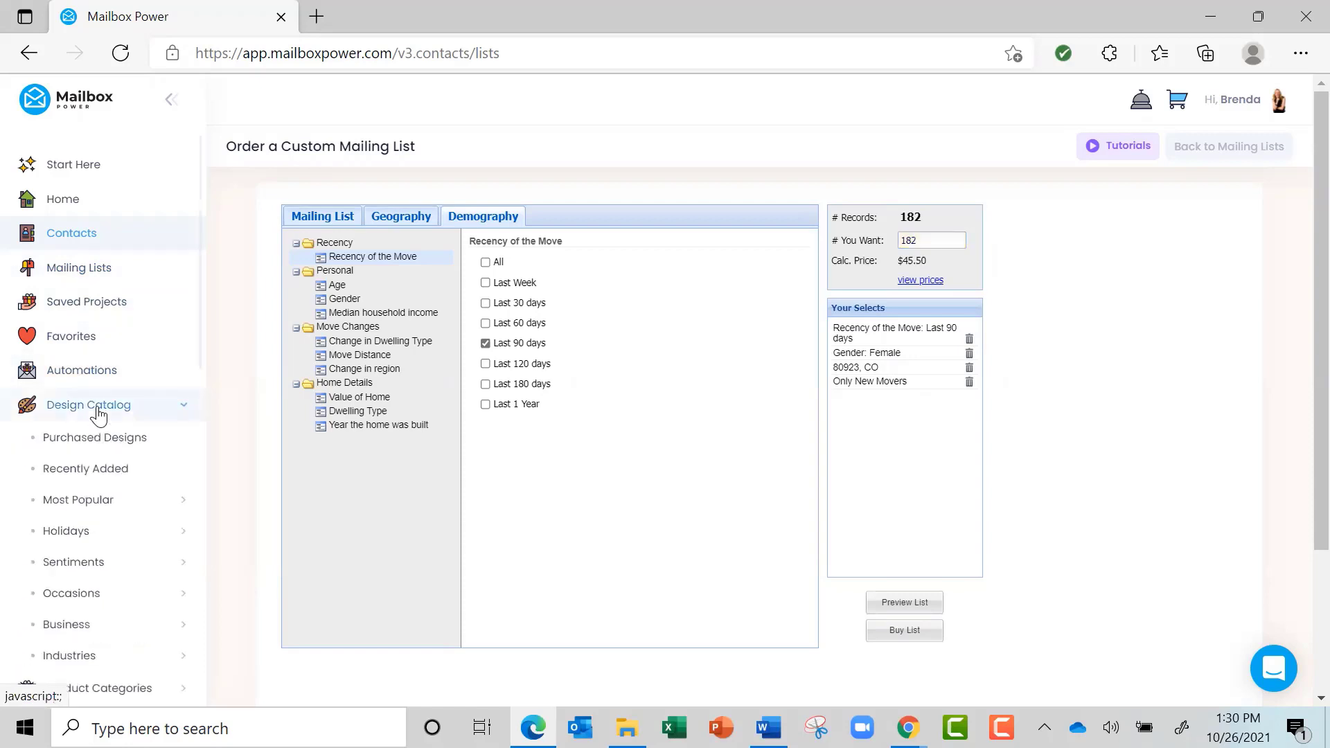
{"action": "left_click", "coordinate": [87, 471]}
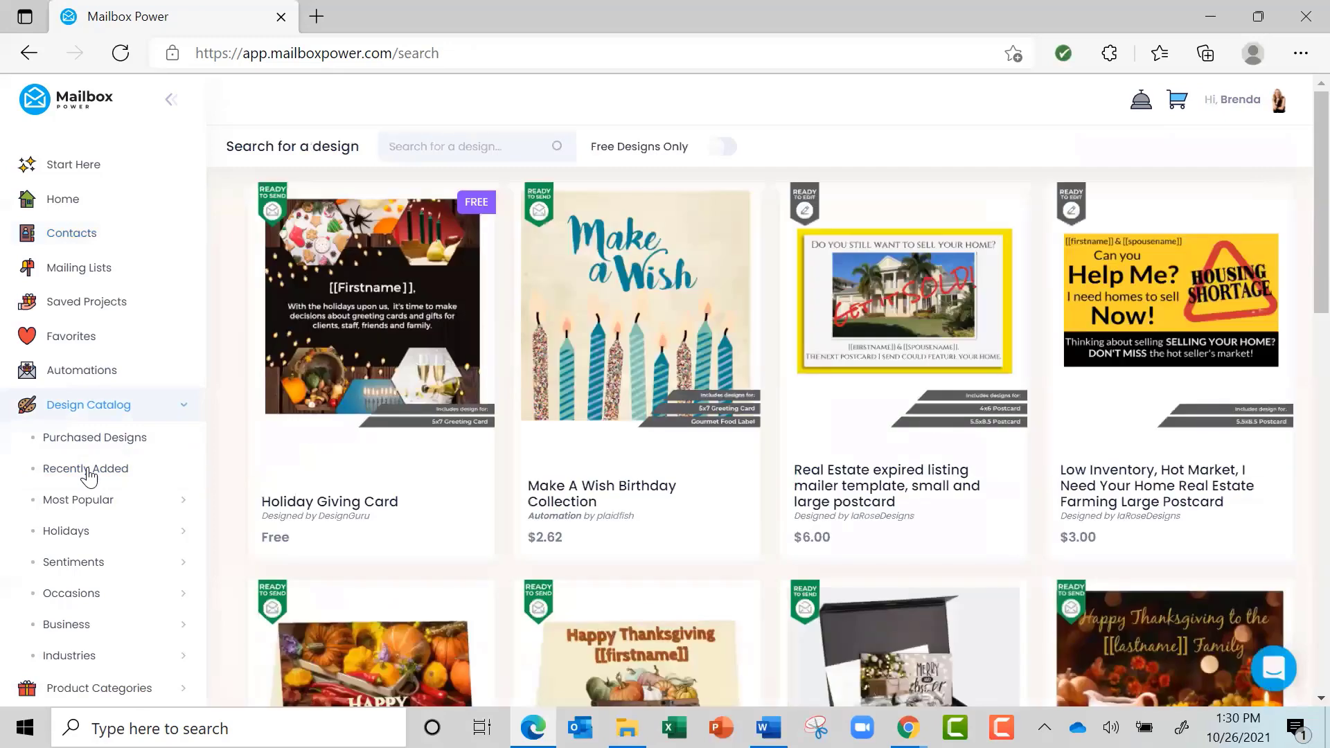
{"action": "left_click", "coordinate": [458, 151]}
{"action": "type", "text": "holi"}
{"action": "key", "text": "Return"}
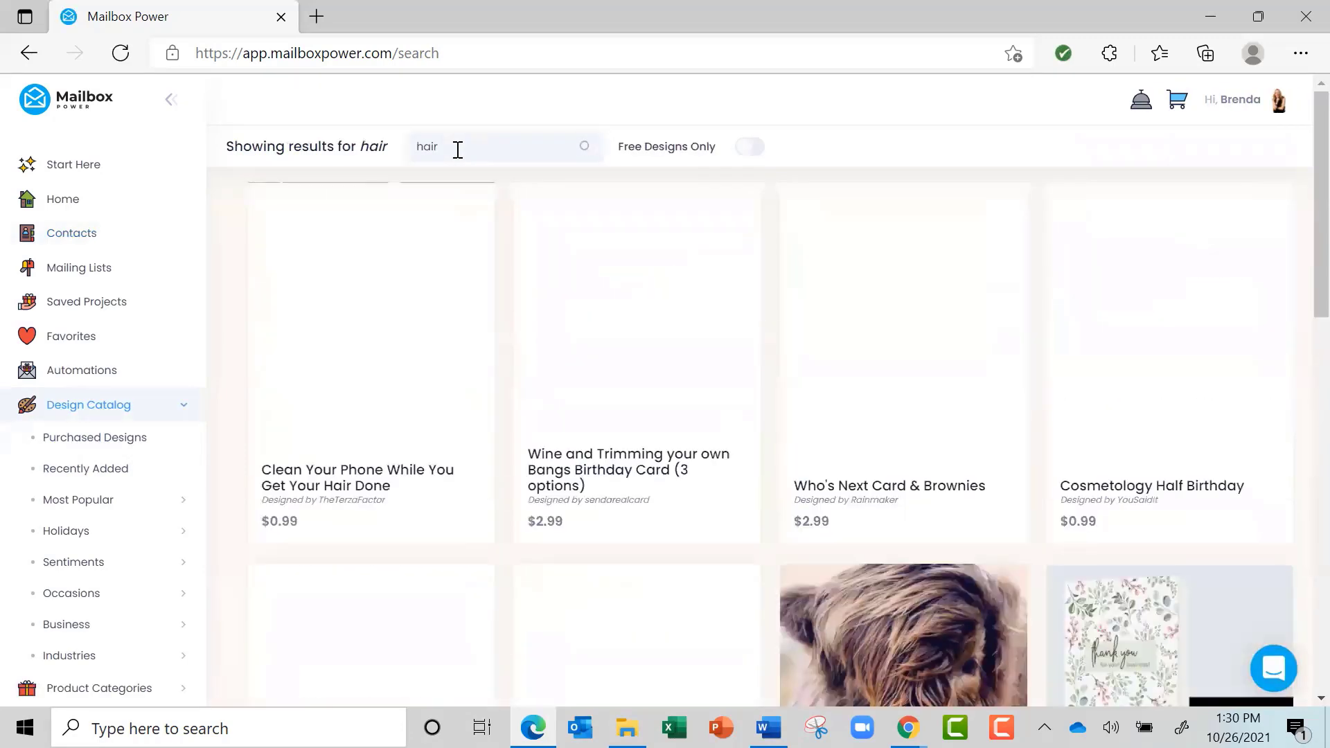
{"action": "scroll", "coordinate": [458, 149], "scroll_direction": "down", "scroll_amount": 5}
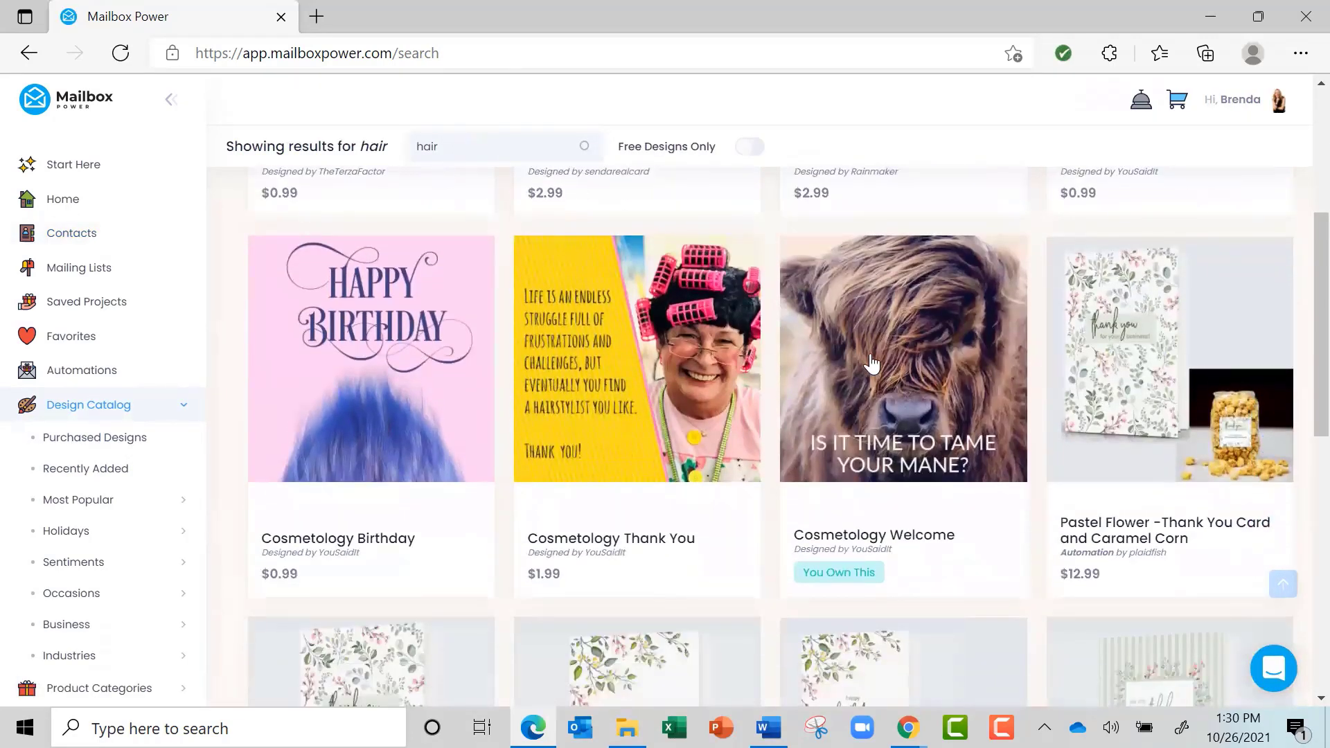
Step: Open the Cosmetology Welcome design and preview the front and back of its 4x6 postcard
{"action": "left_click", "coordinate": [919, 337]}
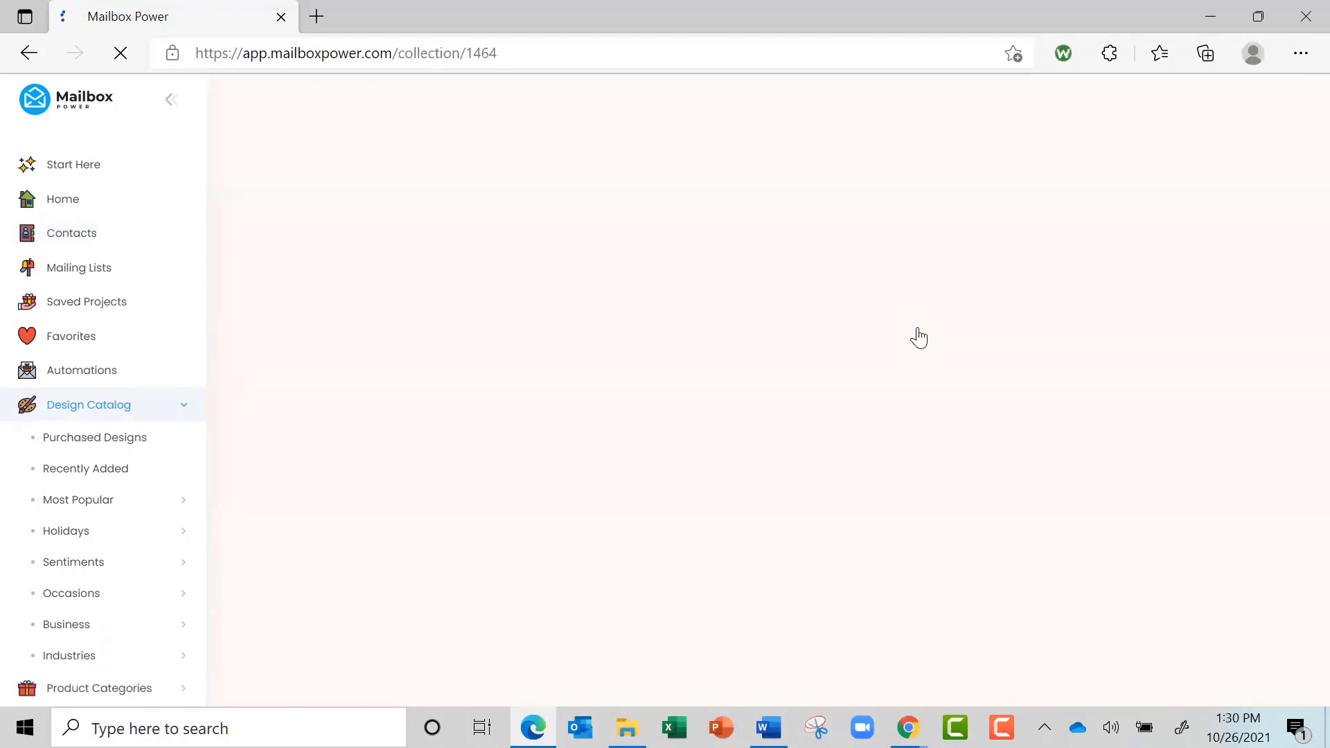
{"action": "scroll", "coordinate": [919, 337], "scroll_direction": "down", "scroll_amount": 1}
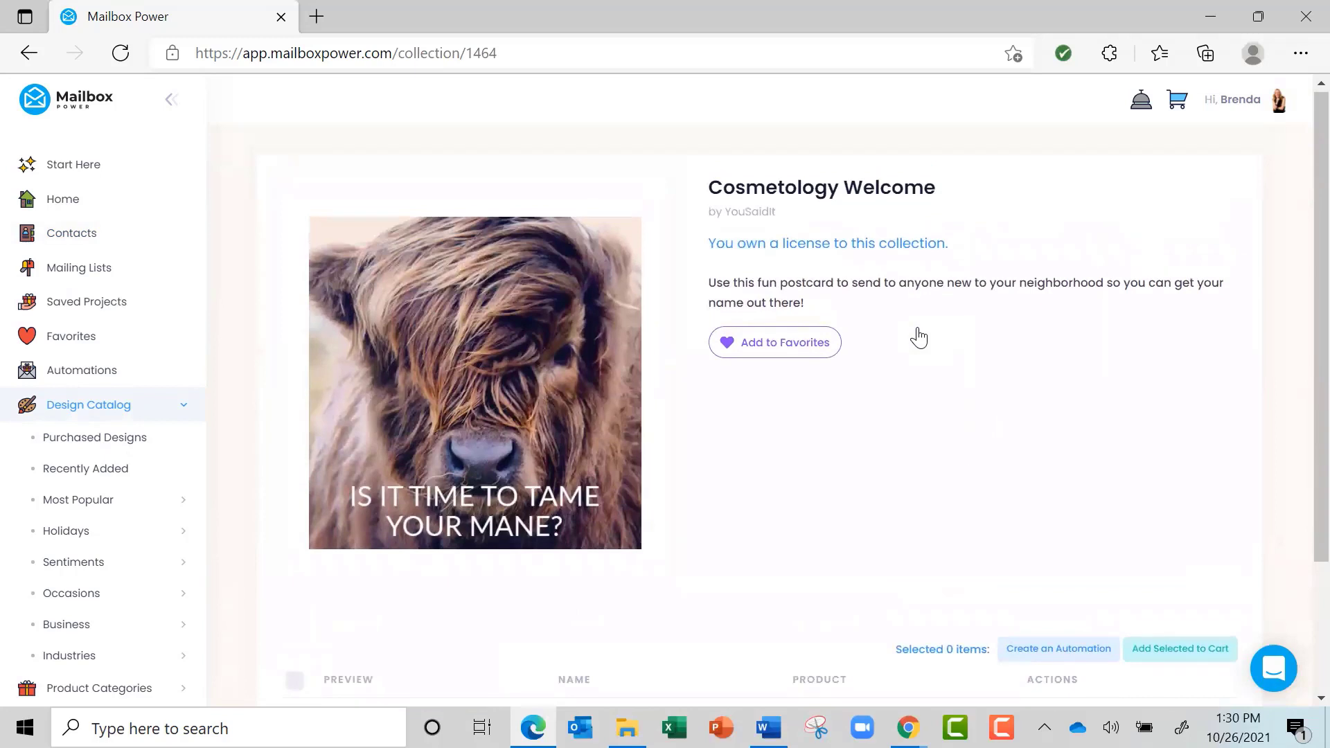
{"action": "scroll", "coordinate": [911, 309], "scroll_direction": "down", "scroll_amount": 3}
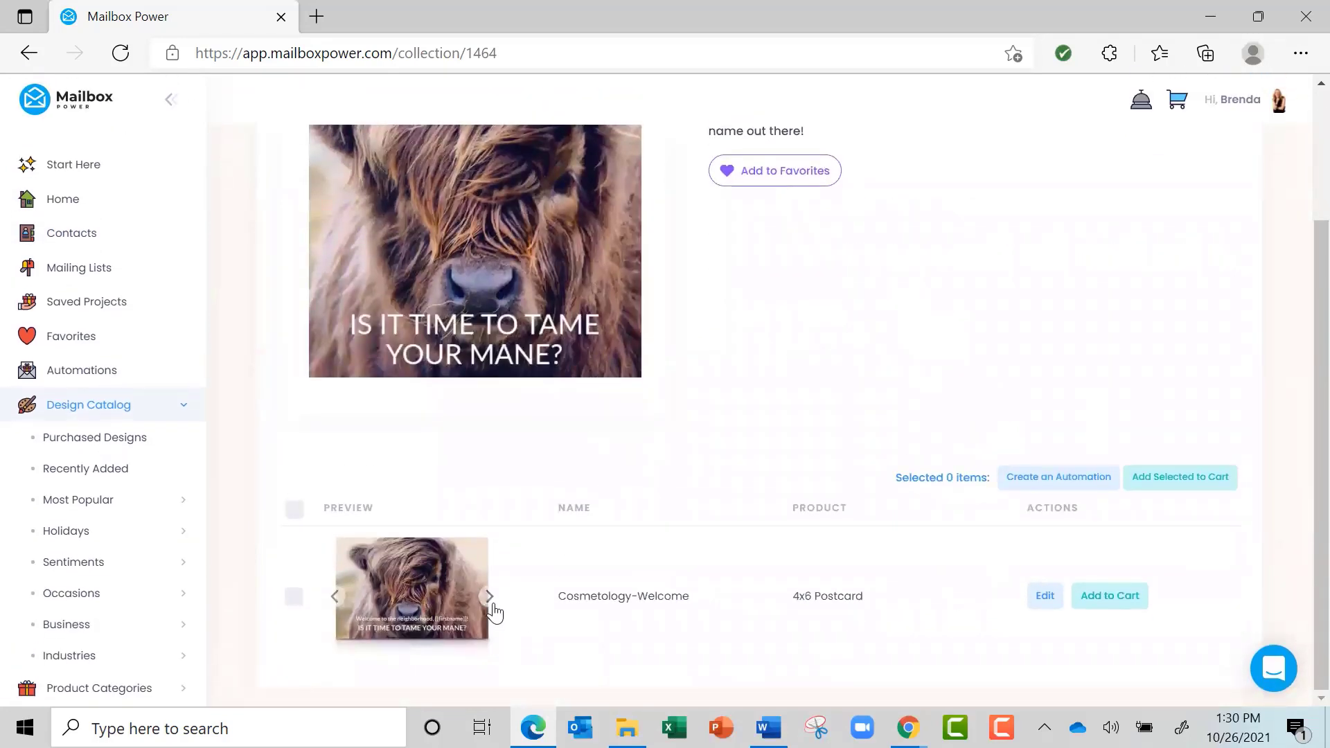
{"action": "left_click", "coordinate": [422, 597]}
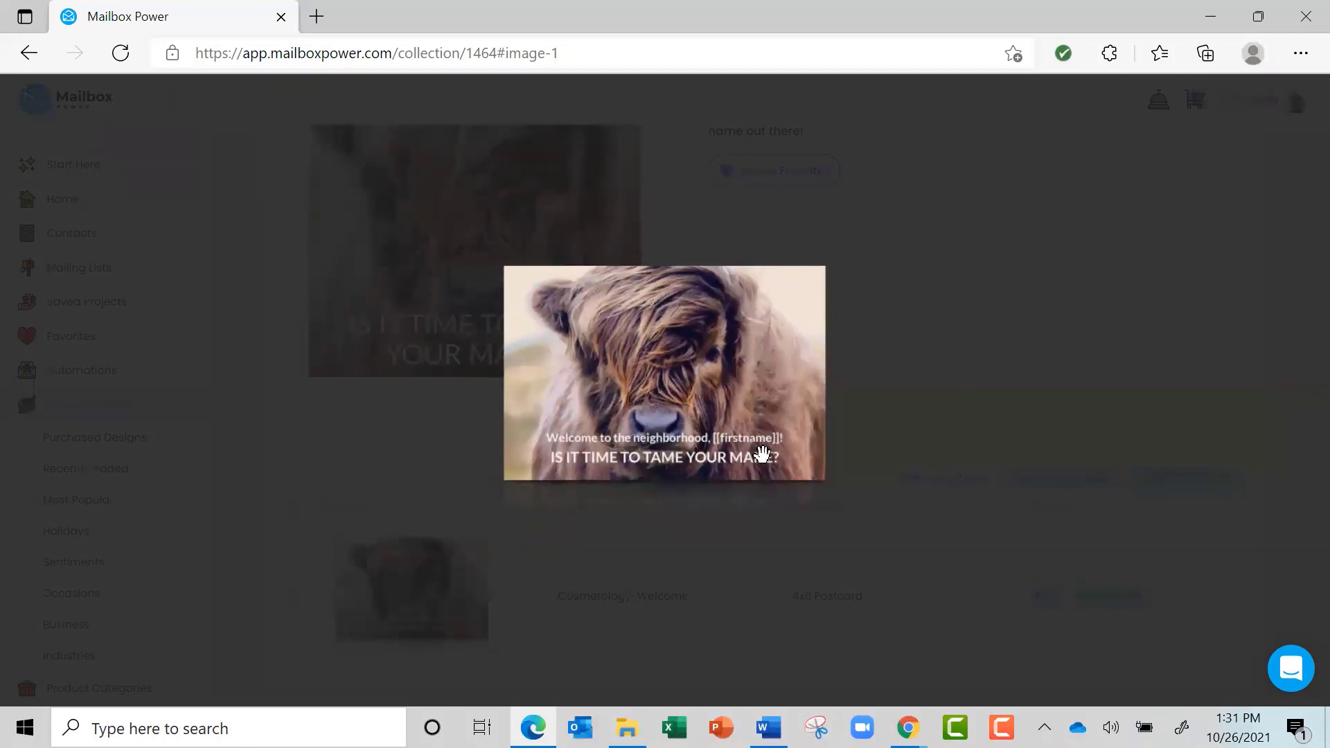
{"action": "left_click", "coordinate": [661, 549]}
{"action": "left_click", "coordinate": [489, 600]}
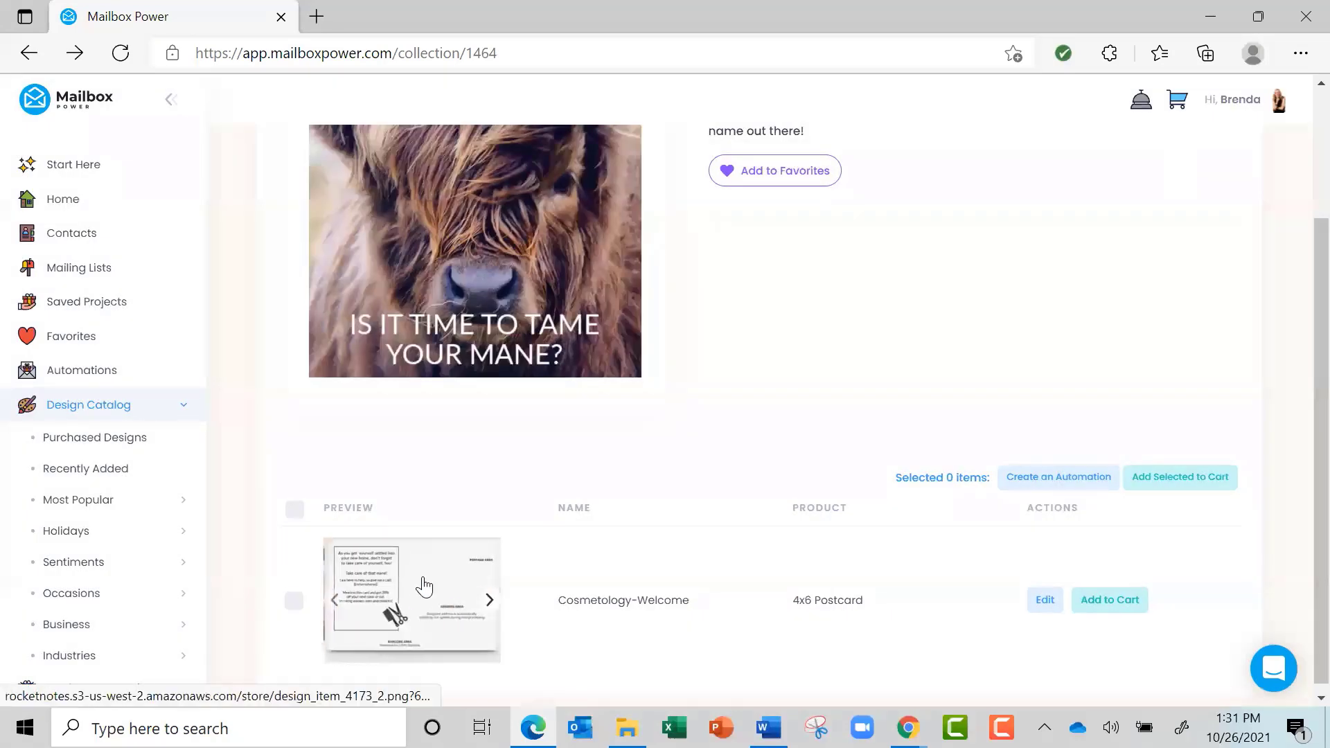
{"action": "left_click", "coordinate": [421, 585]}
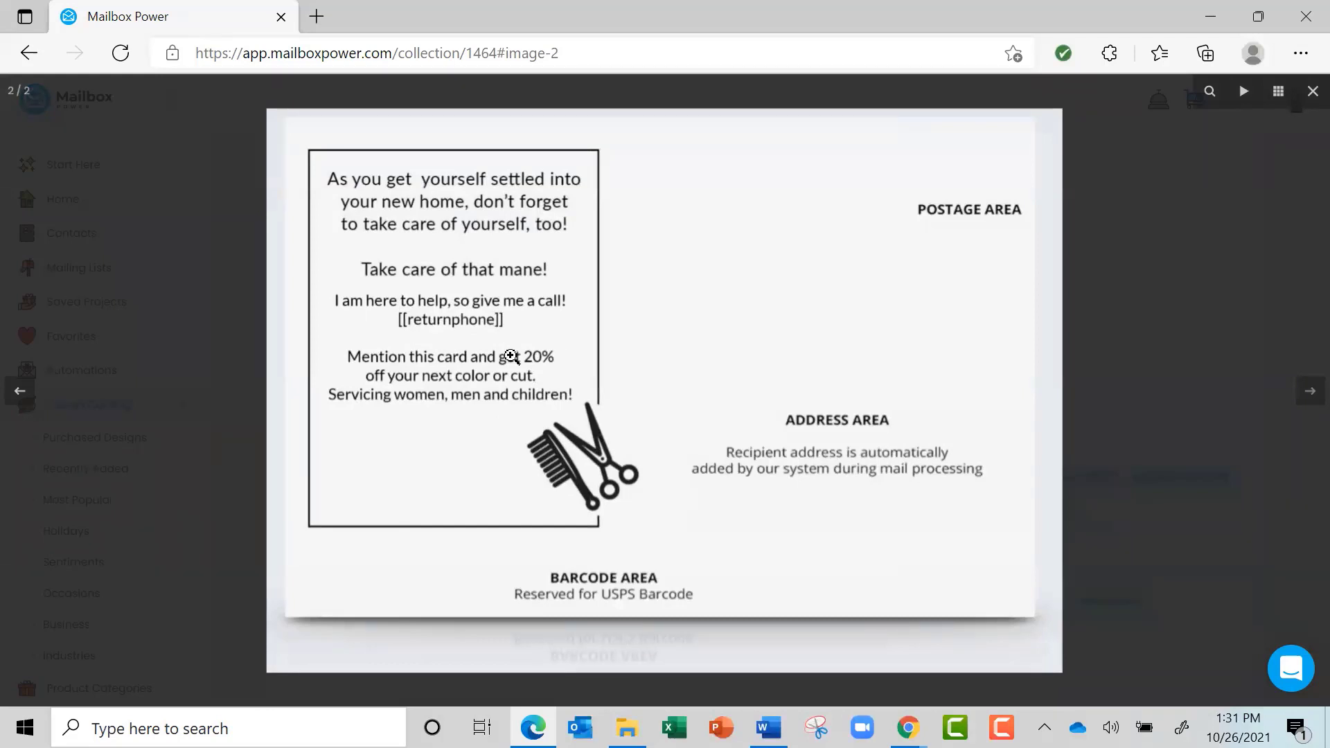
{"action": "left_click", "coordinate": [1125, 484]}
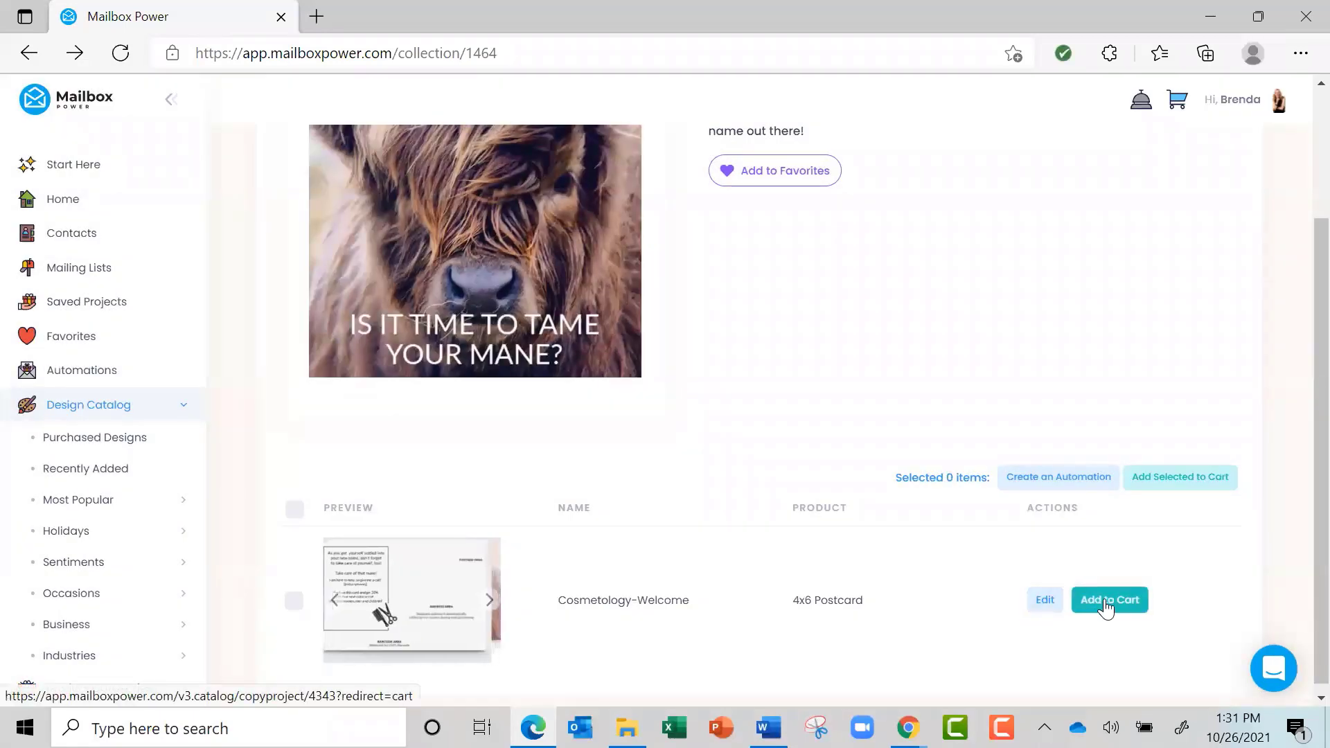
Step: Add the Cosmetology-Welcome postcard to the cart and select all recipients in the "Nice to Meet You - Concierge Design" group
{"action": "left_click", "coordinate": [1106, 608]}
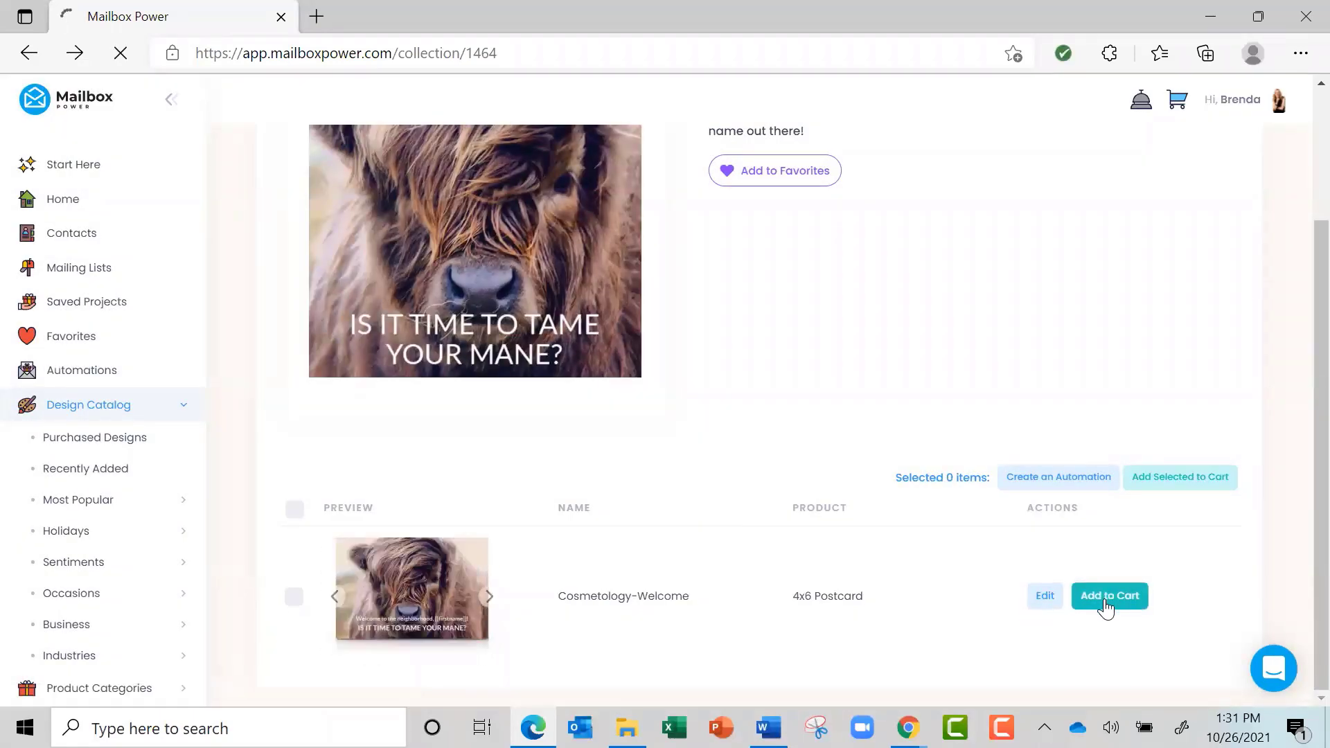
{"action": "left_click", "coordinate": [1192, 452]}
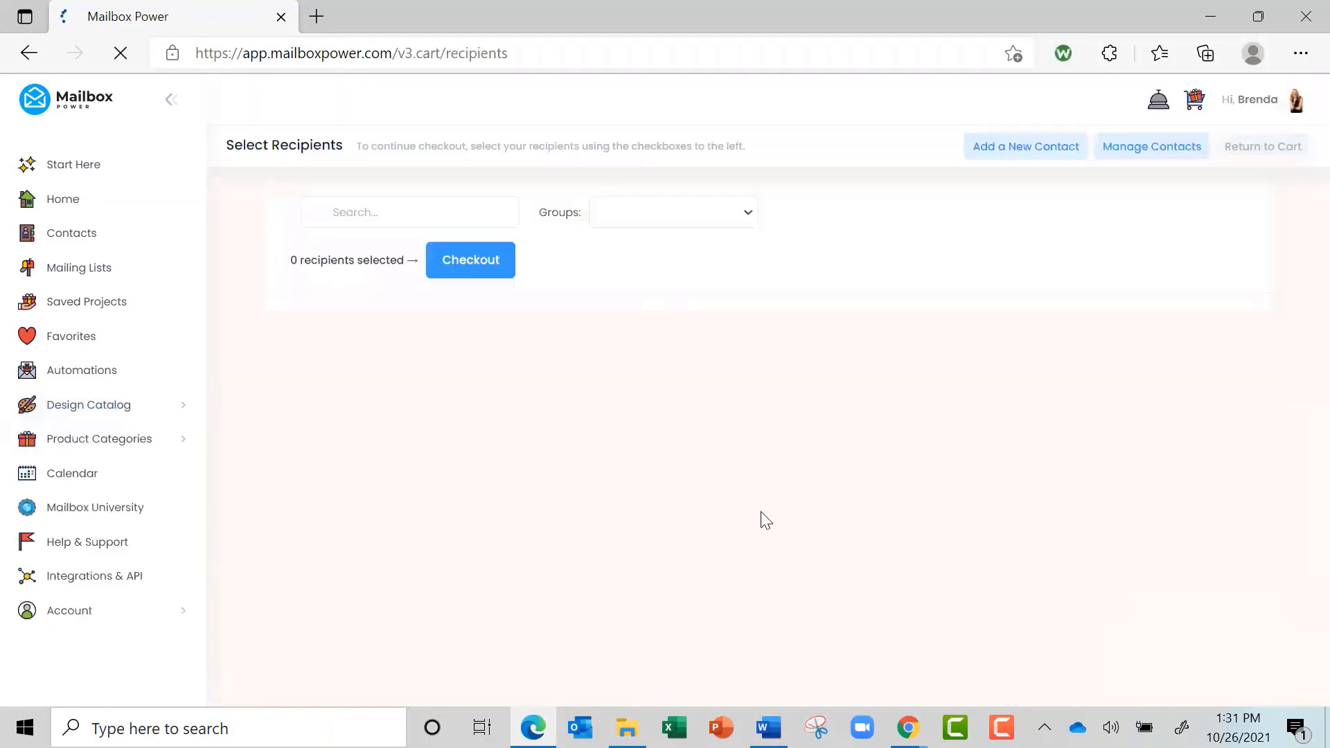
{"action": "left_click", "coordinate": [693, 215]}
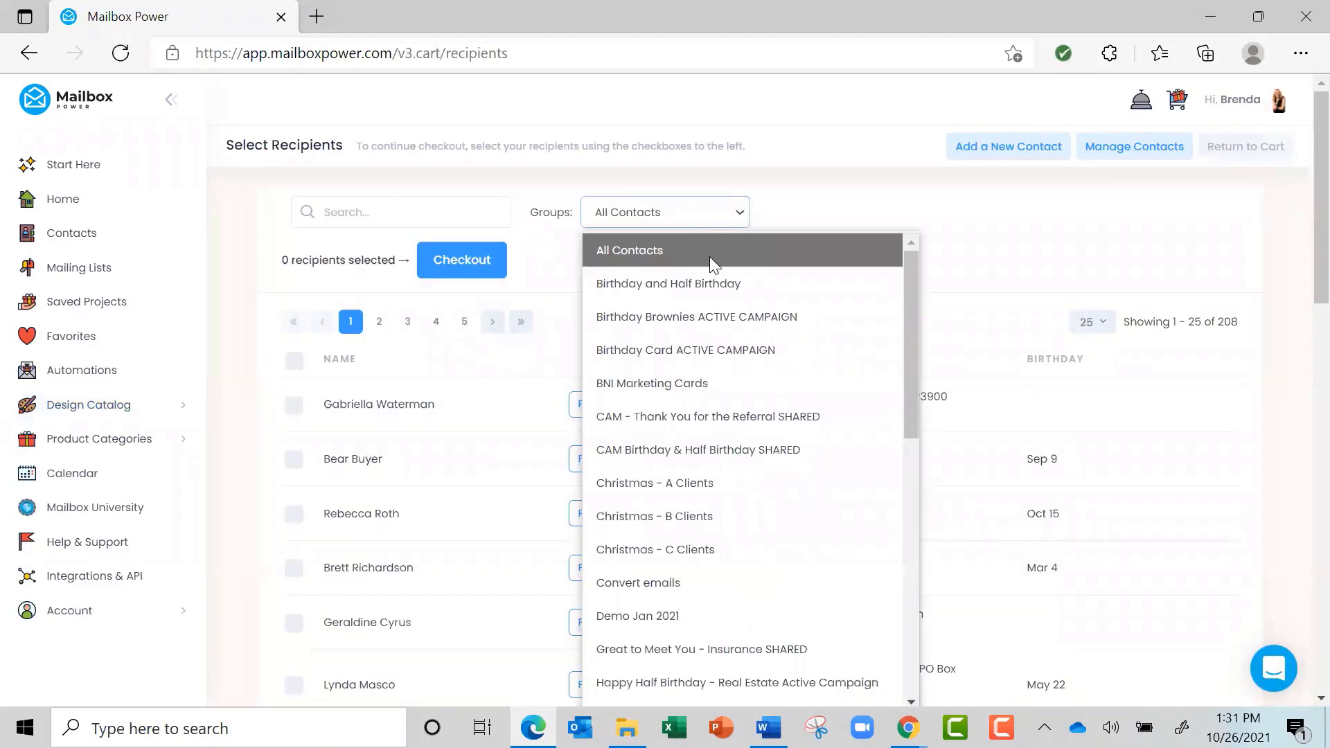
{"action": "left_click_drag", "start_coordinate": [915, 416], "coordinate": [950, 654]}
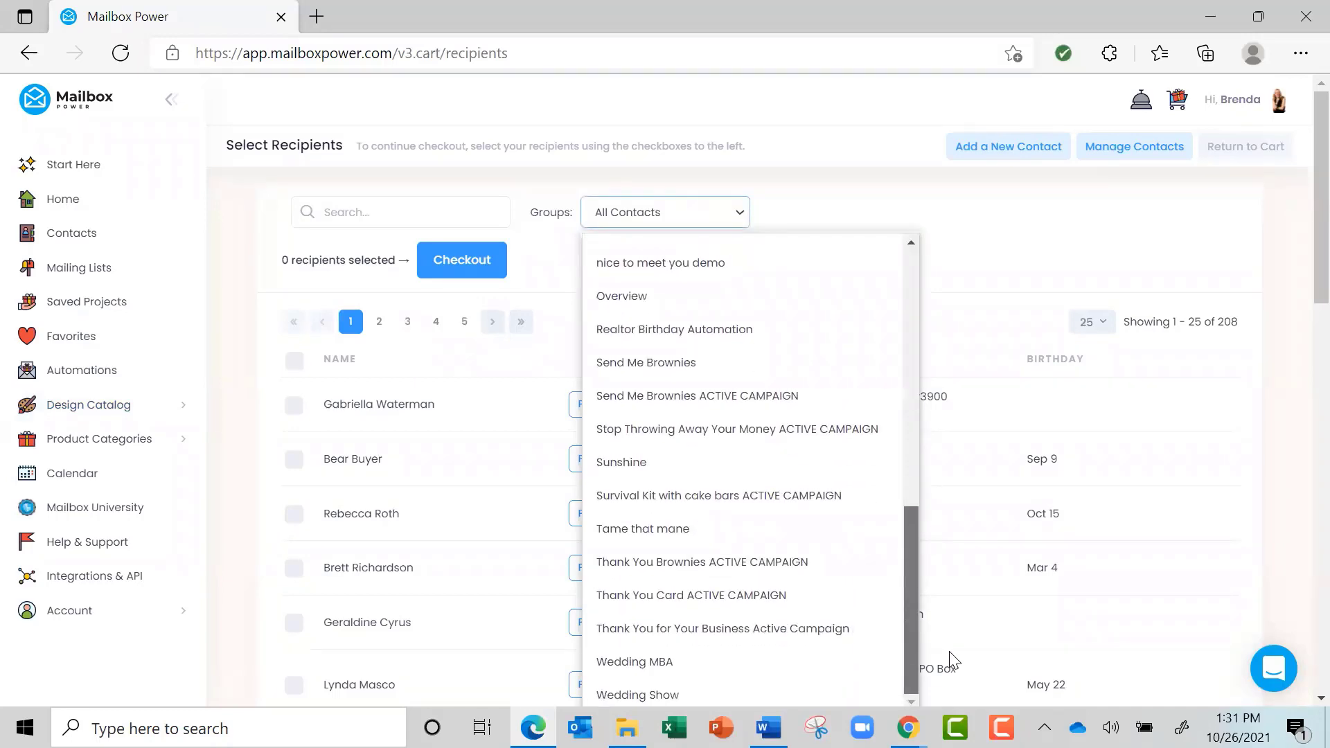
{"action": "left_click_drag", "start_coordinate": [952, 658], "coordinate": [940, 321]}
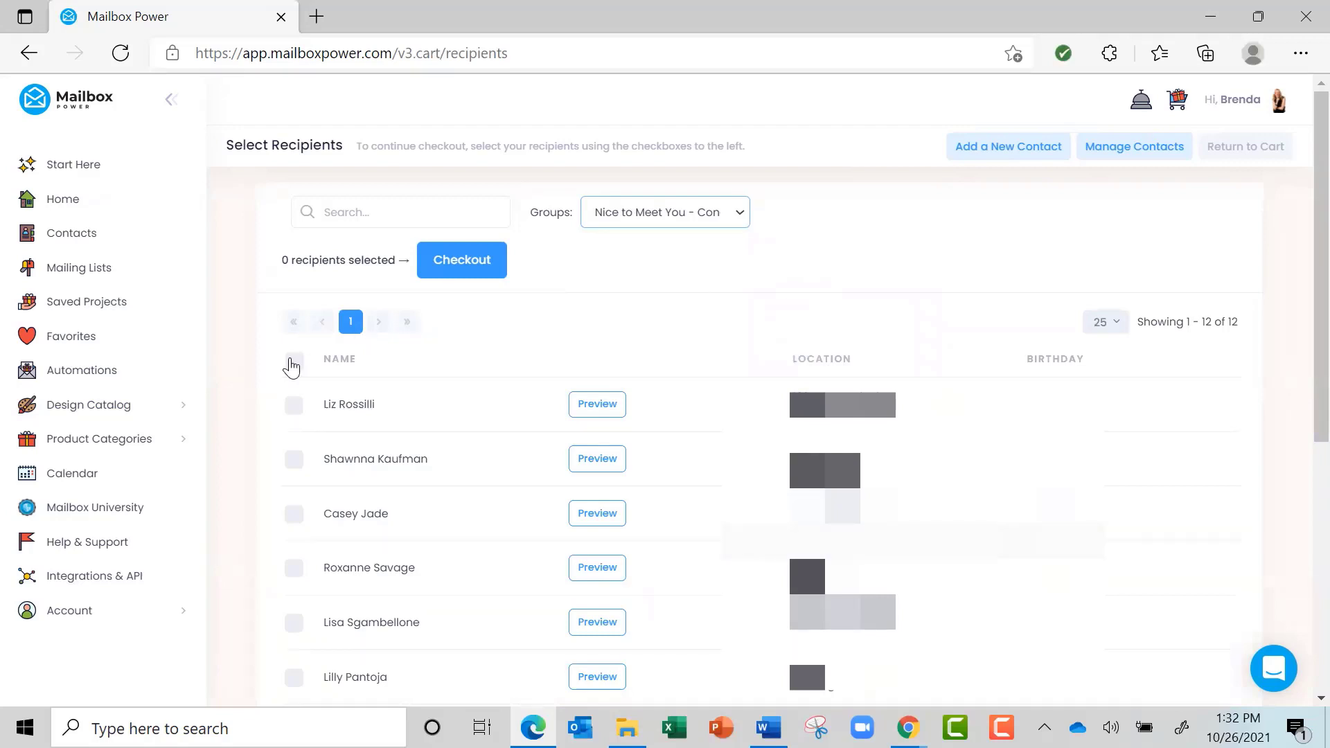
{"action": "left_click", "coordinate": [292, 365]}
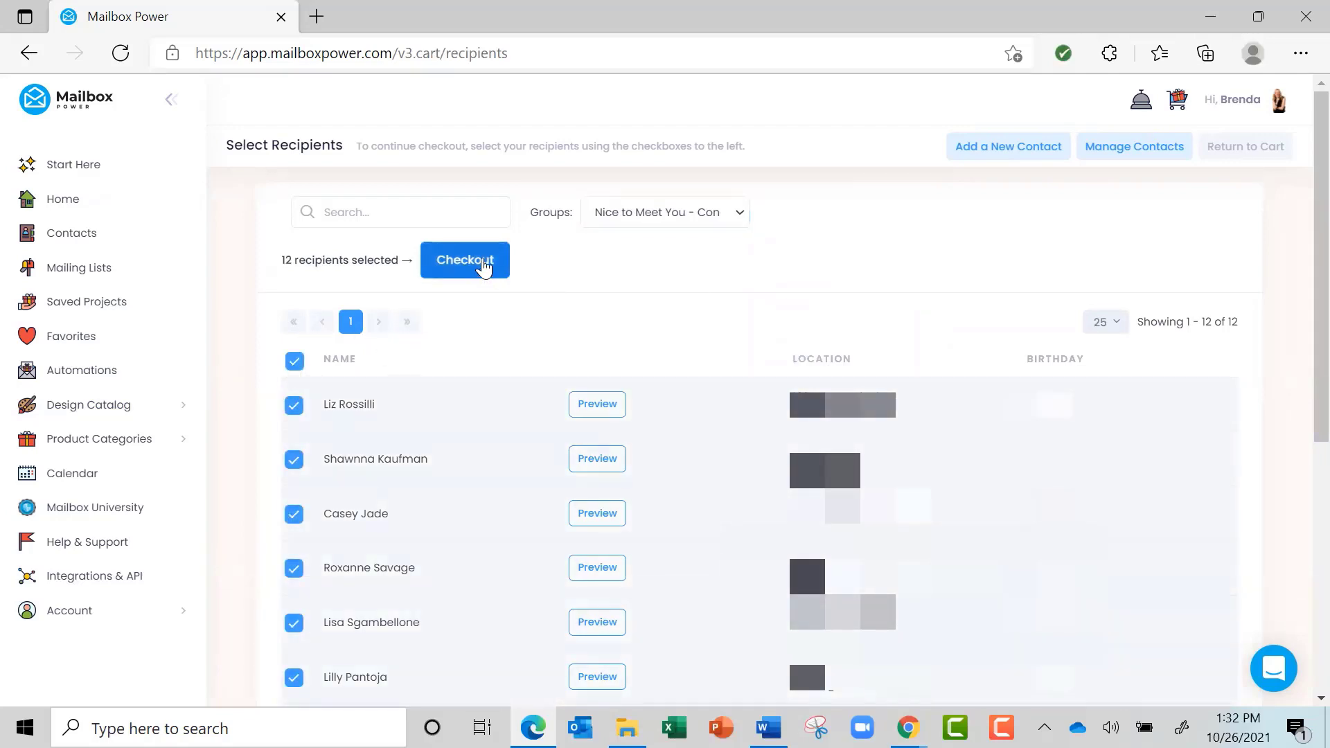